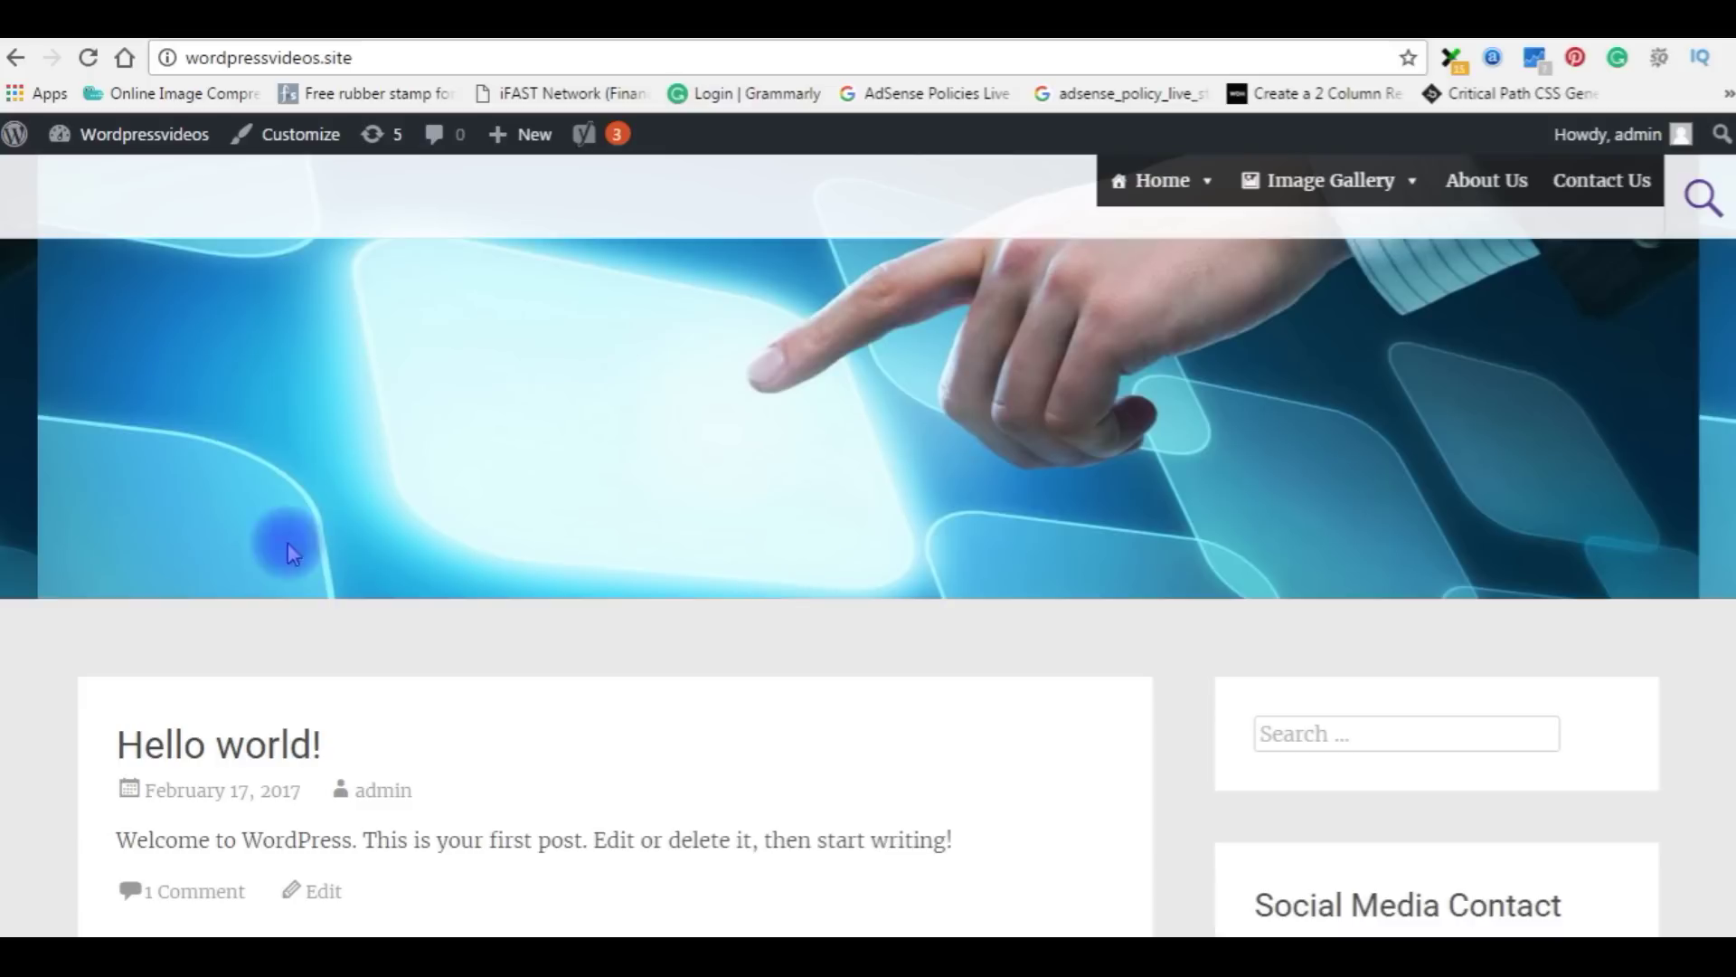
# Reload the site's front page to confirm it runs the Radiate theme.
pyautogui.click(86, 59)
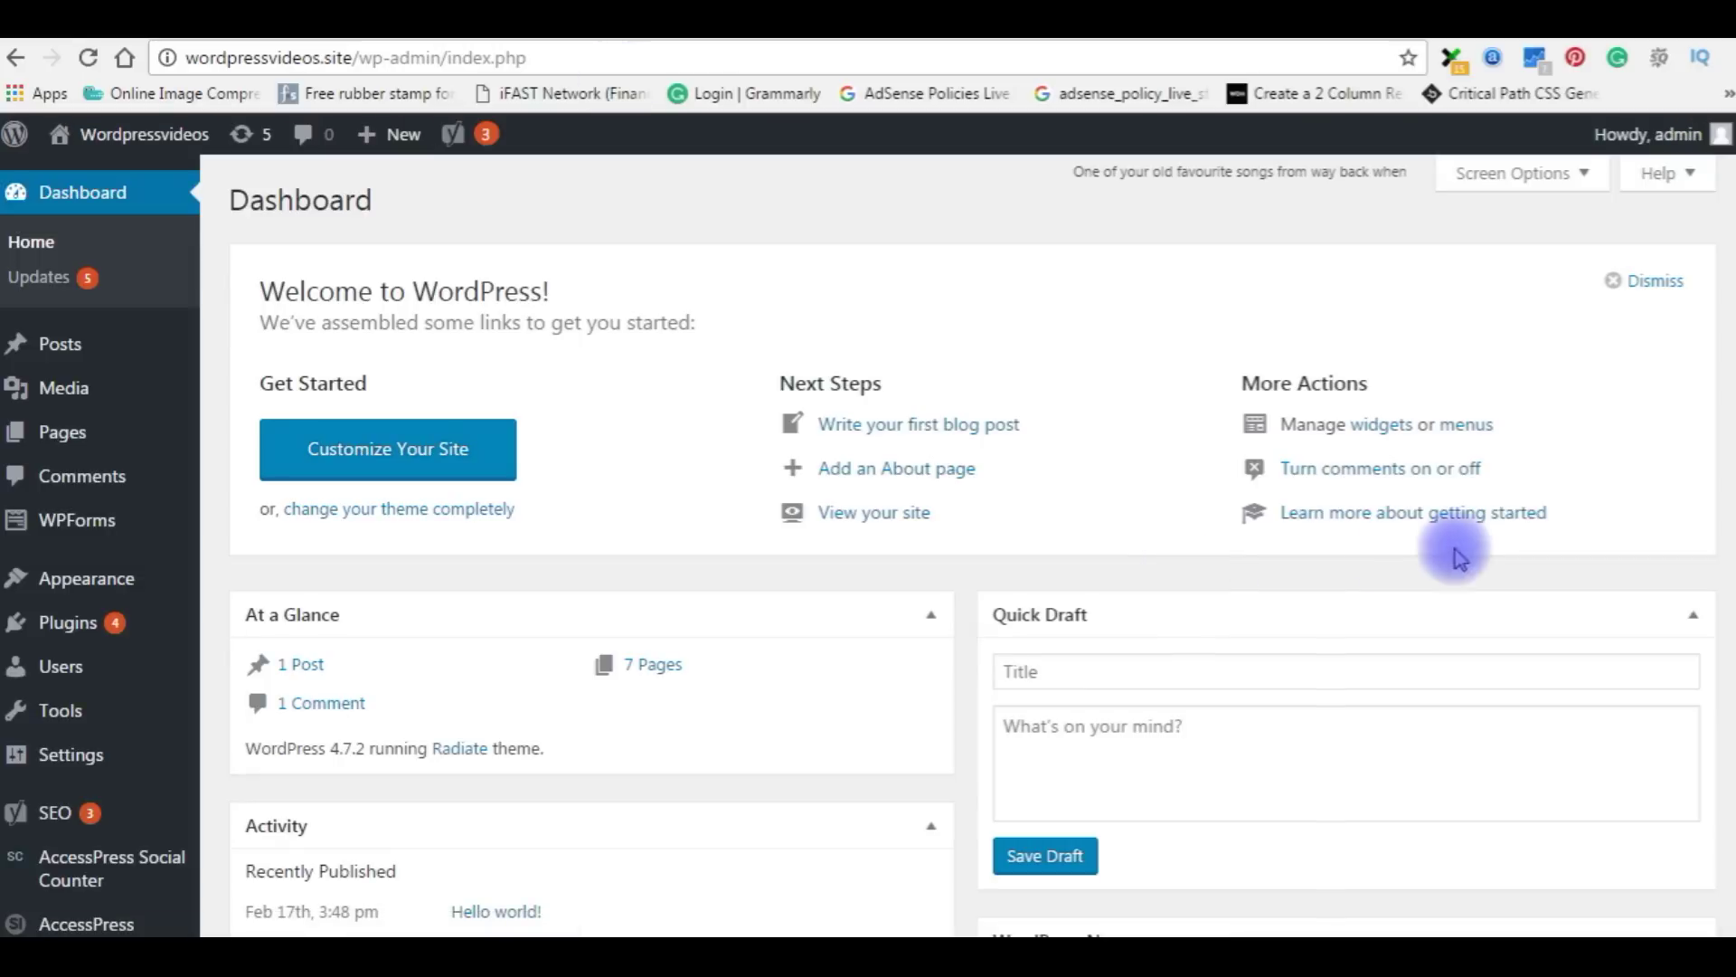
# Hide the header image in the Header customizer, publish, and verify the front page.
pyautogui.moveTo(129, 589)
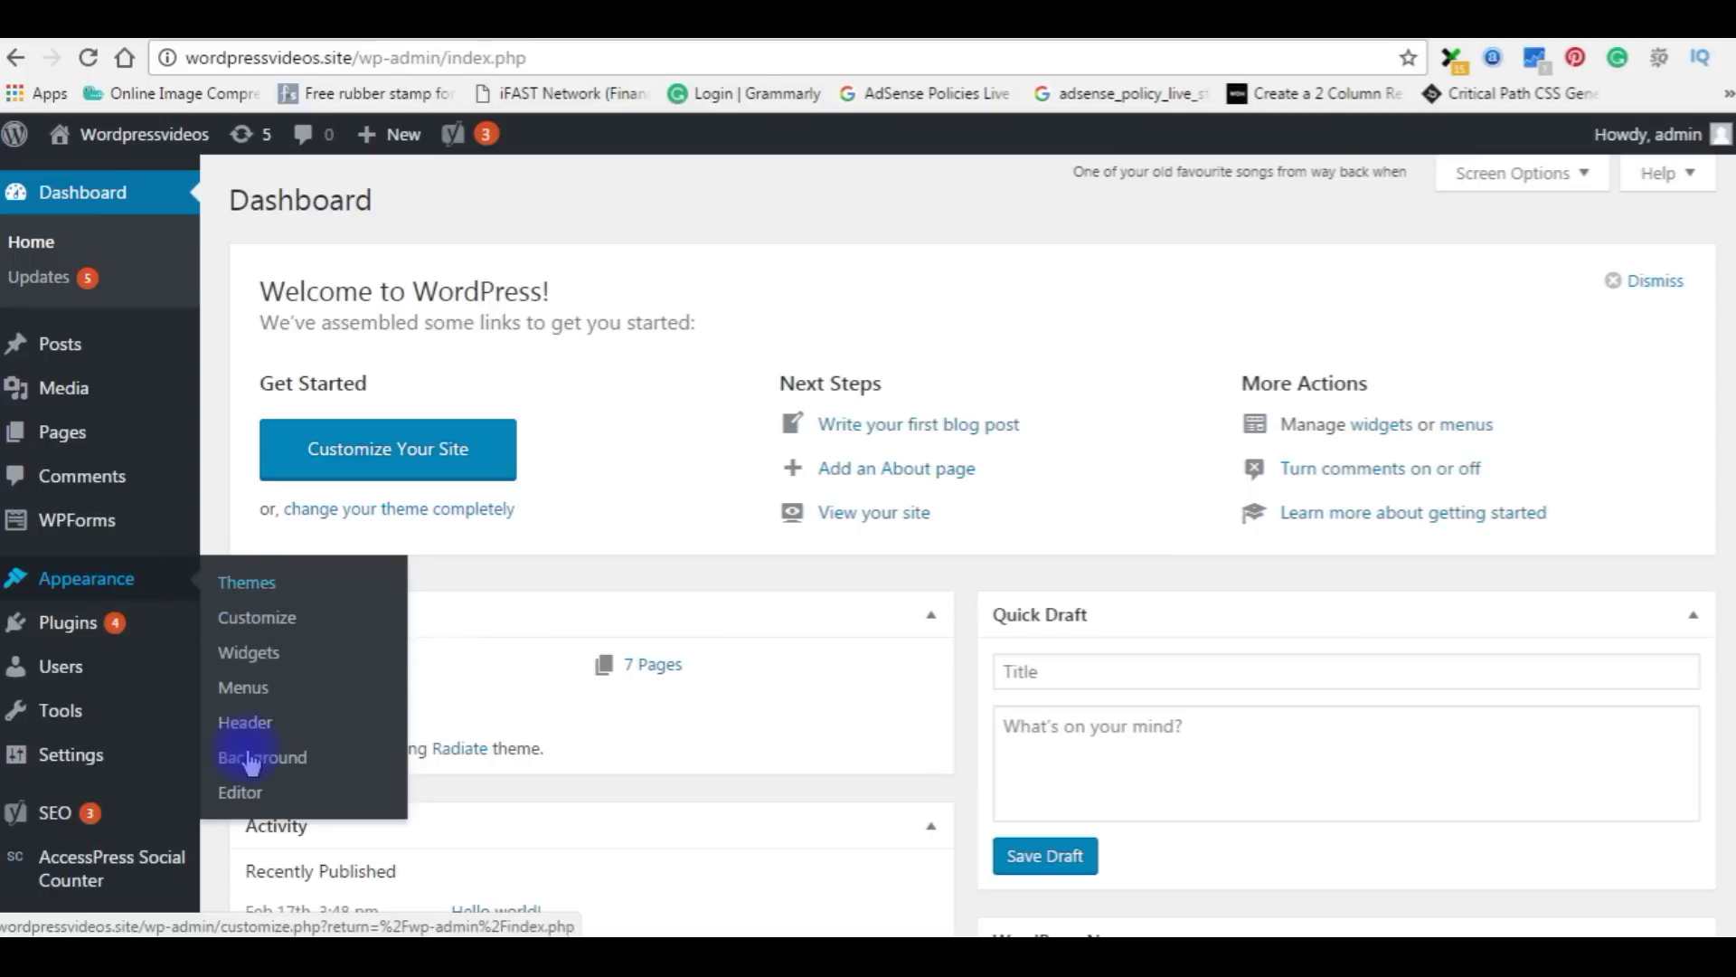
pyautogui.click(245, 722)
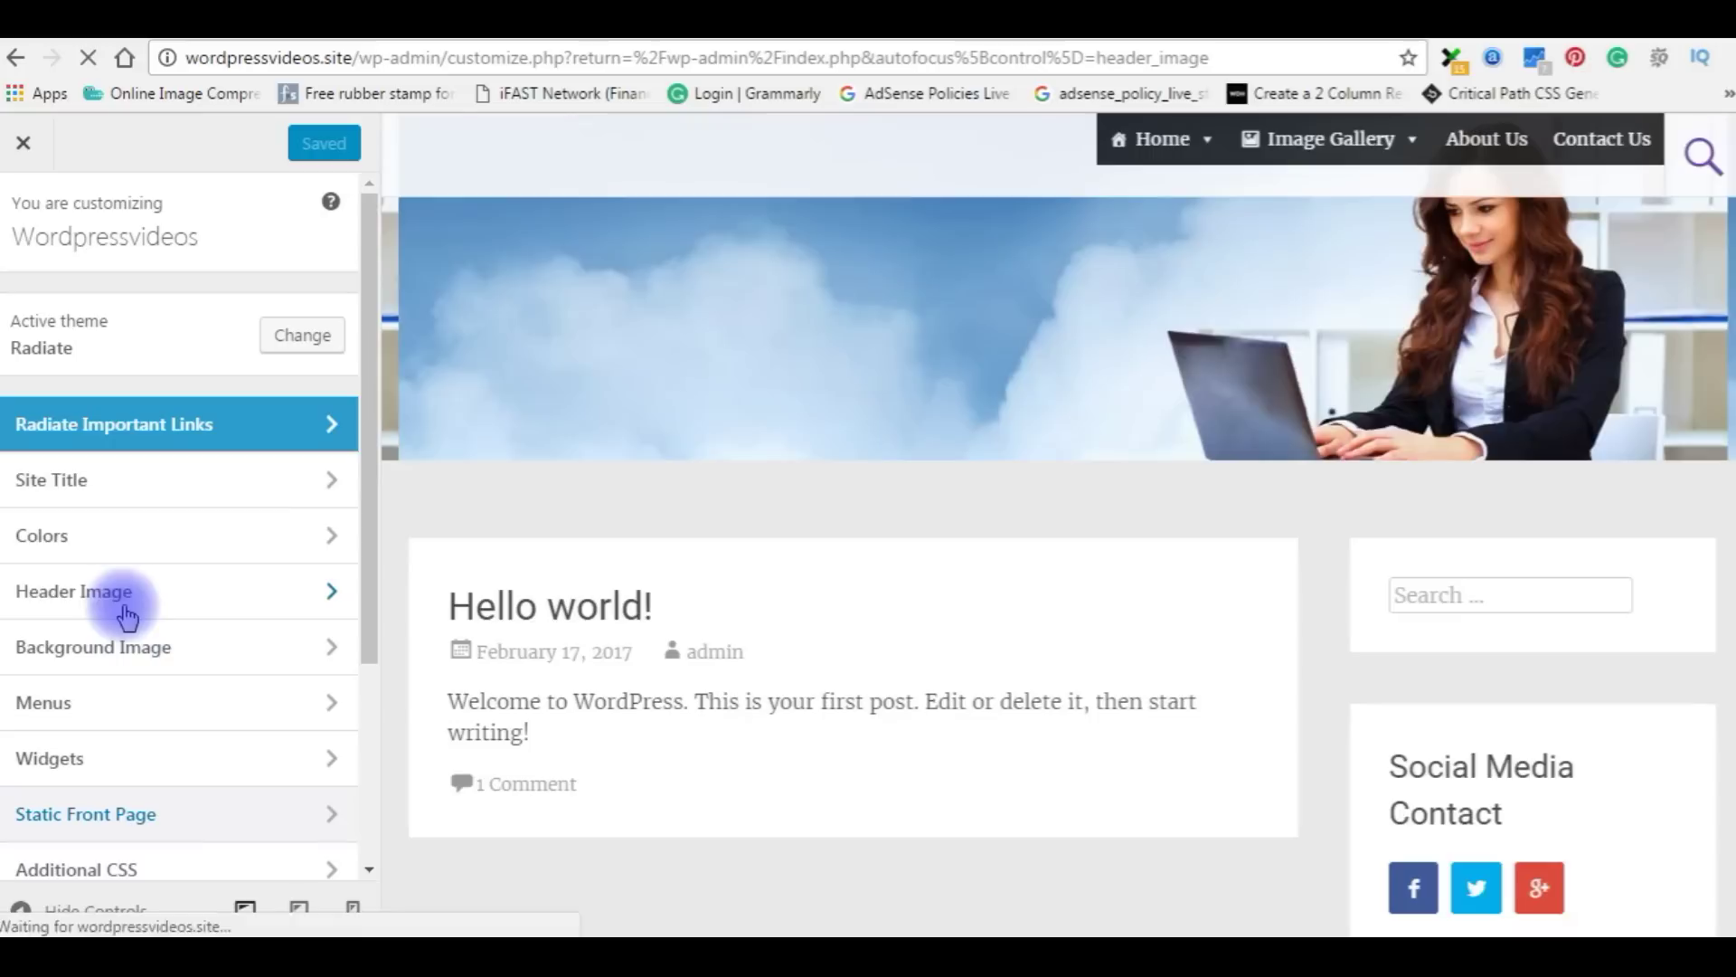
pyautogui.click(99, 604)
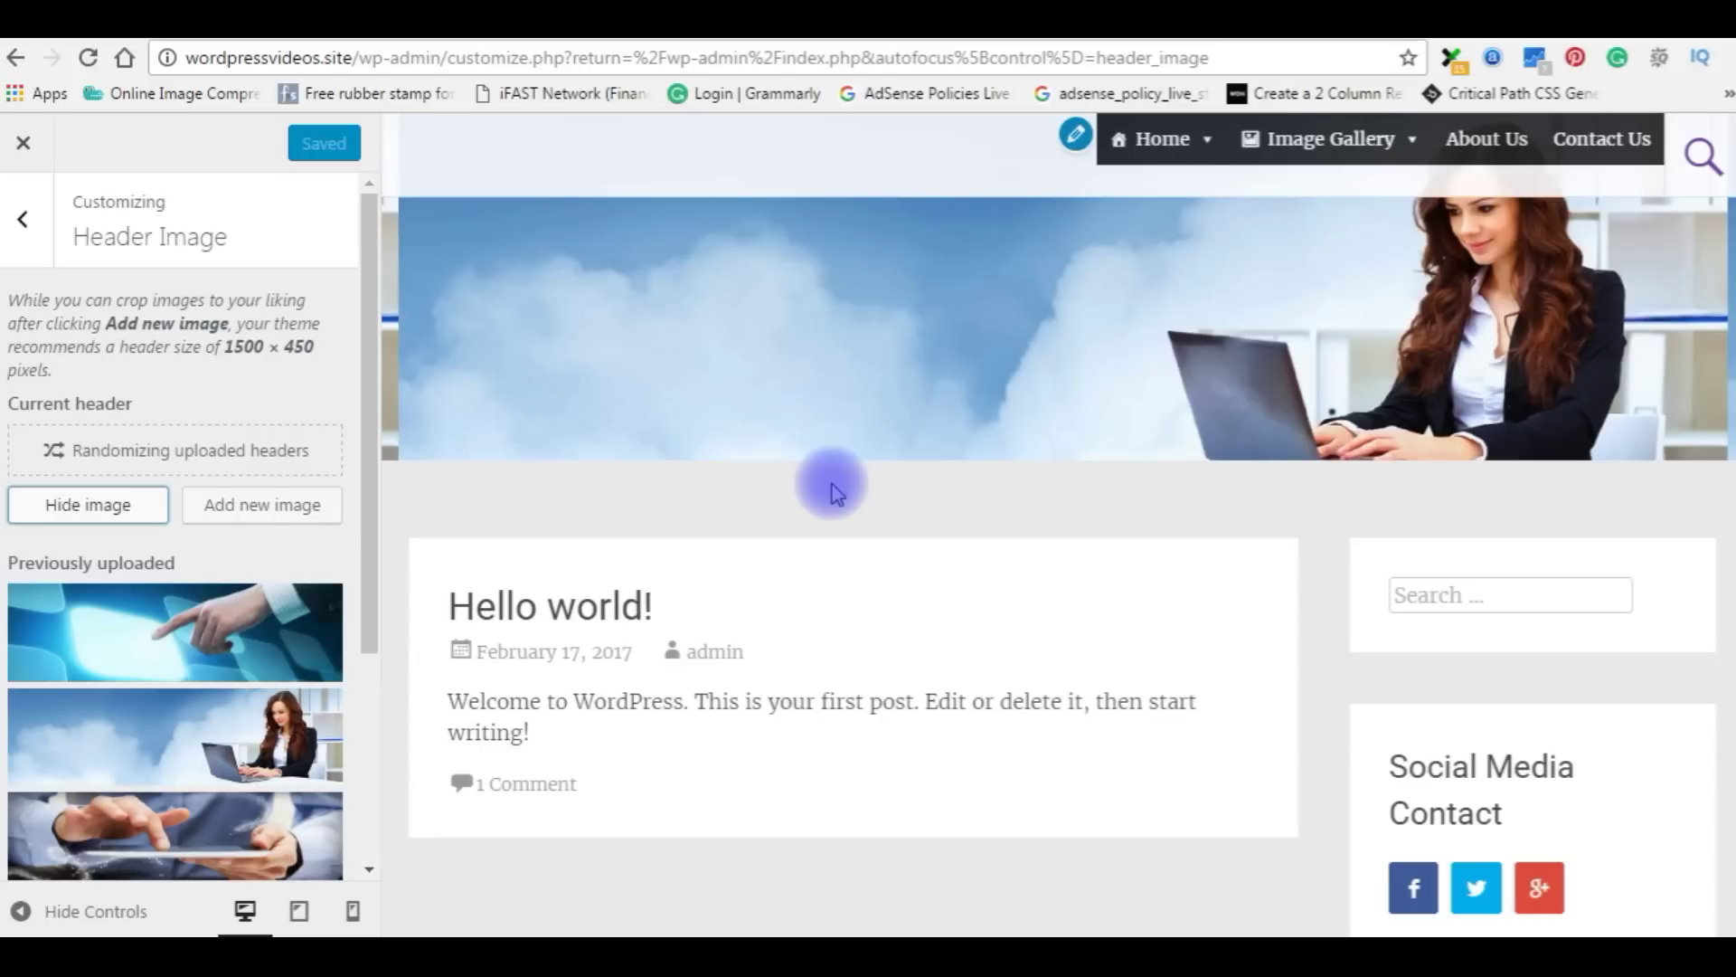
pyautogui.click(87, 504)
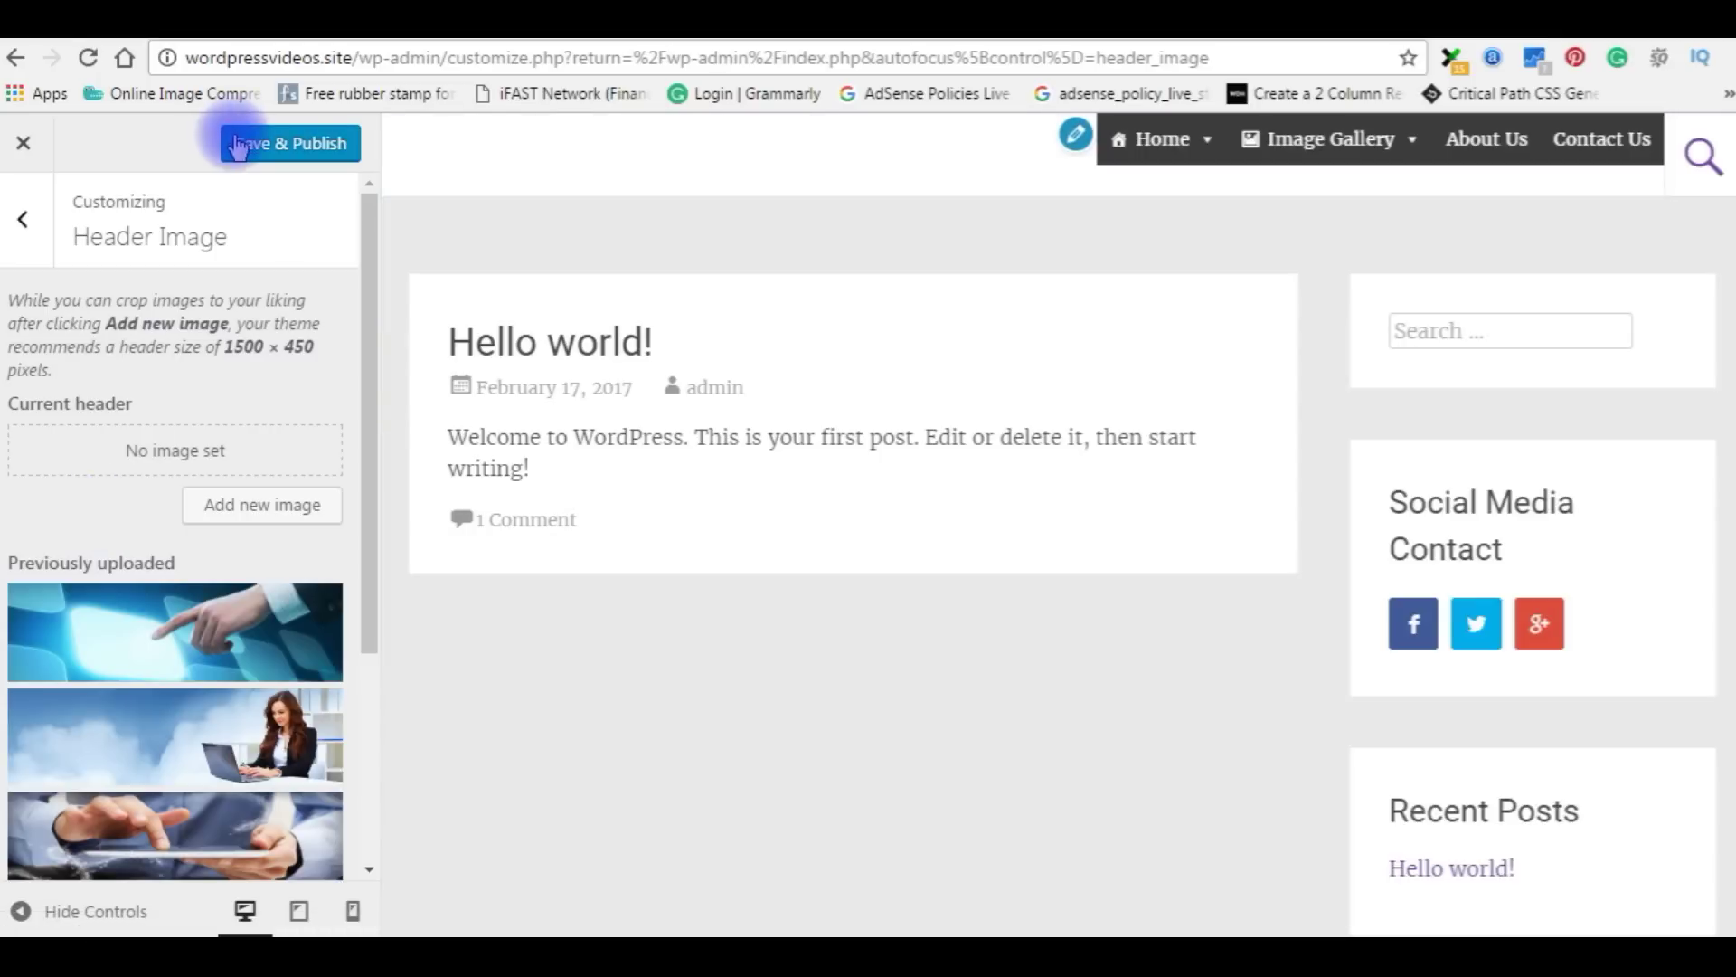
pyautogui.click(235, 143)
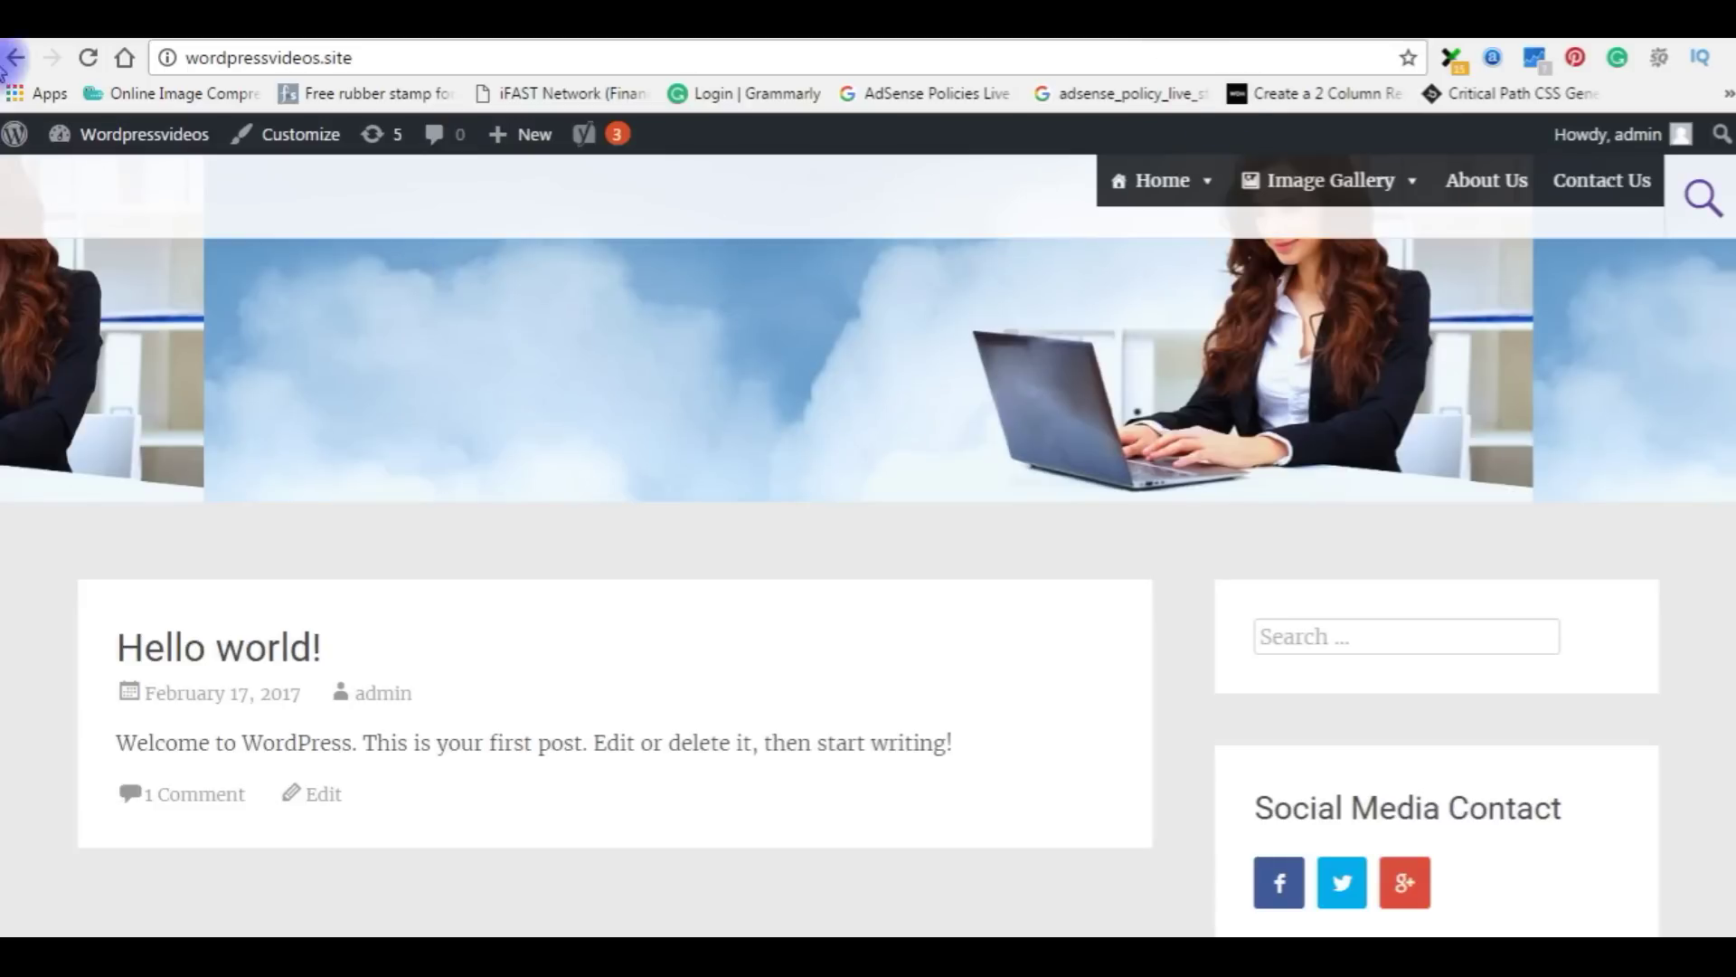
pyautogui.click(90, 59)
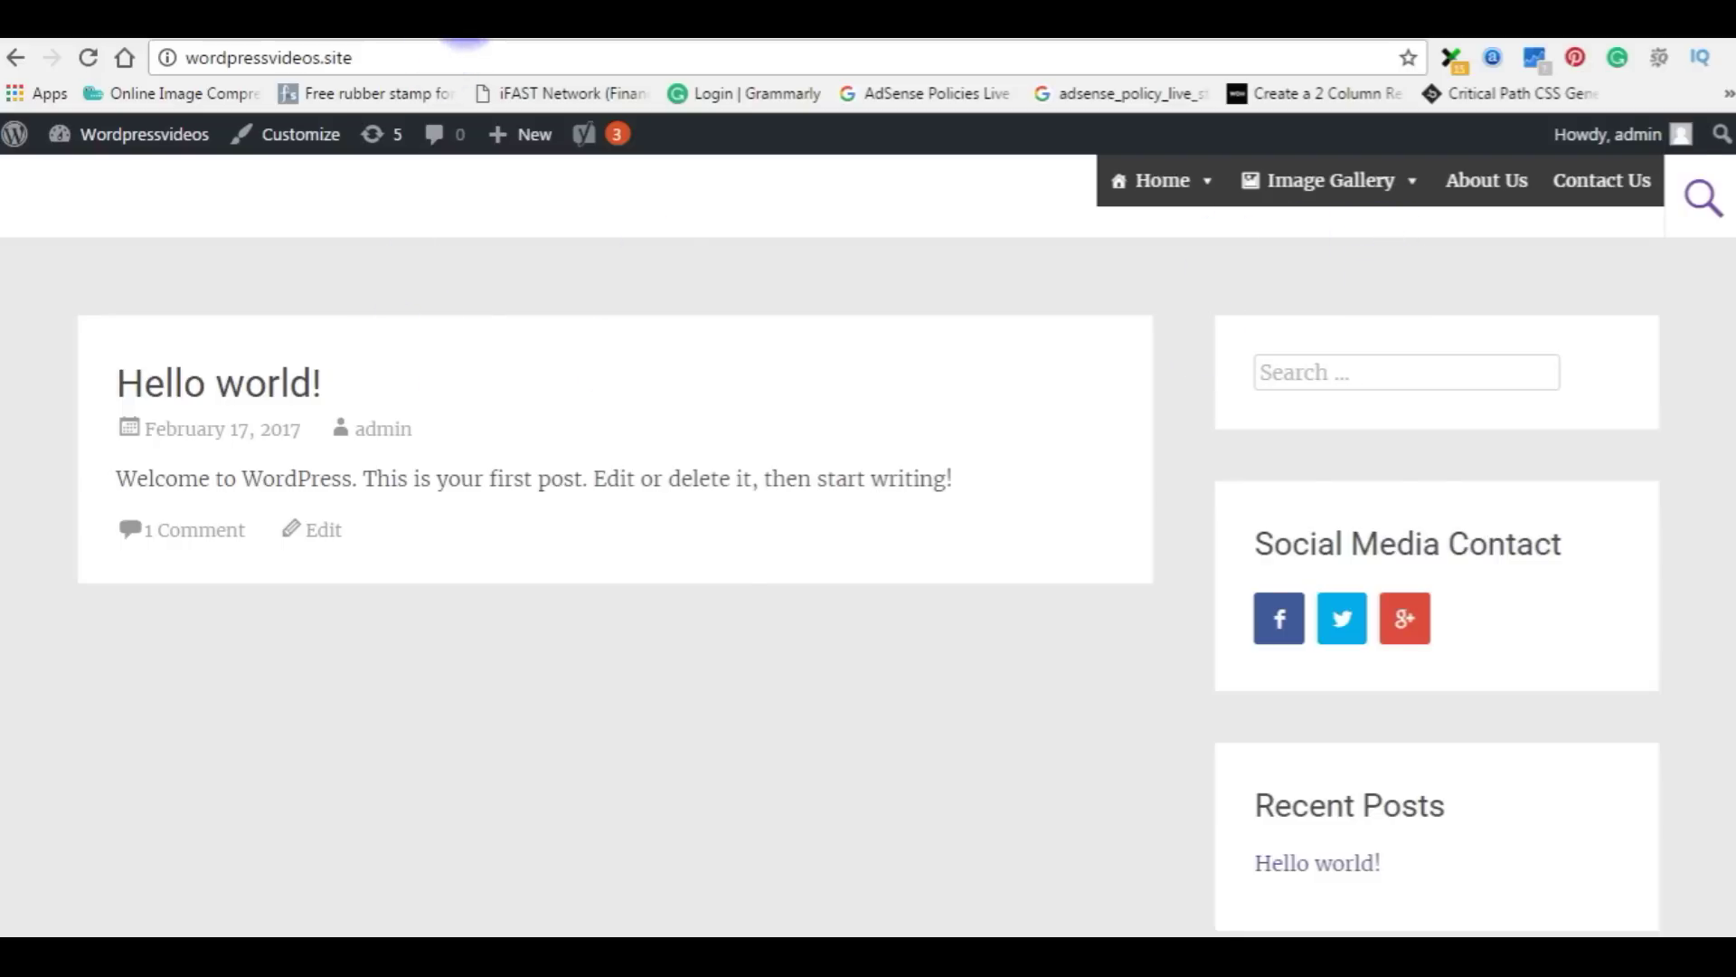
pyautogui.click(453, 20)
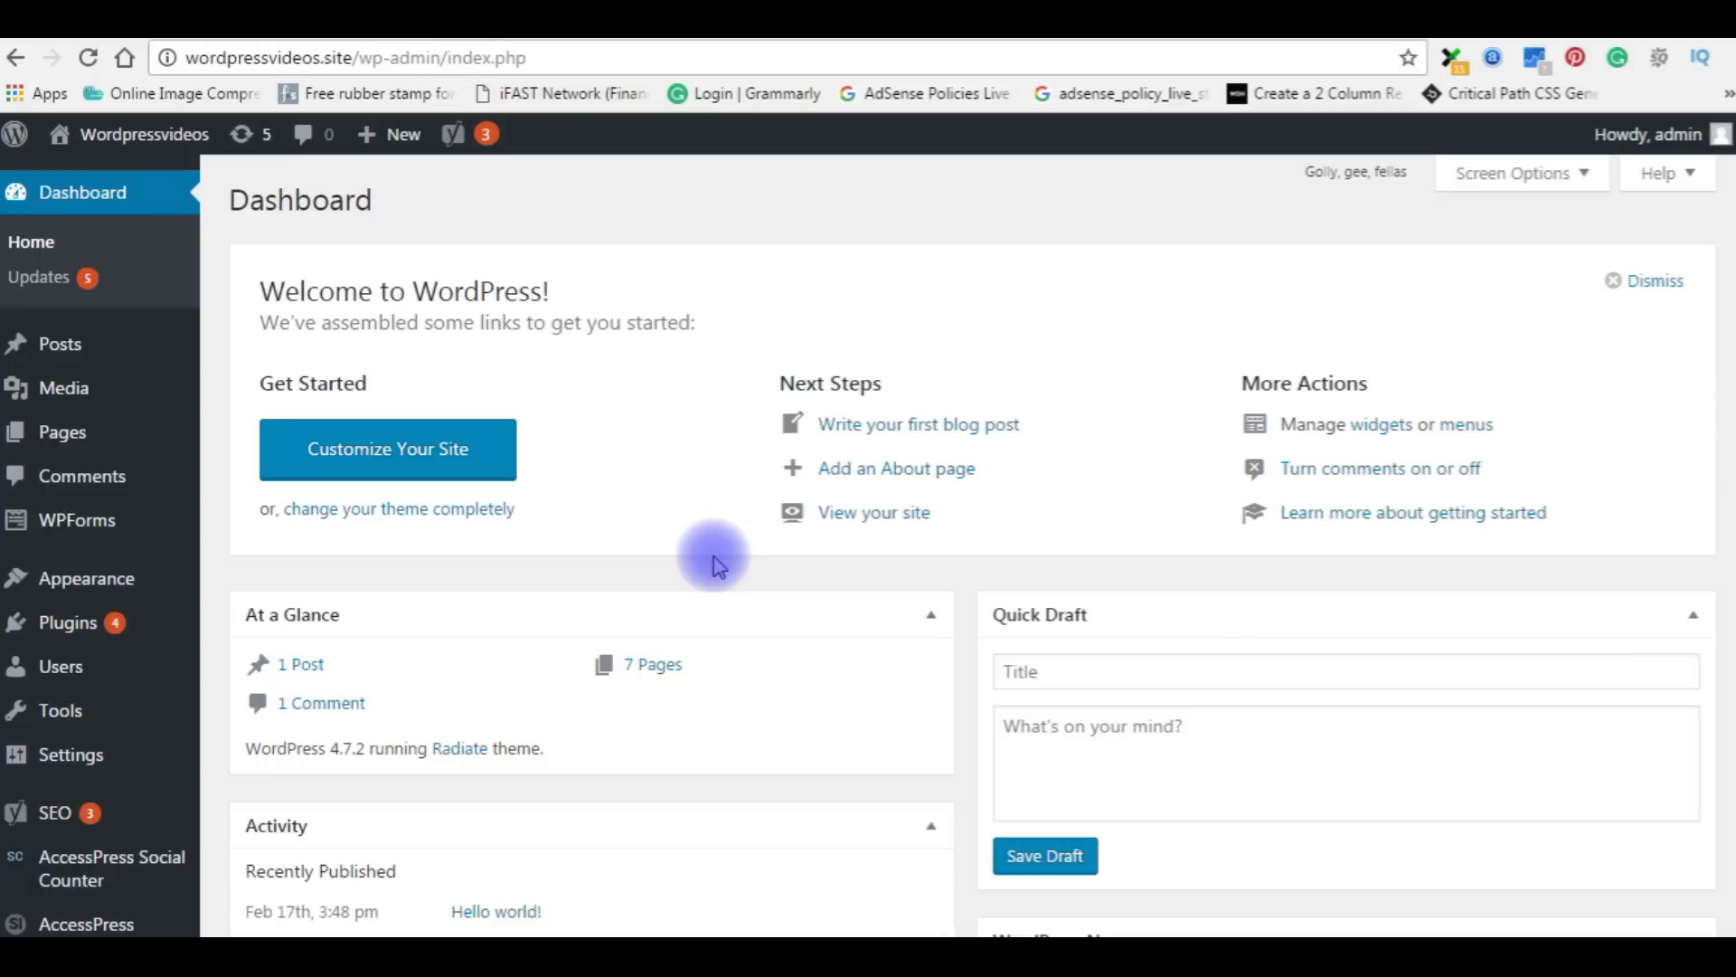
# Search plugins for 'meta slider', then install and activate Meta Slider.
pyautogui.moveTo(72, 644)
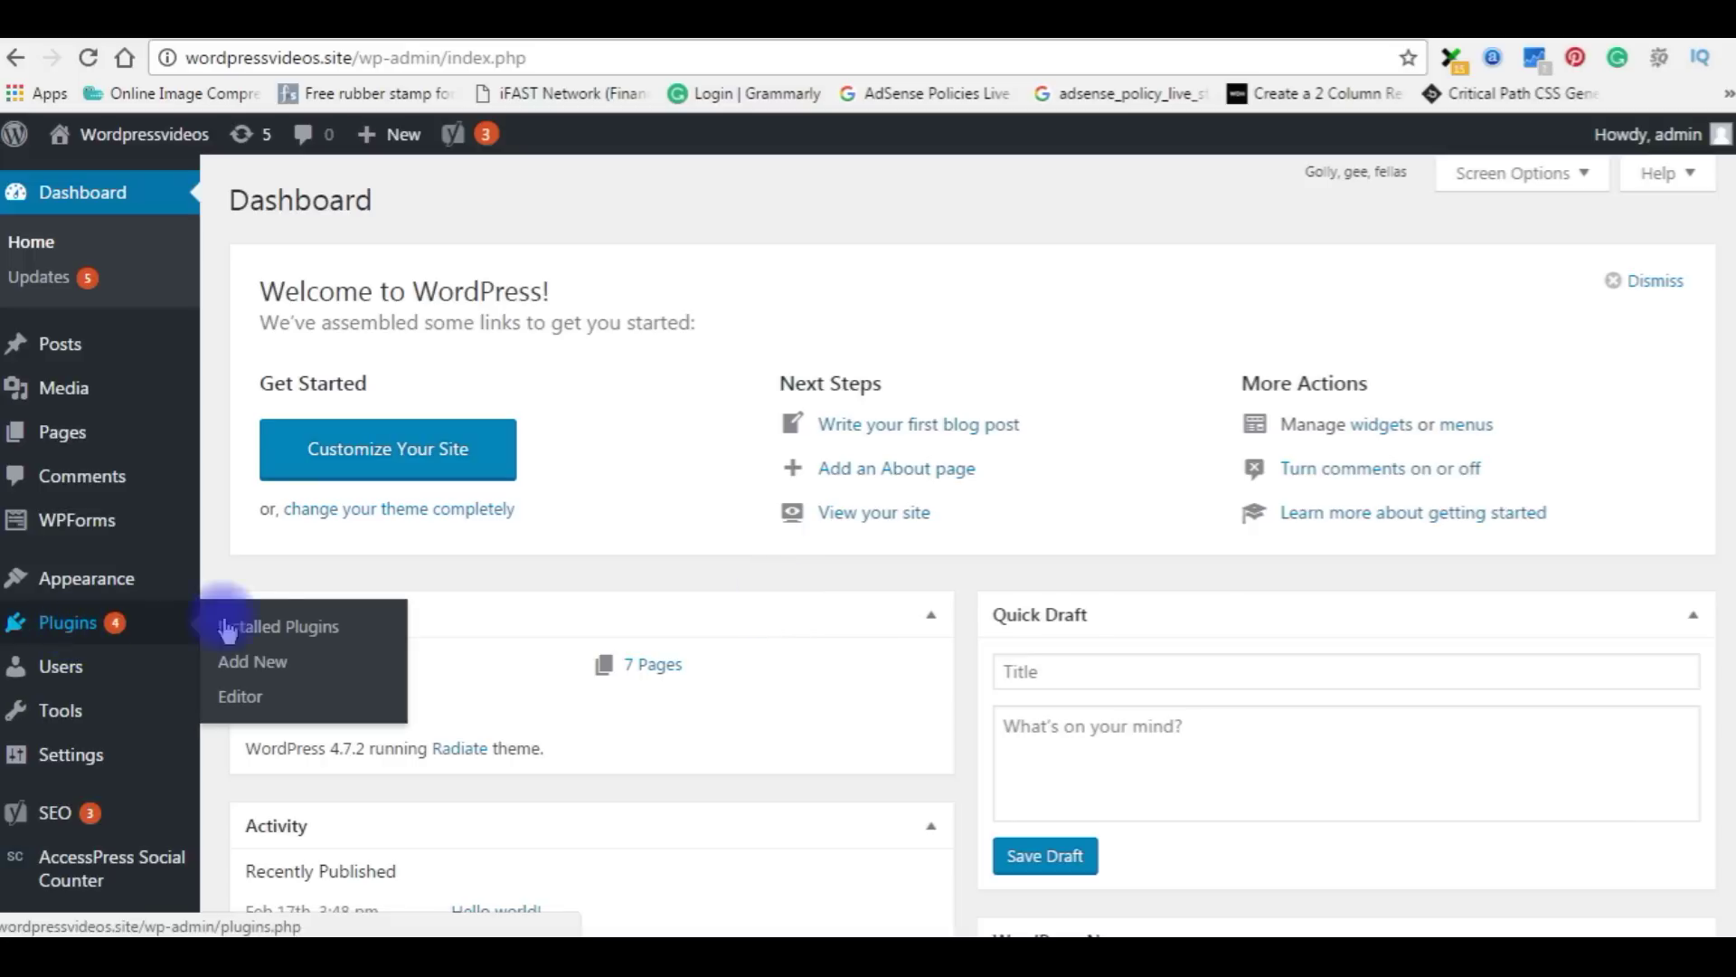
pyautogui.click(237, 667)
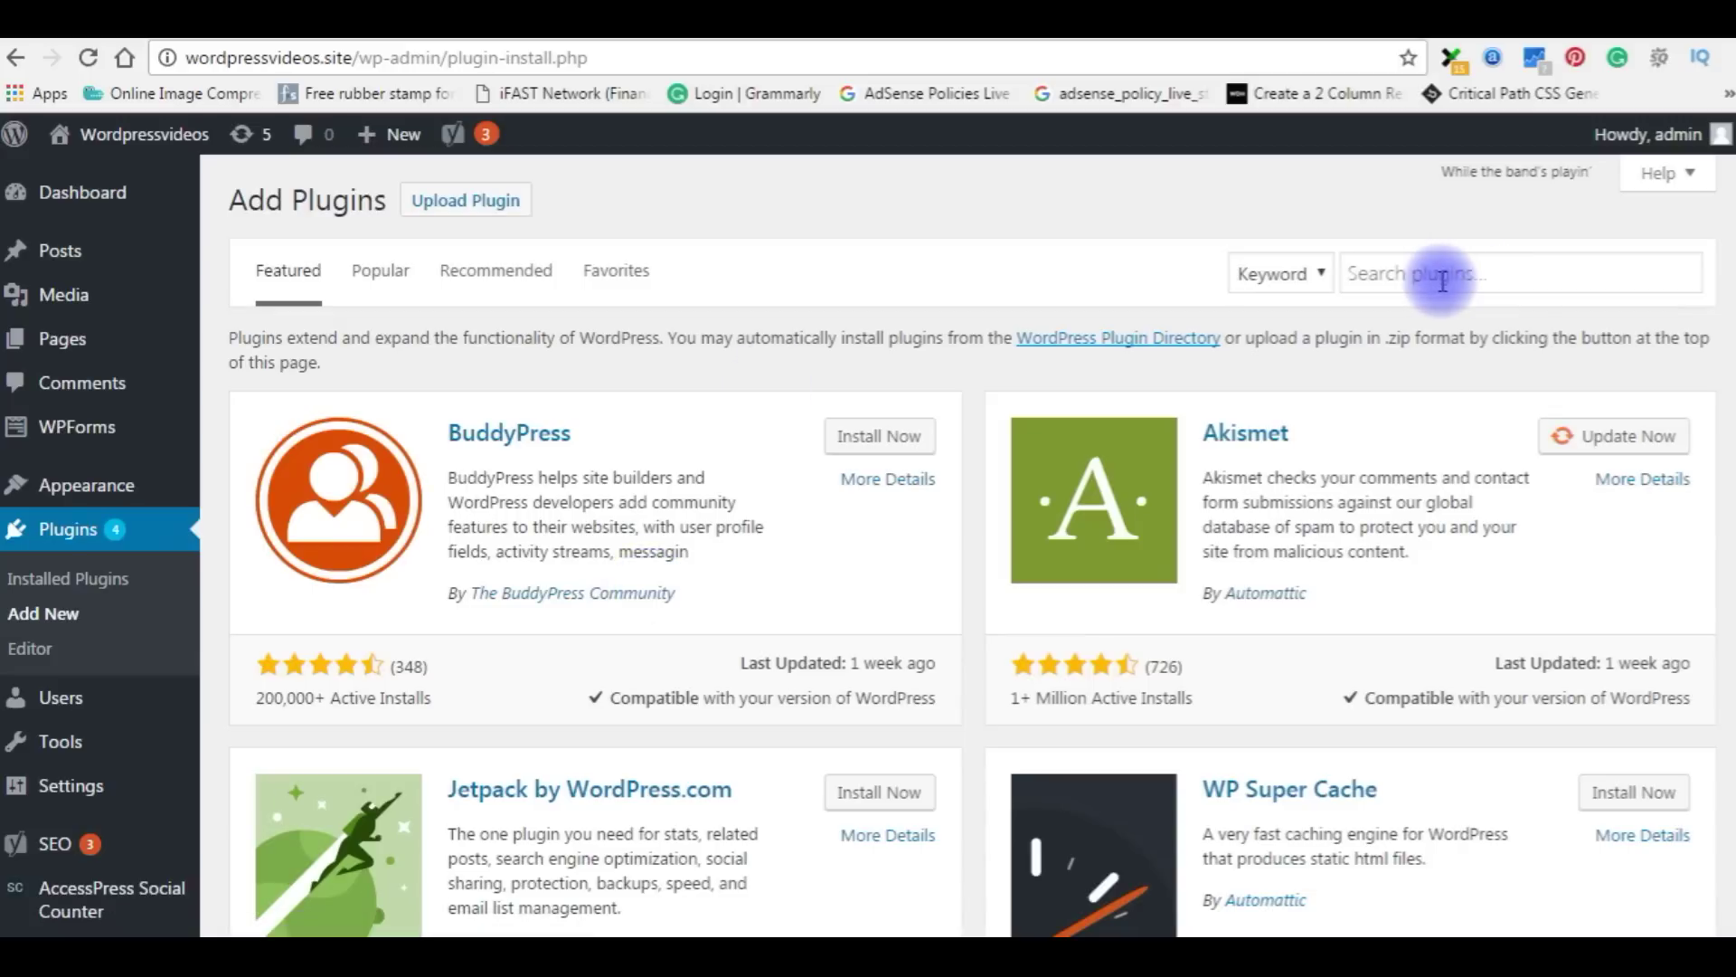
pyautogui.click(1441, 277)
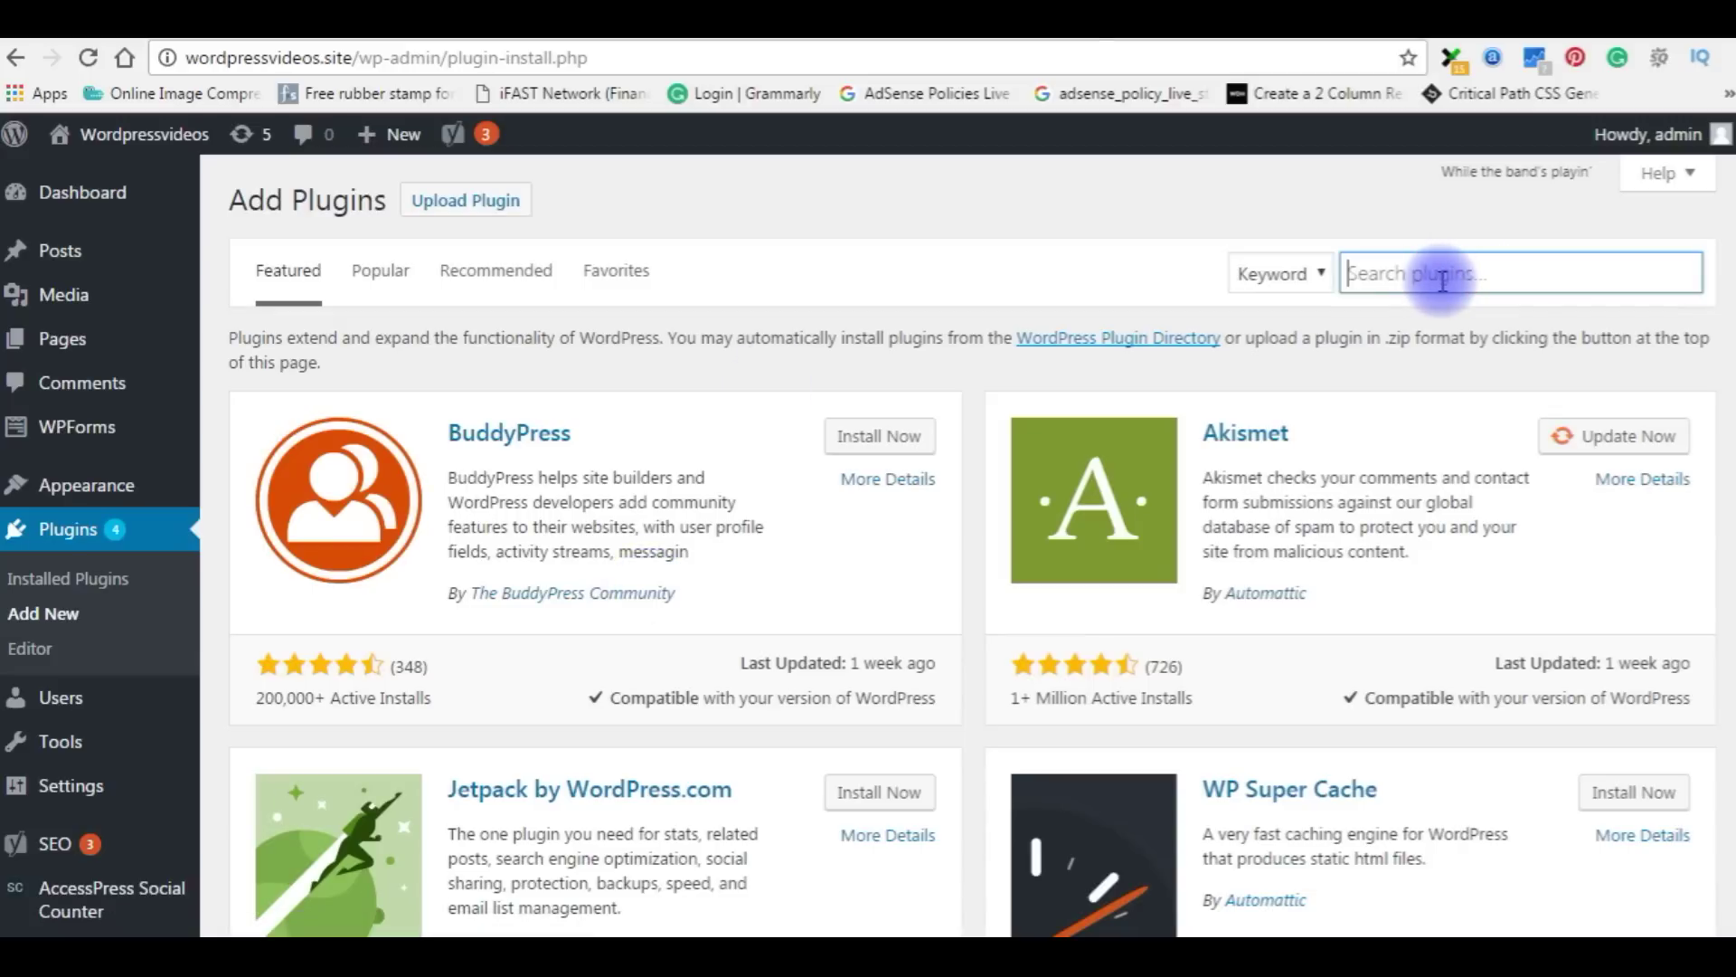
pyautogui.write('me')
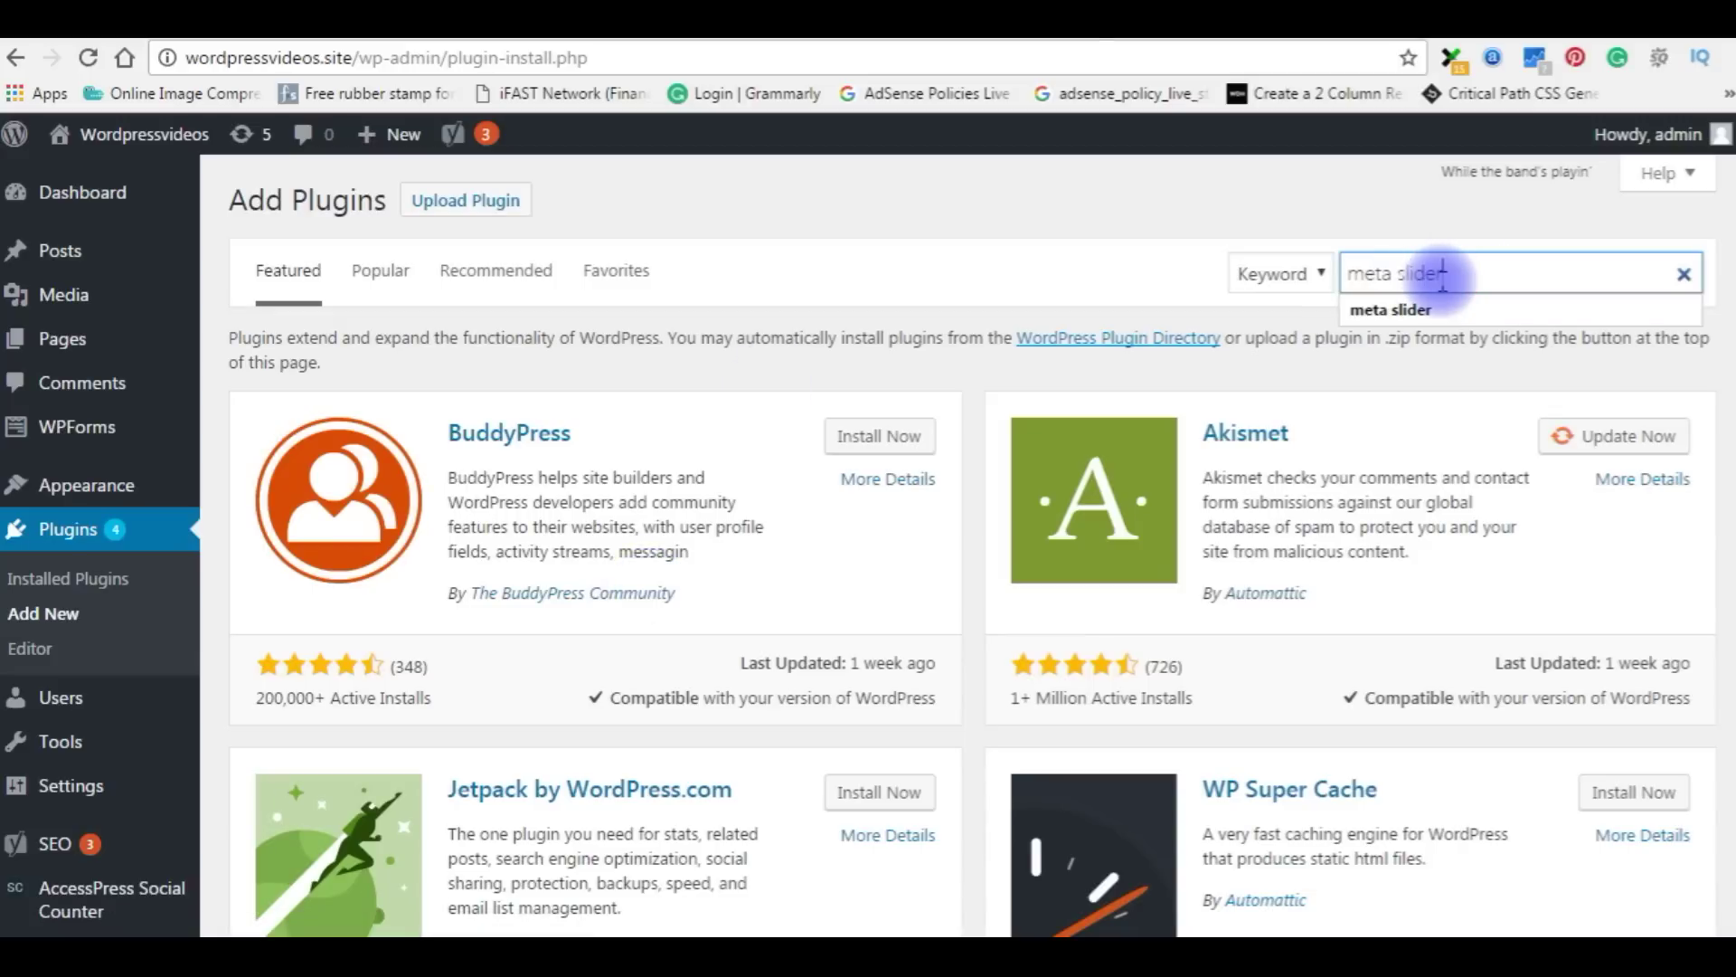
pyautogui.write('ta slider')
pyautogui.press('Return')
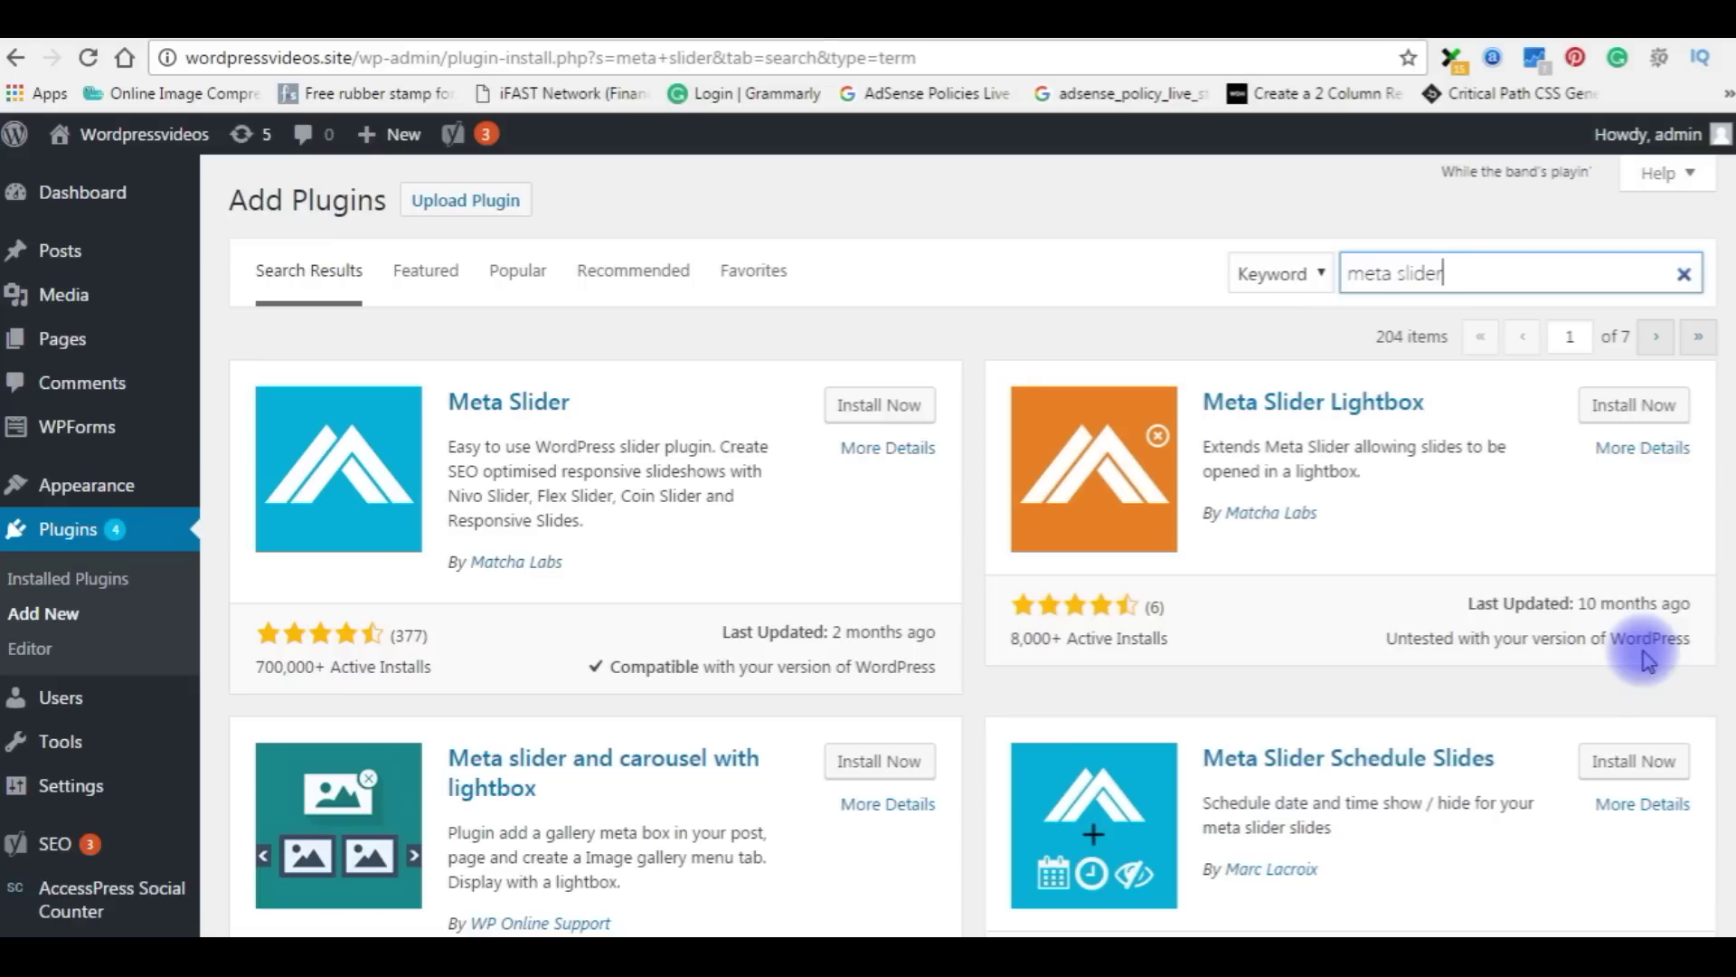
pyautogui.click(834, 405)
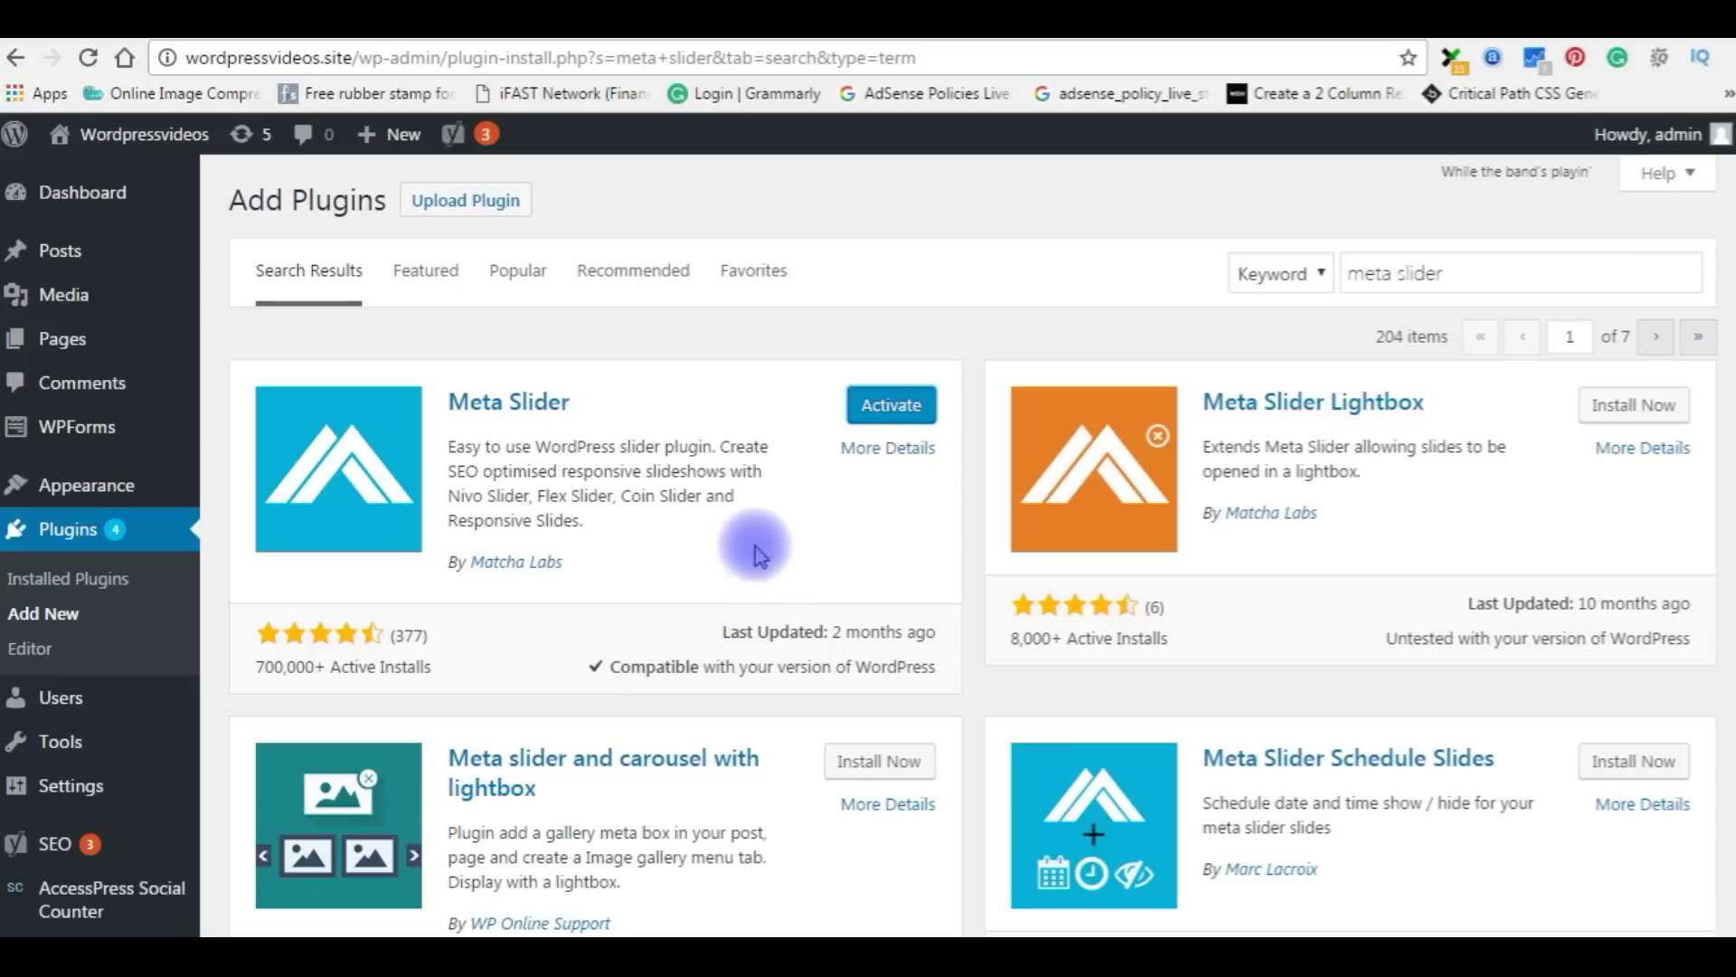
pyautogui.click(869, 416)
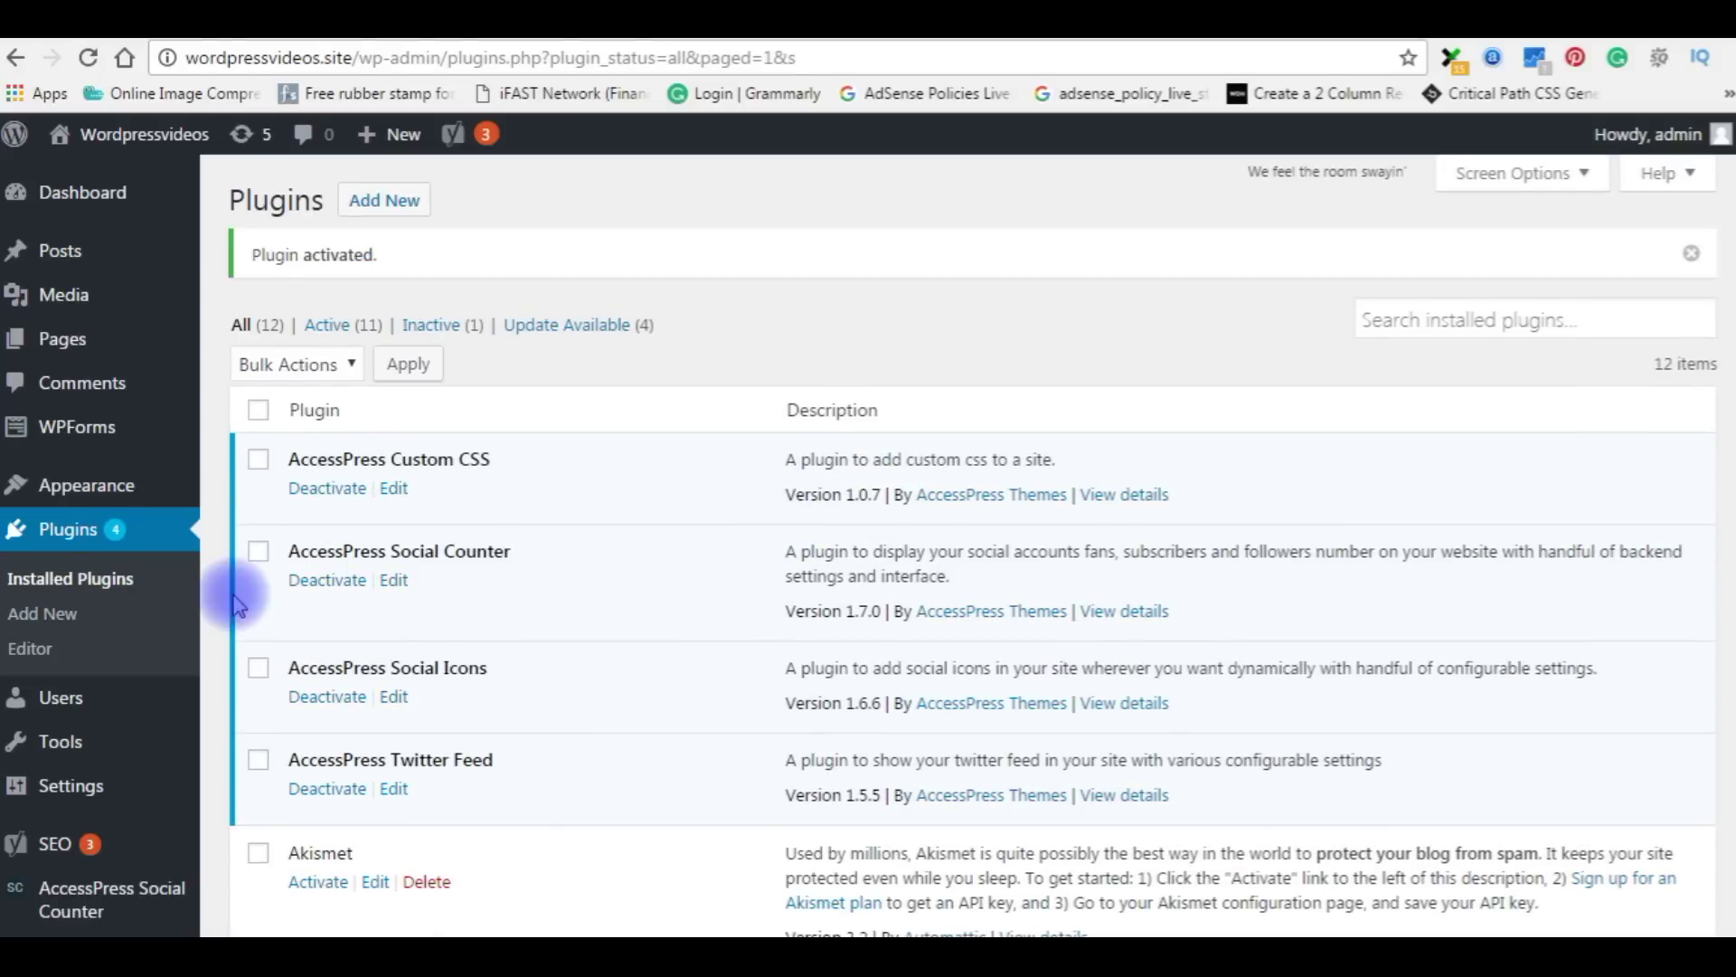
# Go to the Meta Slider page and pick the blue mesh image for a new slide.
pyautogui.scroll(-5, 235, 588)
pyautogui.moveTo(42, 859)
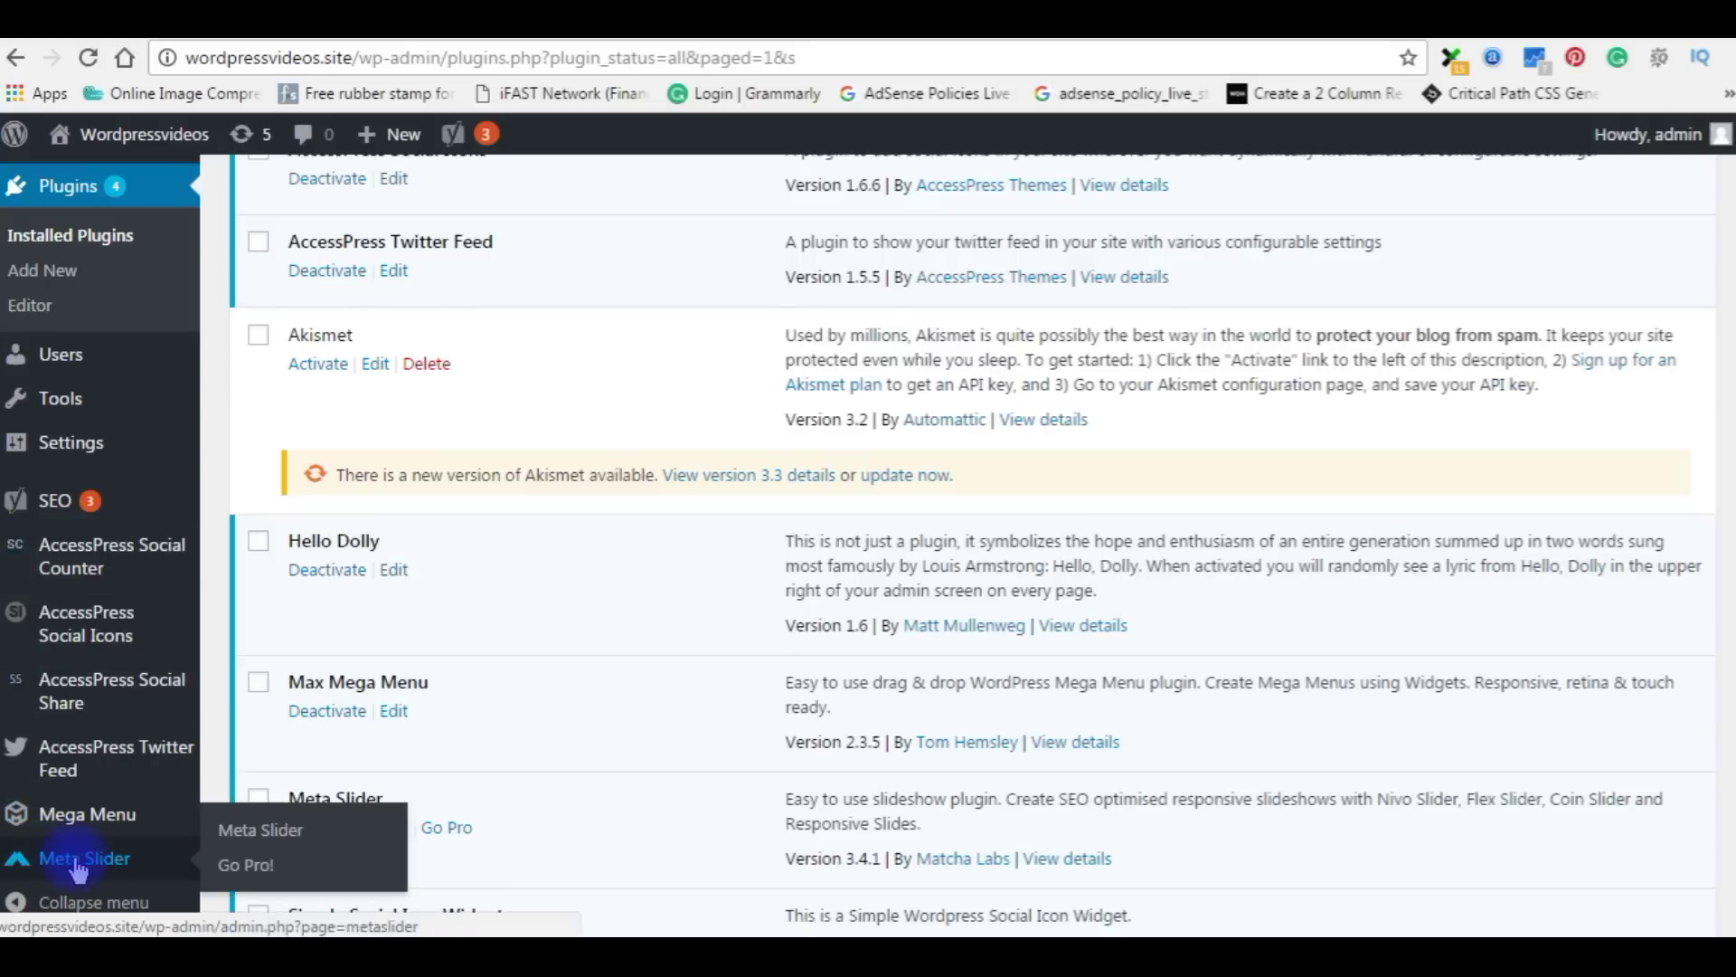
pyautogui.scroll(-1, 274, 854)
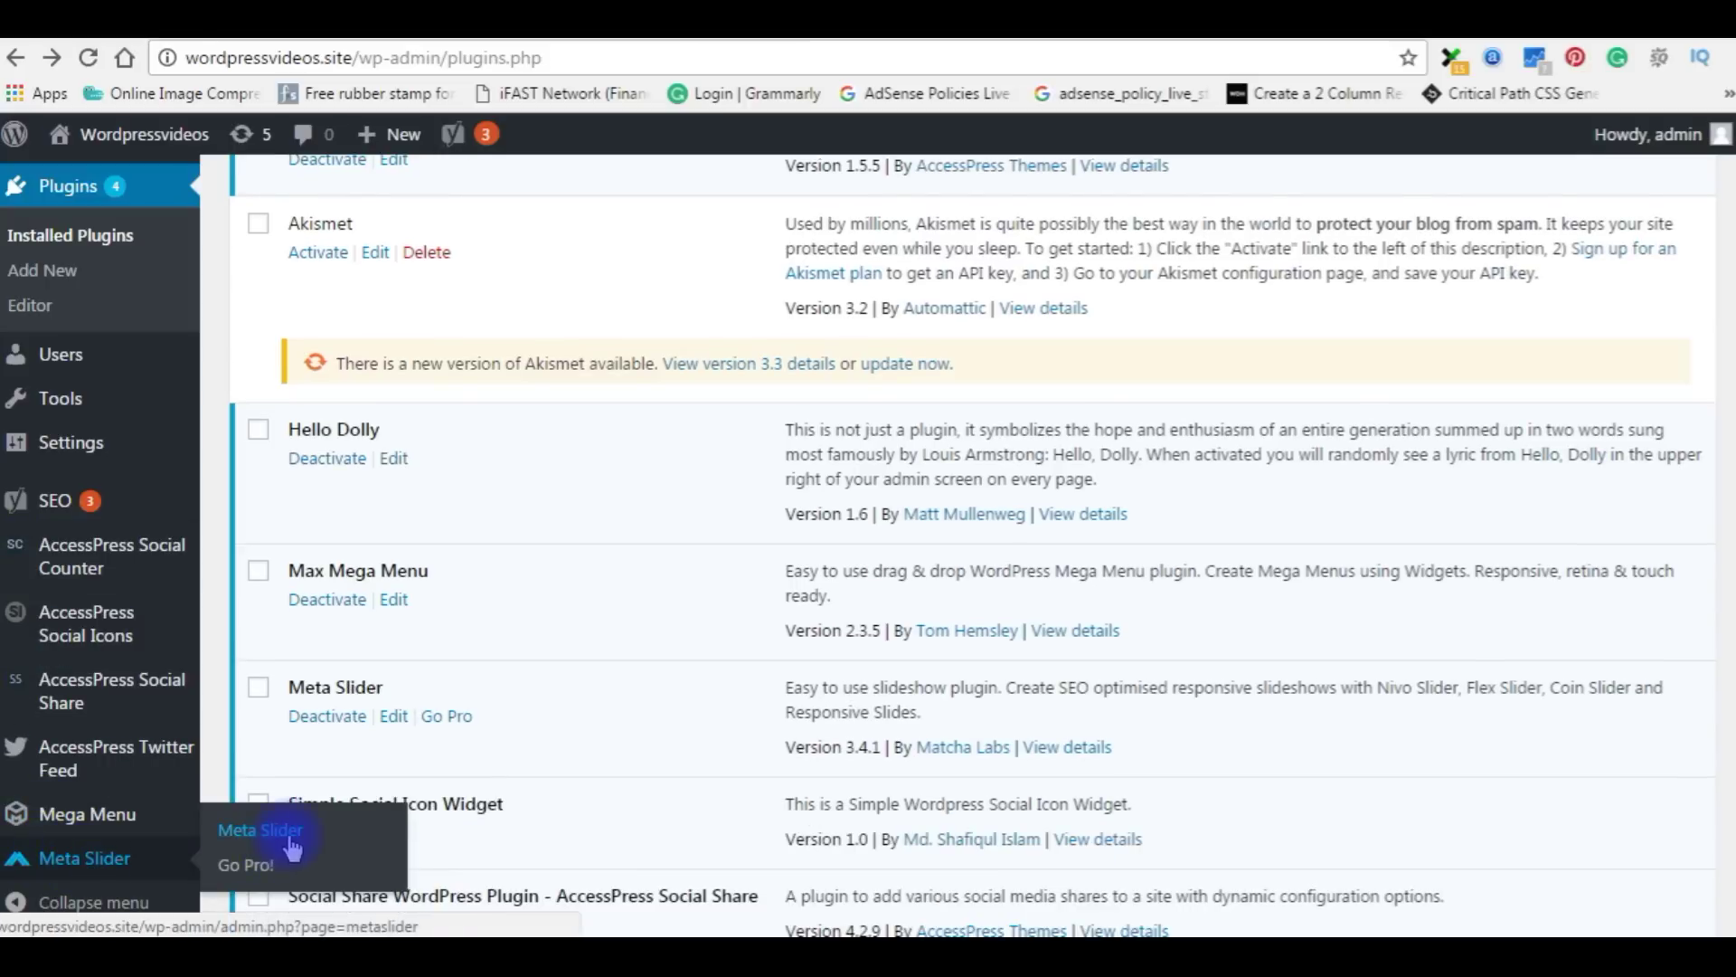
pyautogui.click(290, 843)
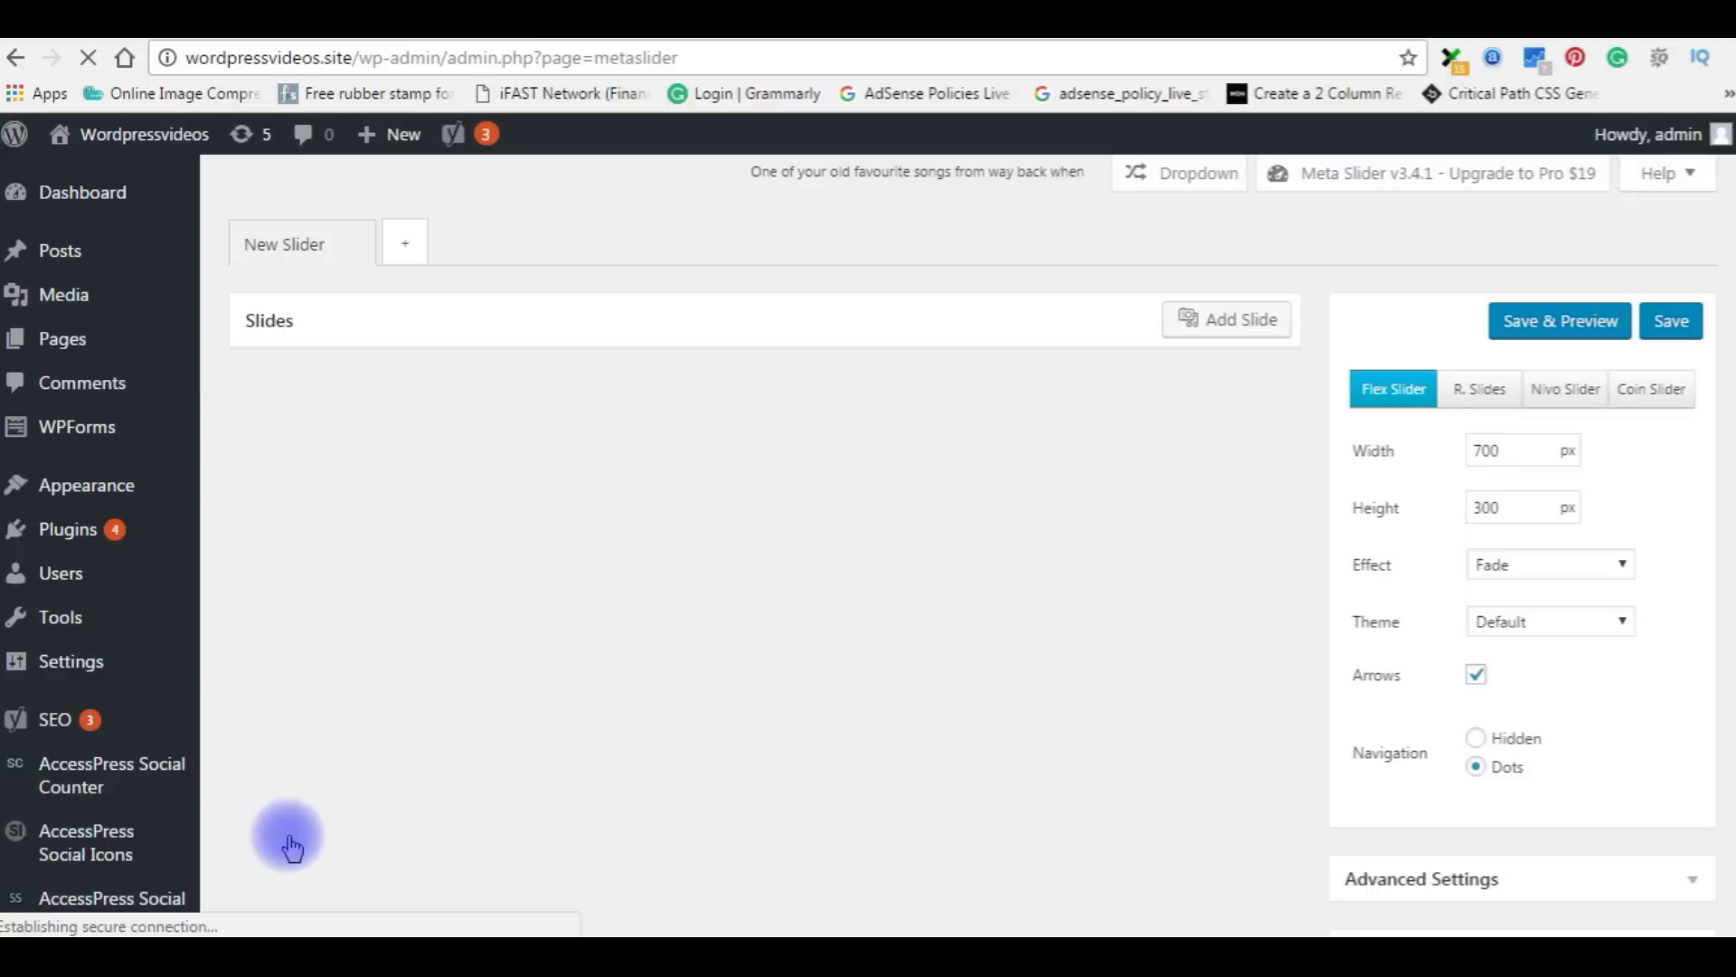
pyautogui.click(1203, 321)
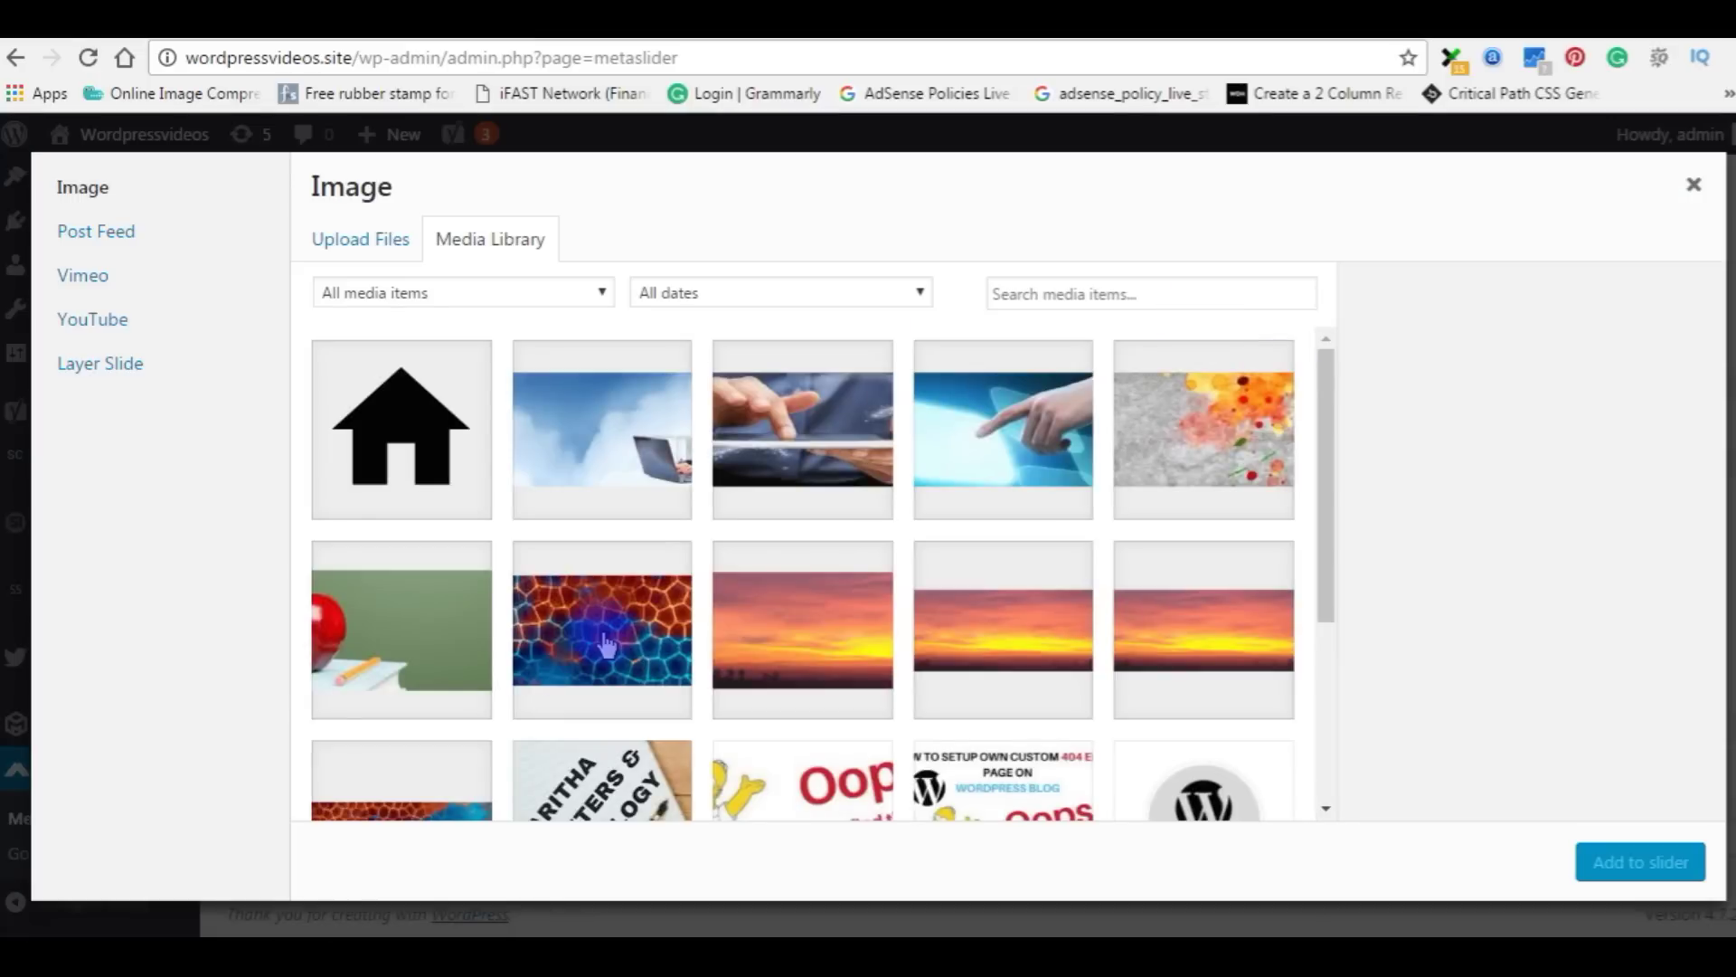
pyautogui.click(605, 644)
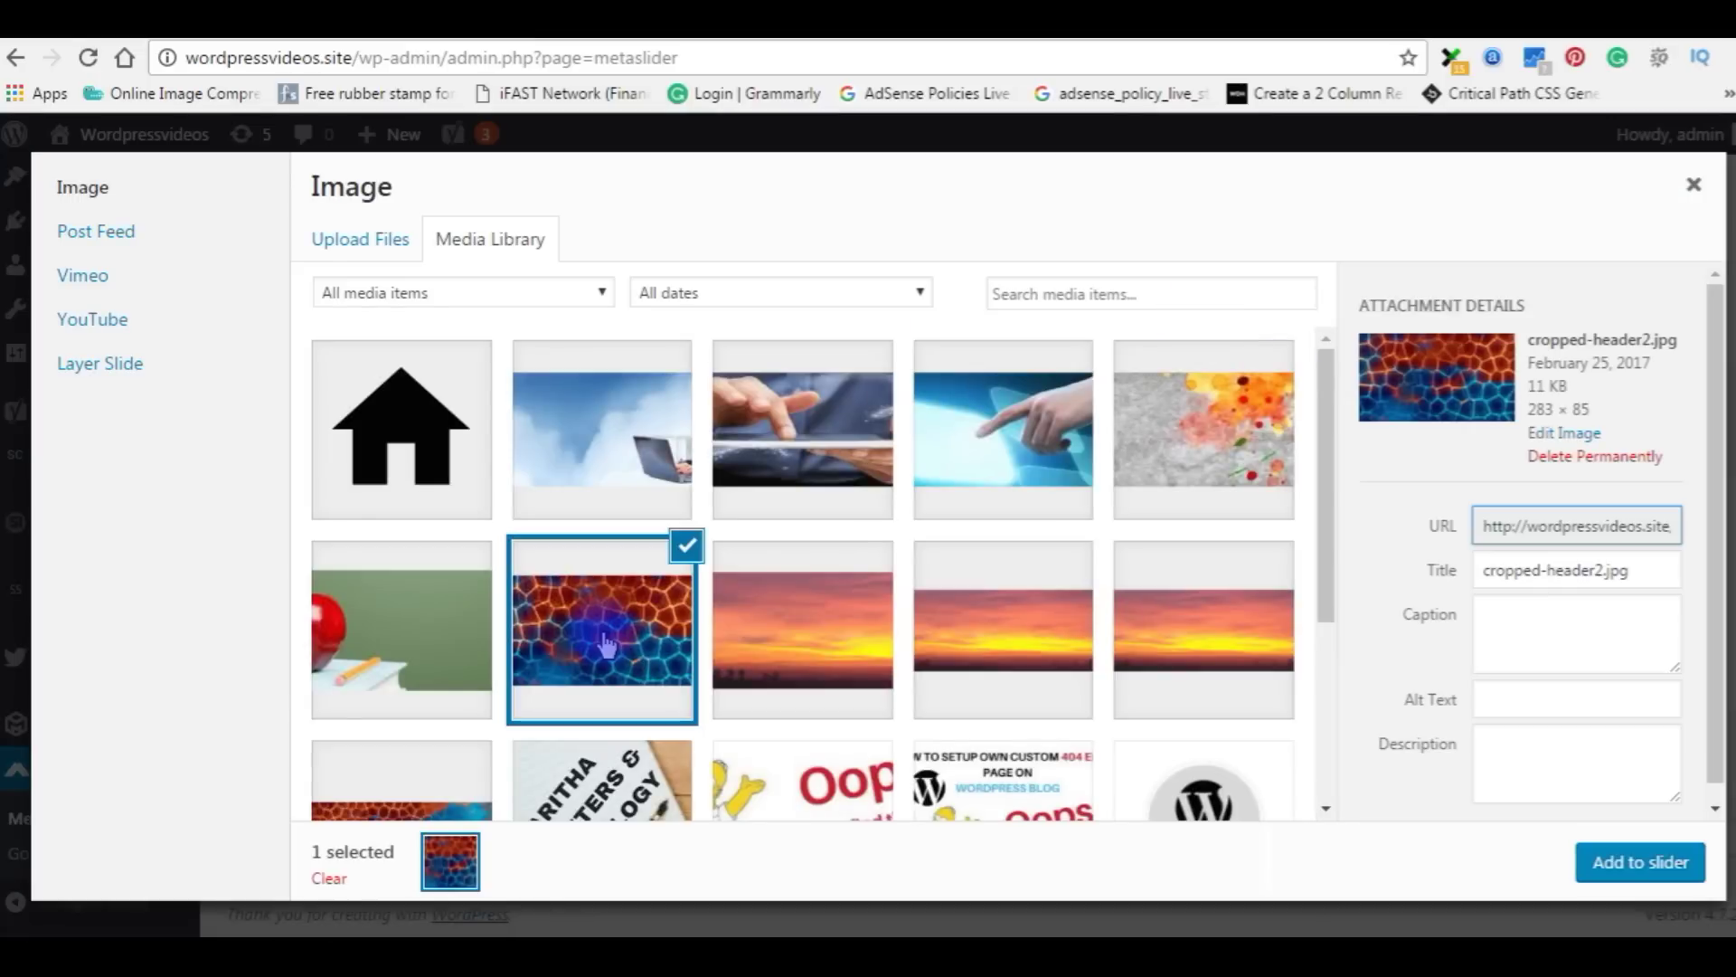
# Add the blue mesh, tablet and touchscreen images so the slider holds four slides.
pyautogui.click(1642, 865)
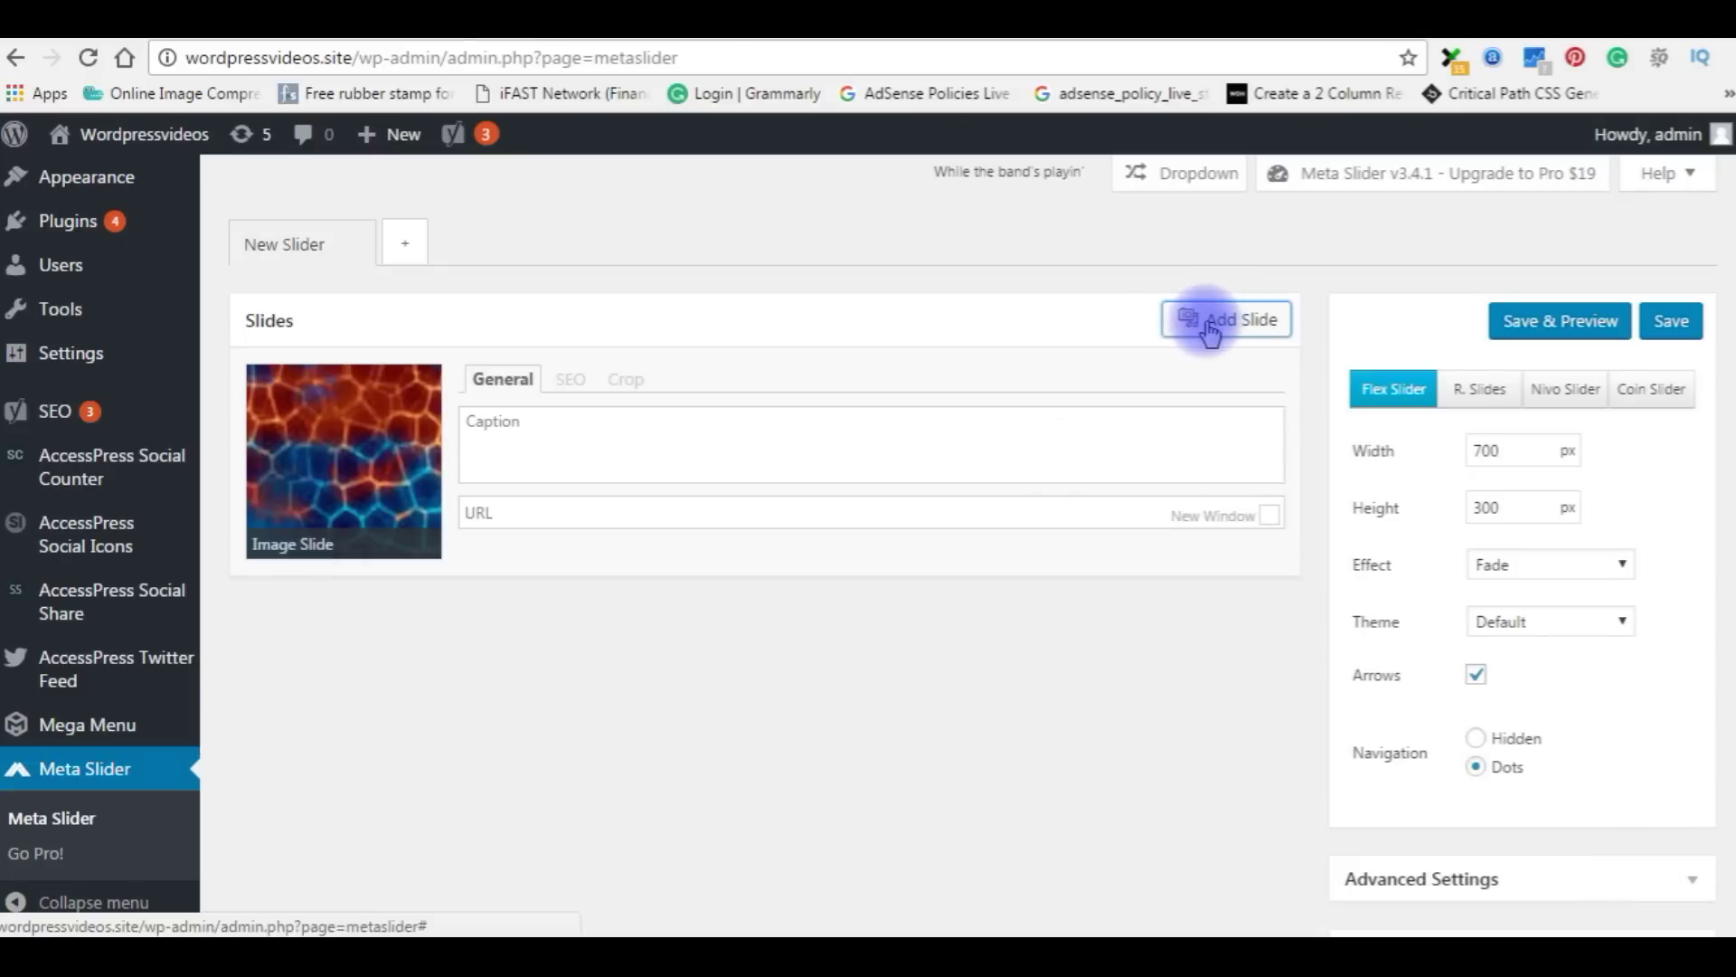
pyautogui.click(1205, 322)
pyautogui.click(1143, 356)
pyautogui.click(1641, 861)
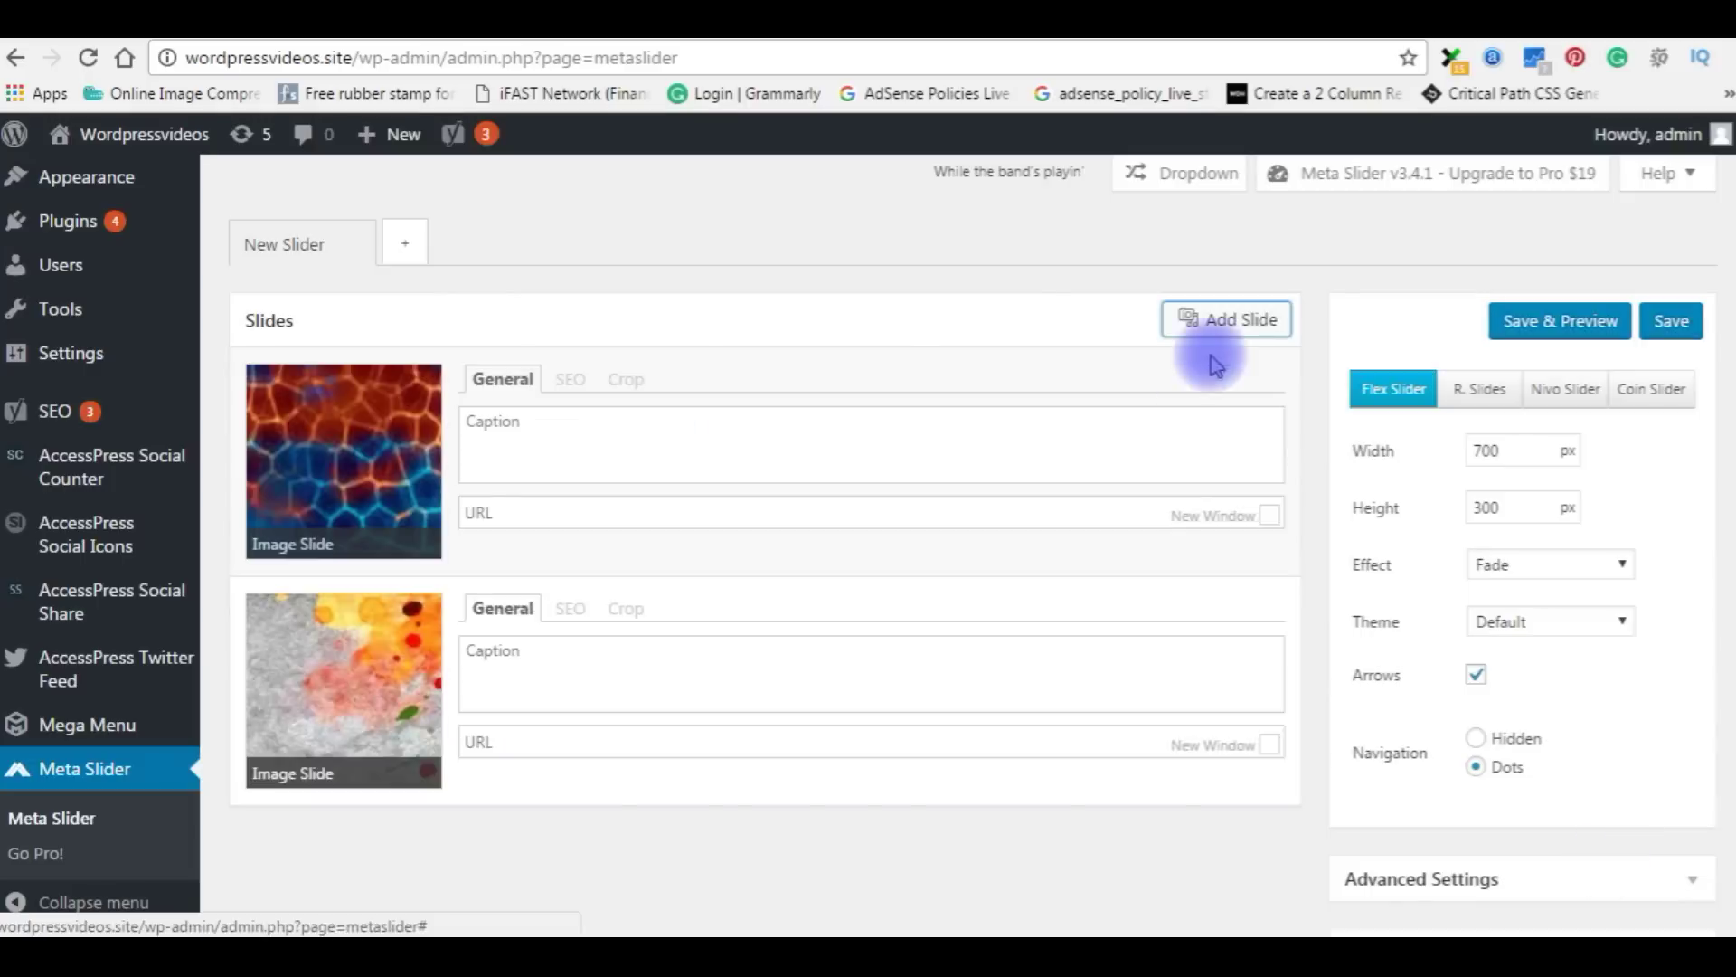
pyautogui.click(1213, 324)
pyautogui.click(802, 371)
pyautogui.click(1641, 861)
pyautogui.click(1209, 323)
pyautogui.click(1641, 862)
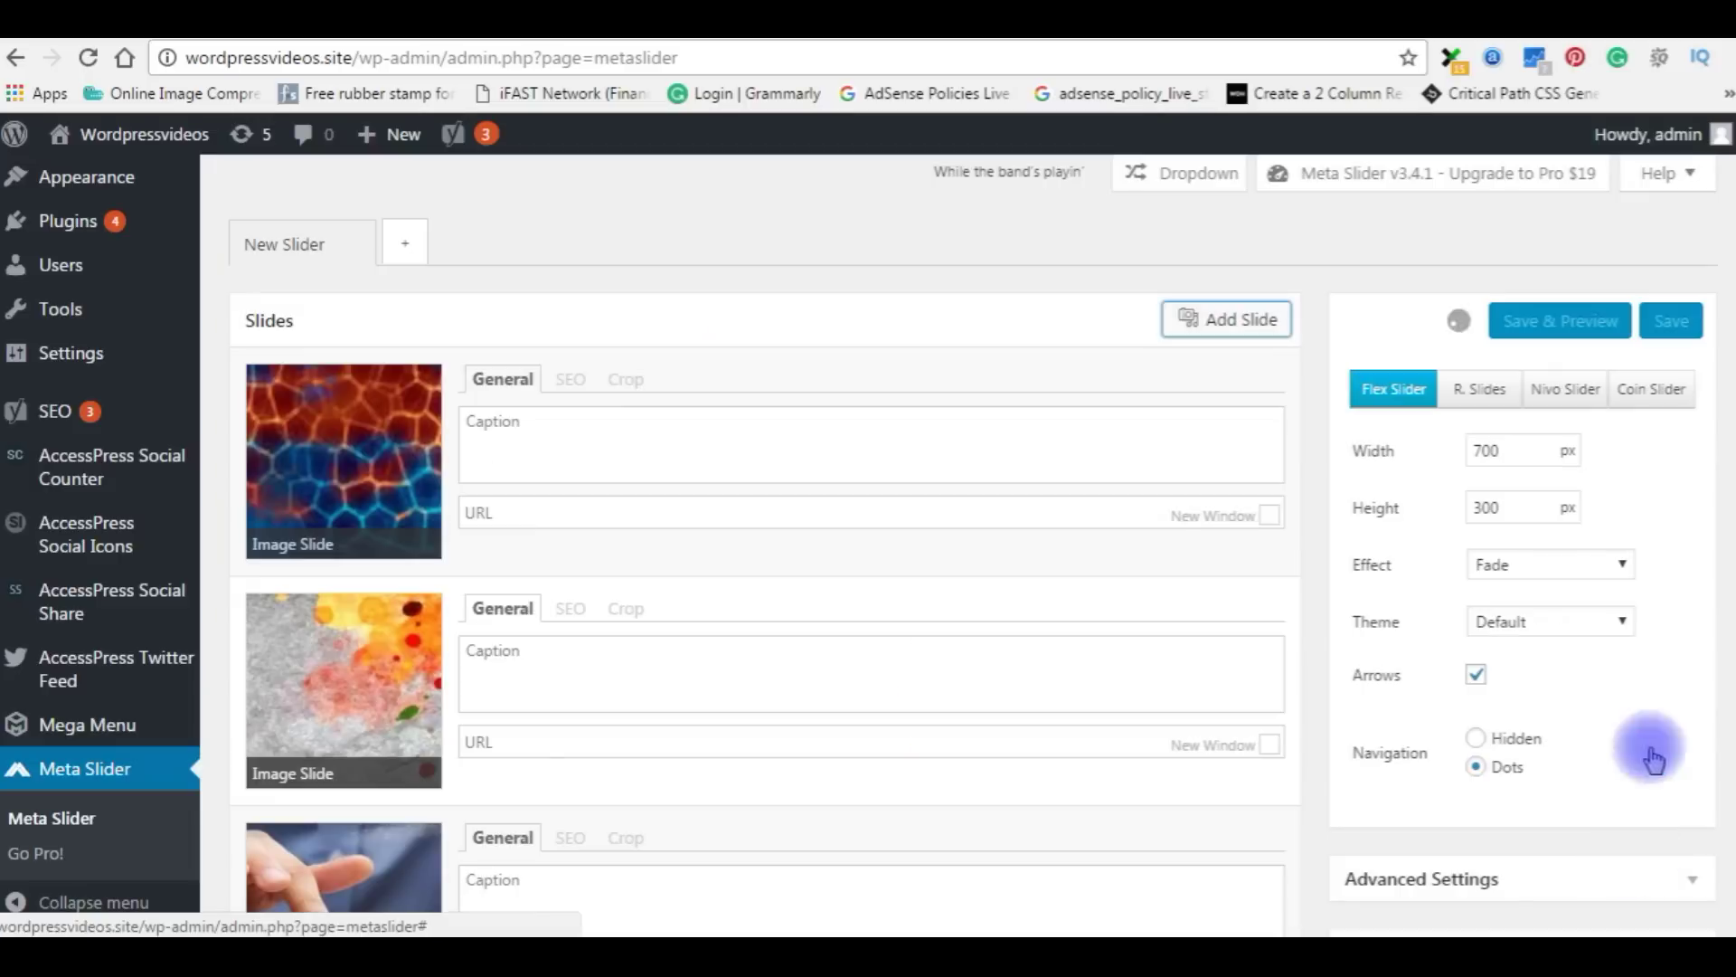
pyautogui.scroll(-4, 621, 748)
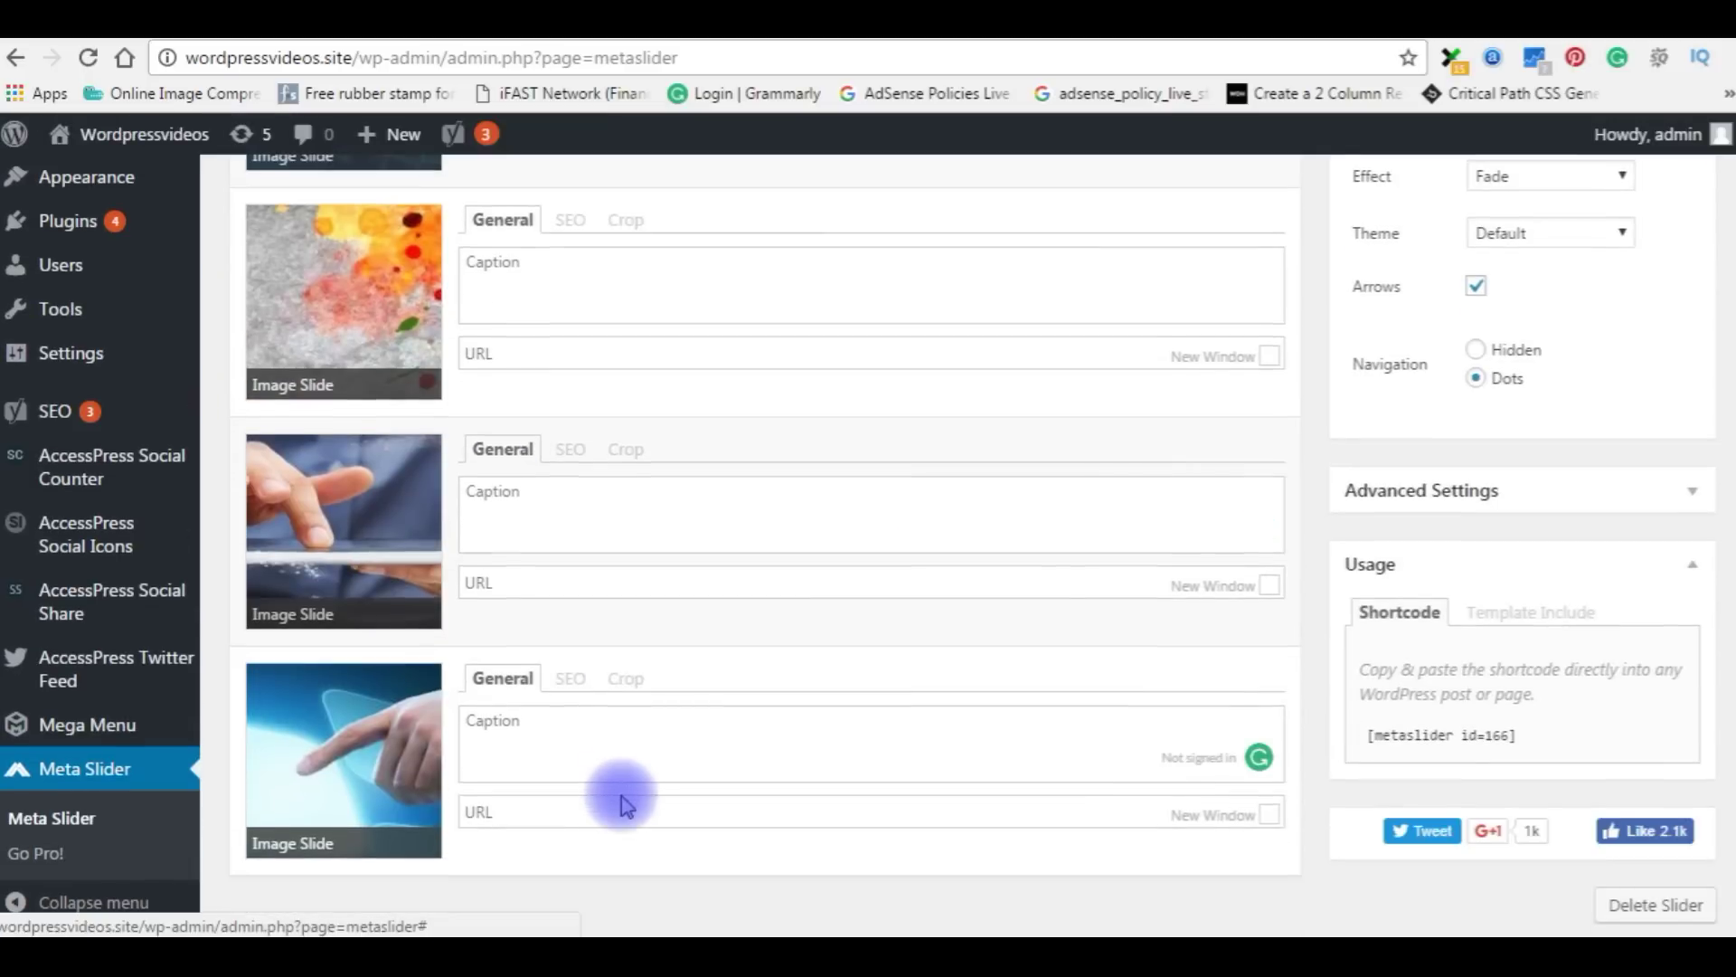
pyautogui.scroll(4, 615, 759)
# Caption the first three slides 'image 1', 'image 2' and 'image 3'.
pyautogui.click(509, 432)
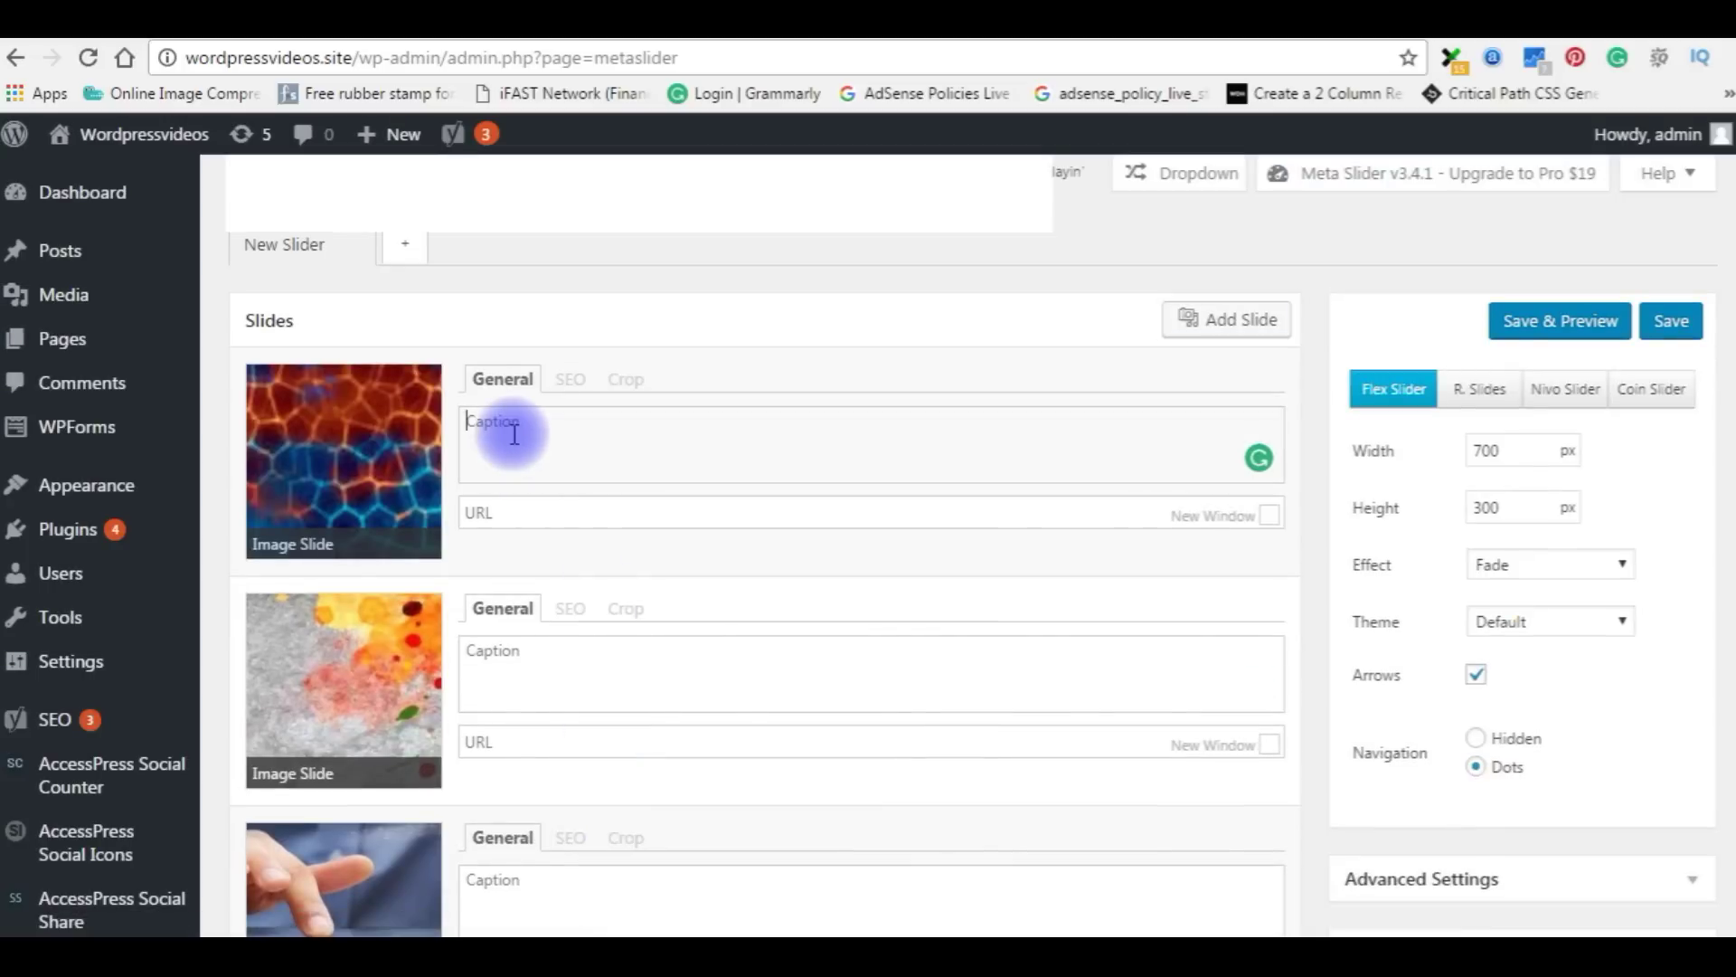
pyautogui.write('image')
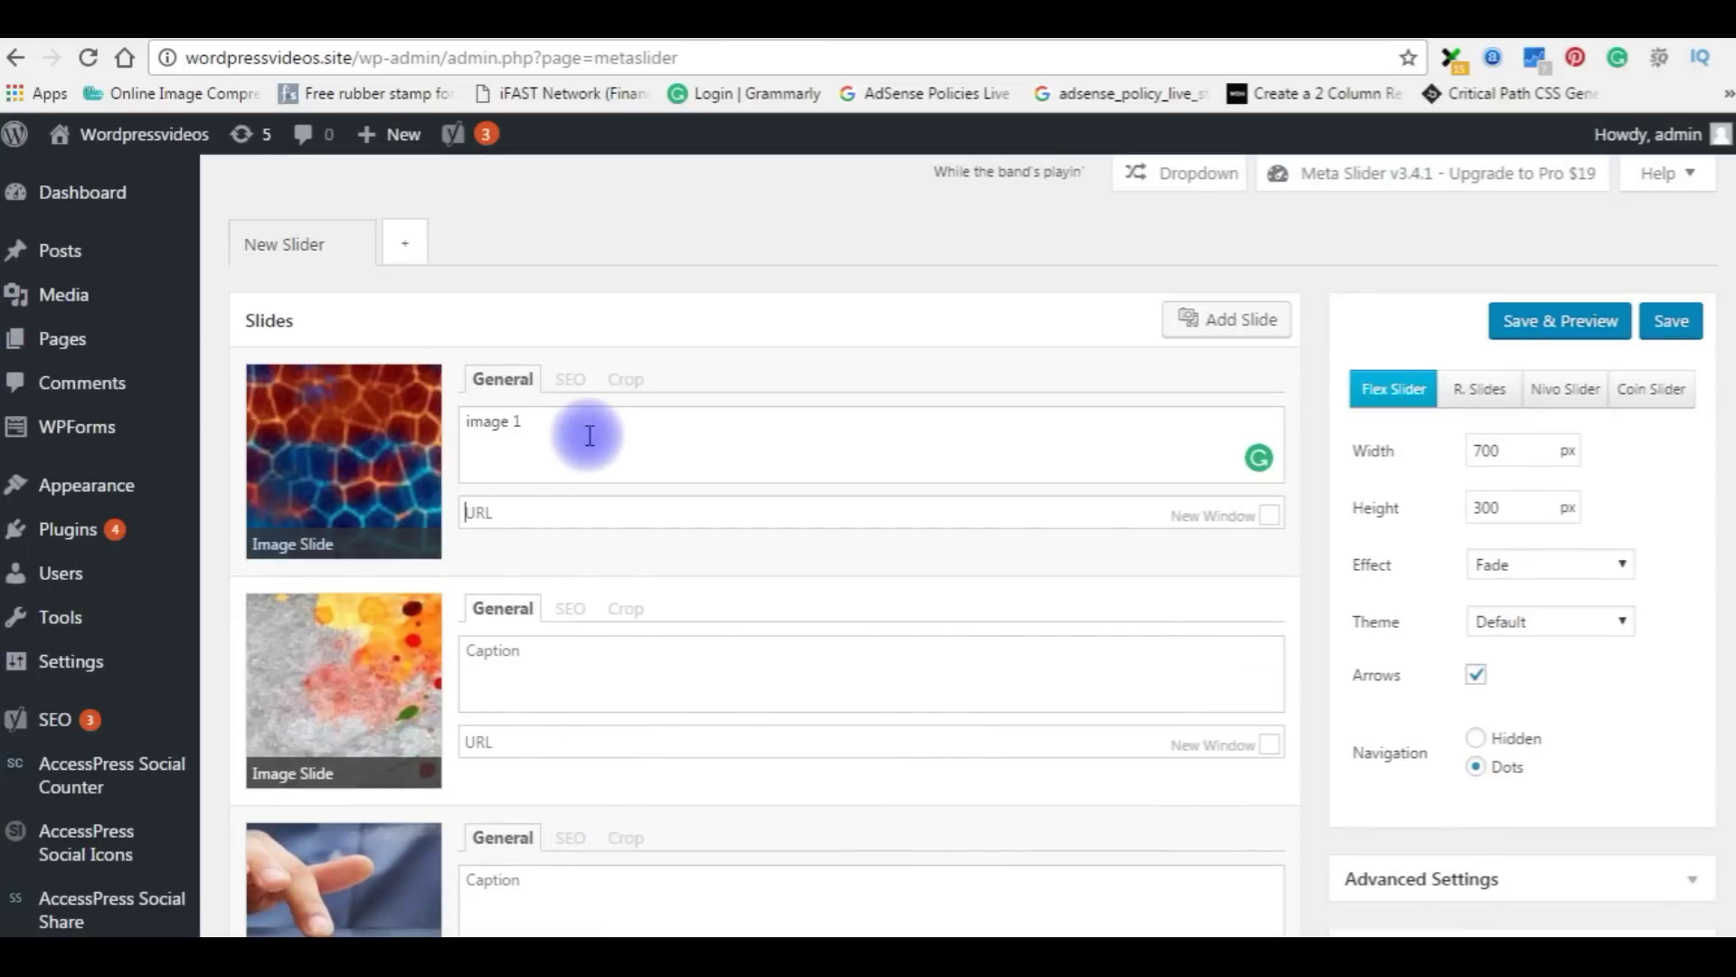
pyautogui.write(' 1')
pyautogui.hotkey('ctrl', 'a')
pyautogui.hotkey('ctrl', 'x')
pyautogui.click(562, 708)
pyautogui.hotkey('ctrl', 'v')
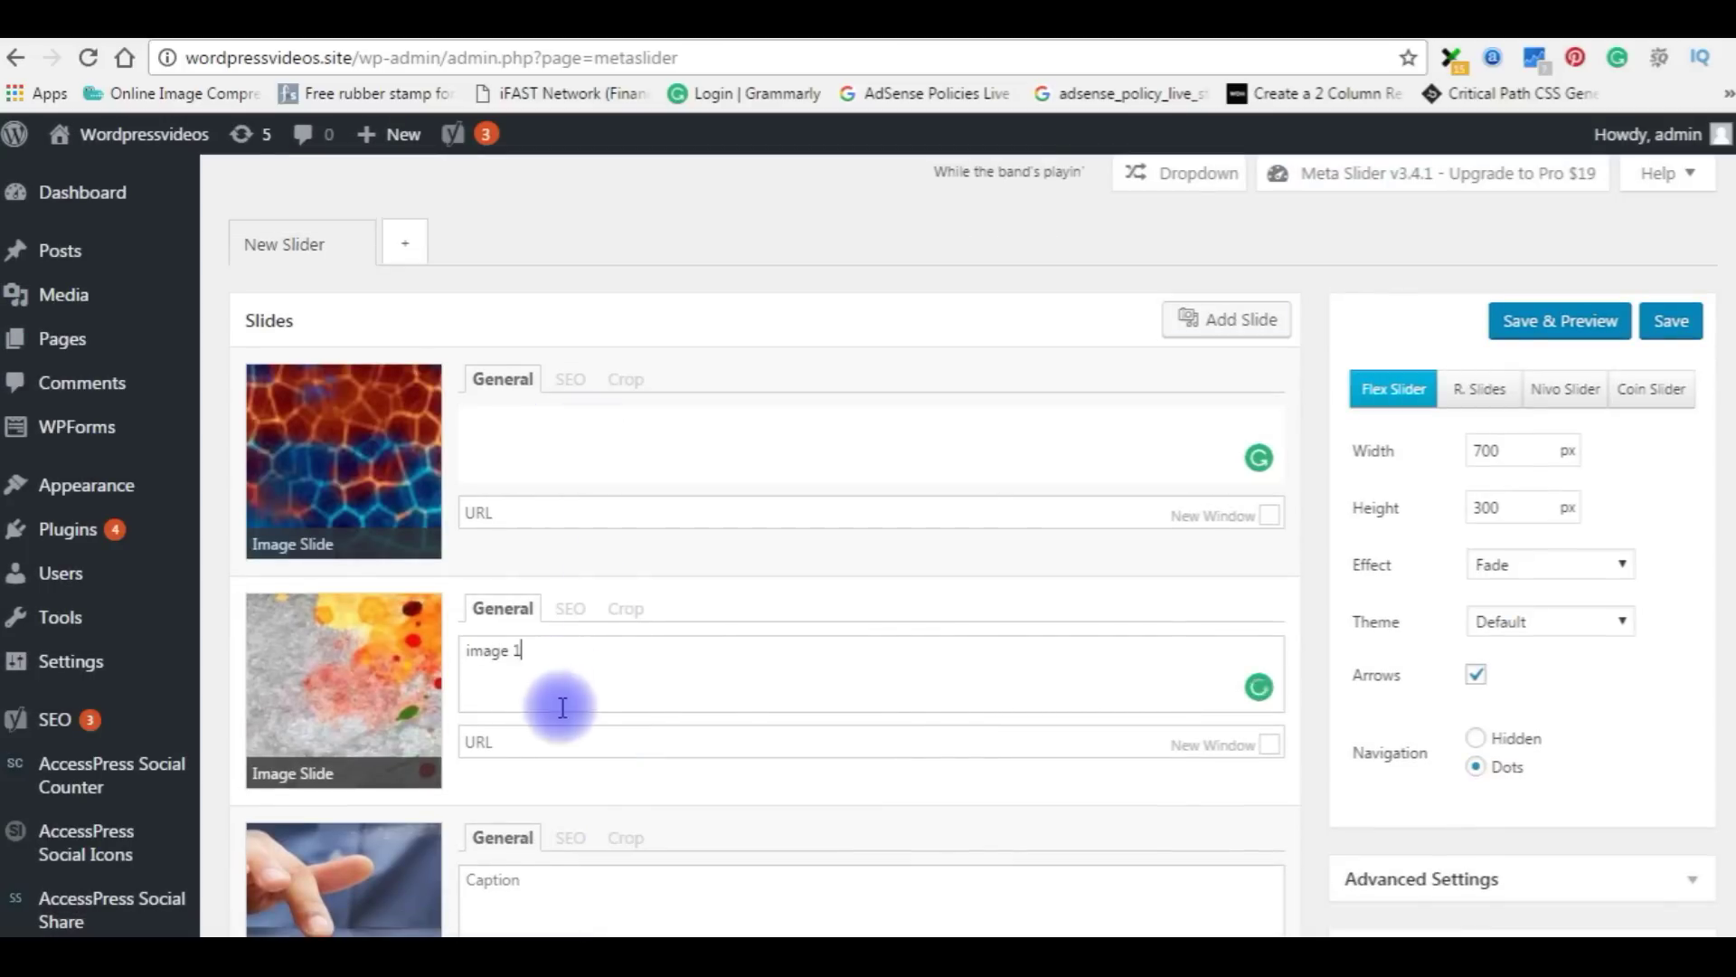
pyautogui.scroll(-3, 562, 707)
pyautogui.click(478, 622)
pyautogui.hotkey('ctrl', 'v')
pyautogui.click(539, 392)
pyautogui.press('BackSpace')
pyautogui.write('2')
pyautogui.click(523, 620)
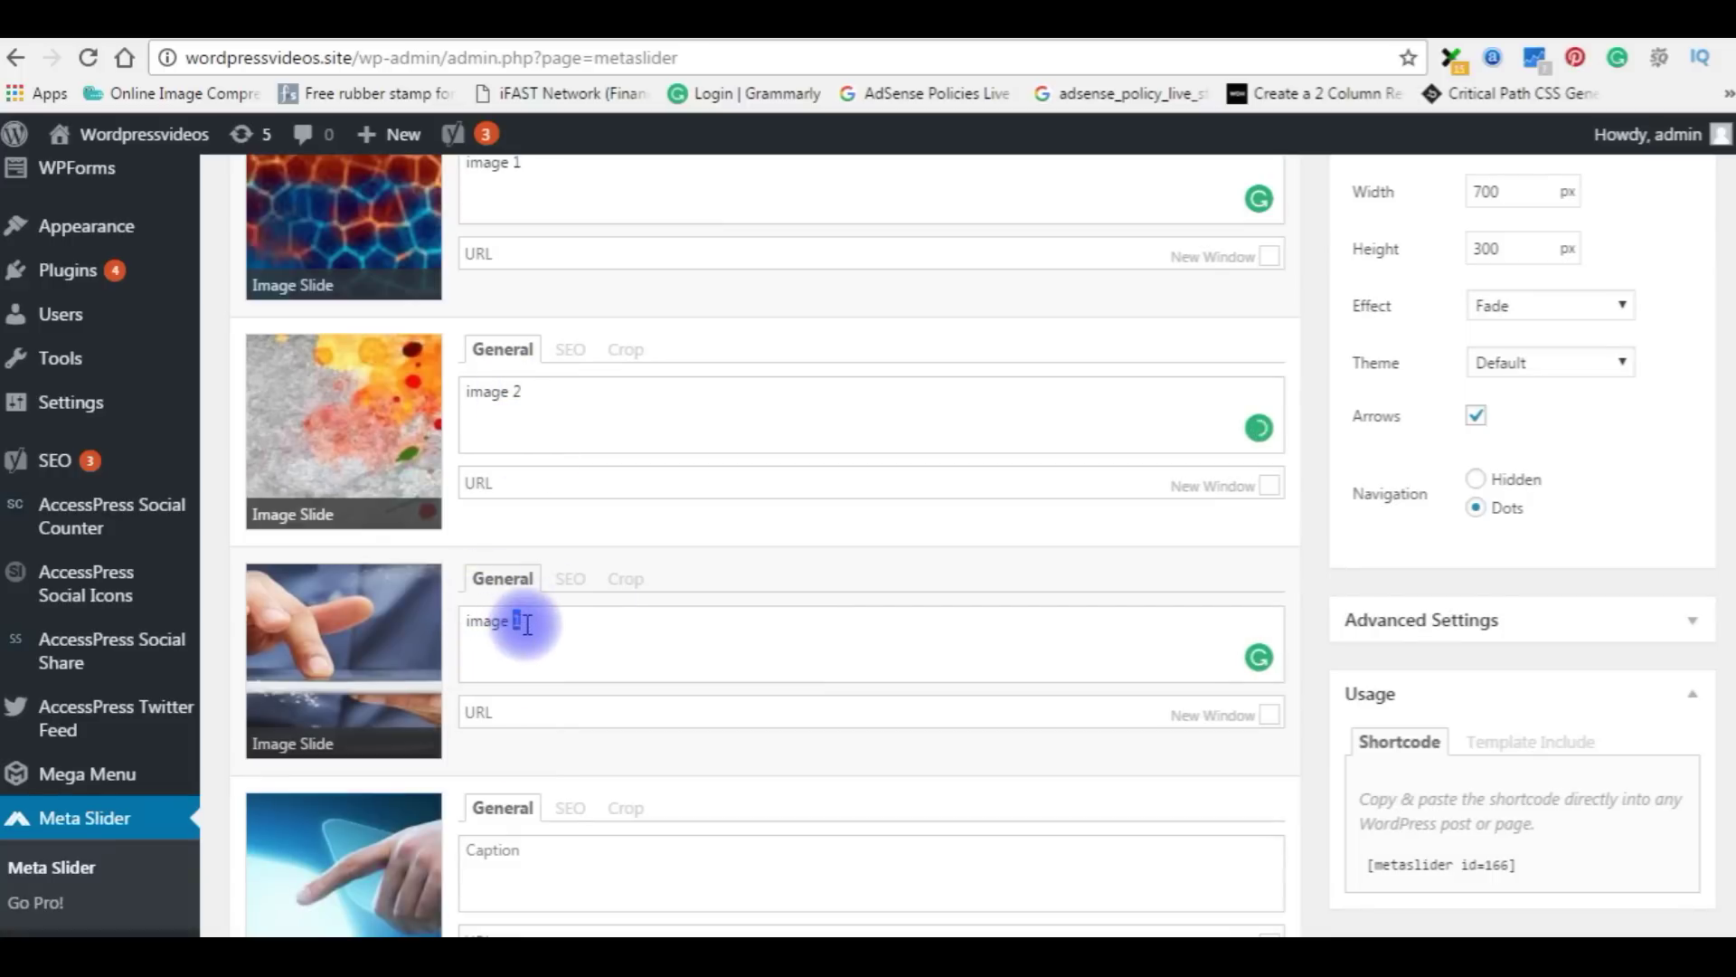
pyautogui.press('BackSpace')
pyautogui.write('3')
# Caption the fourth slide 'image 4' and Save & Preview the slider.
pyautogui.scroll(-3, 612, 713)
pyautogui.click(518, 653)
pyautogui.hotkey('ctrl', 'v')
pyautogui.press('BackSpace')
pyautogui.write('4')
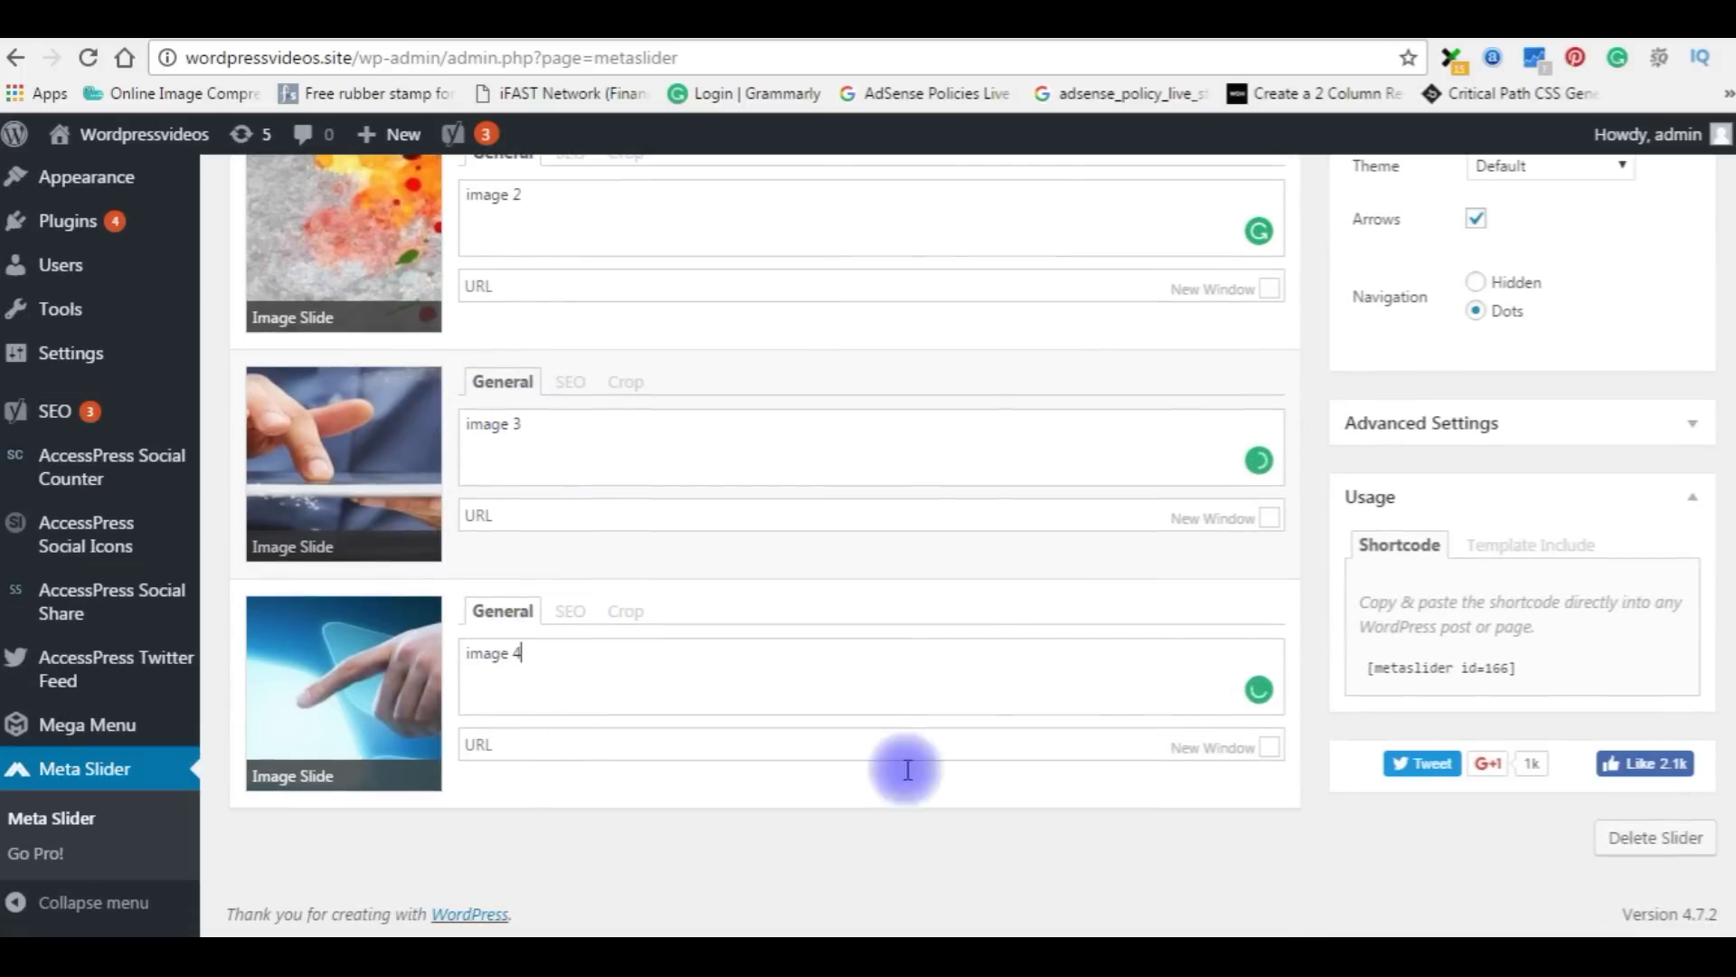
pyautogui.scroll(5, 1266, 543)
pyautogui.click(1559, 322)
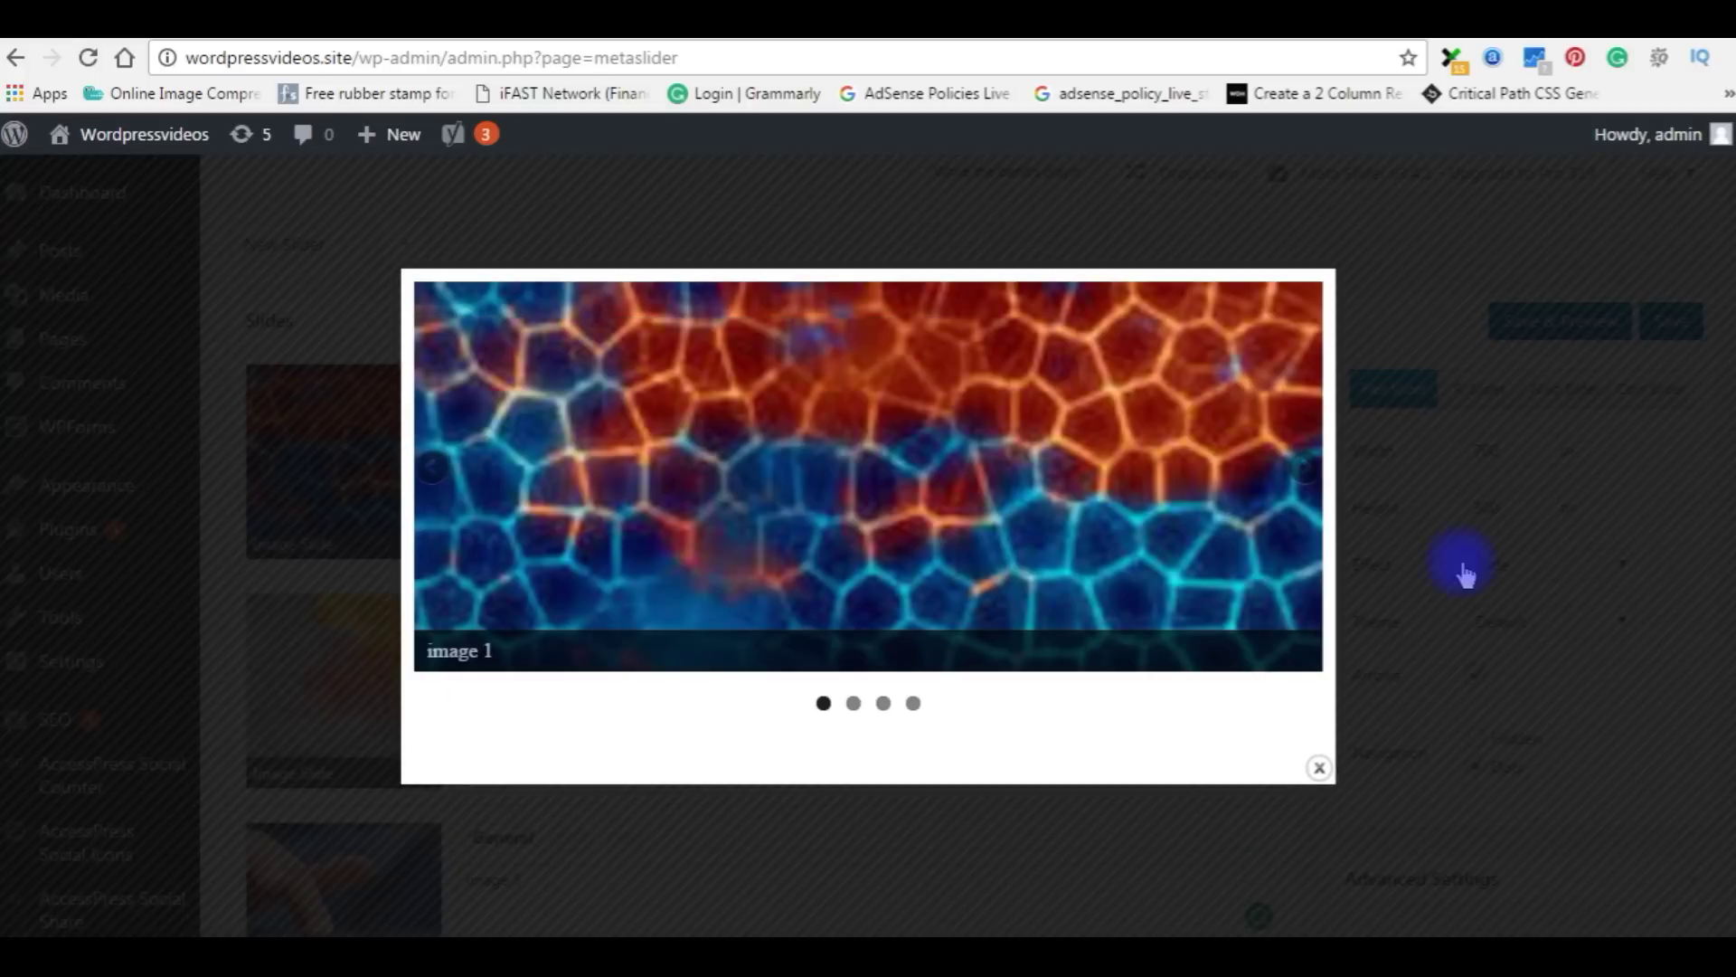
# Step the preview through image 2, image 3 and image 4, then back one slide.
pyautogui.click(1302, 470)
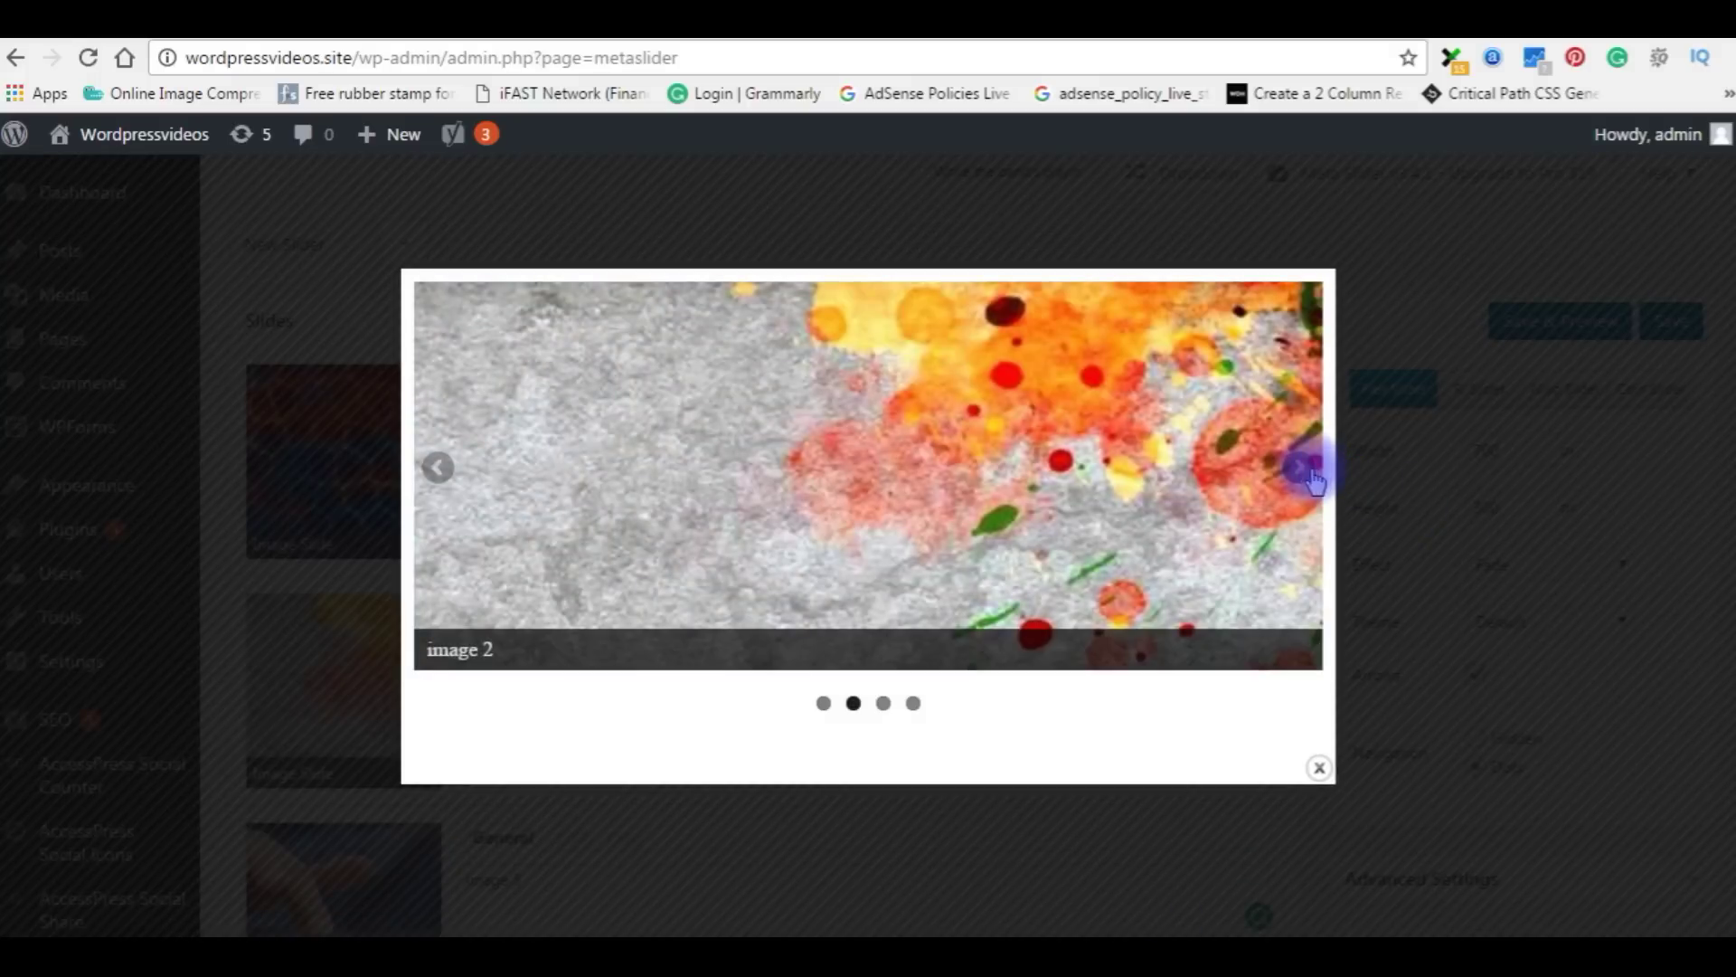
pyautogui.click(1302, 471)
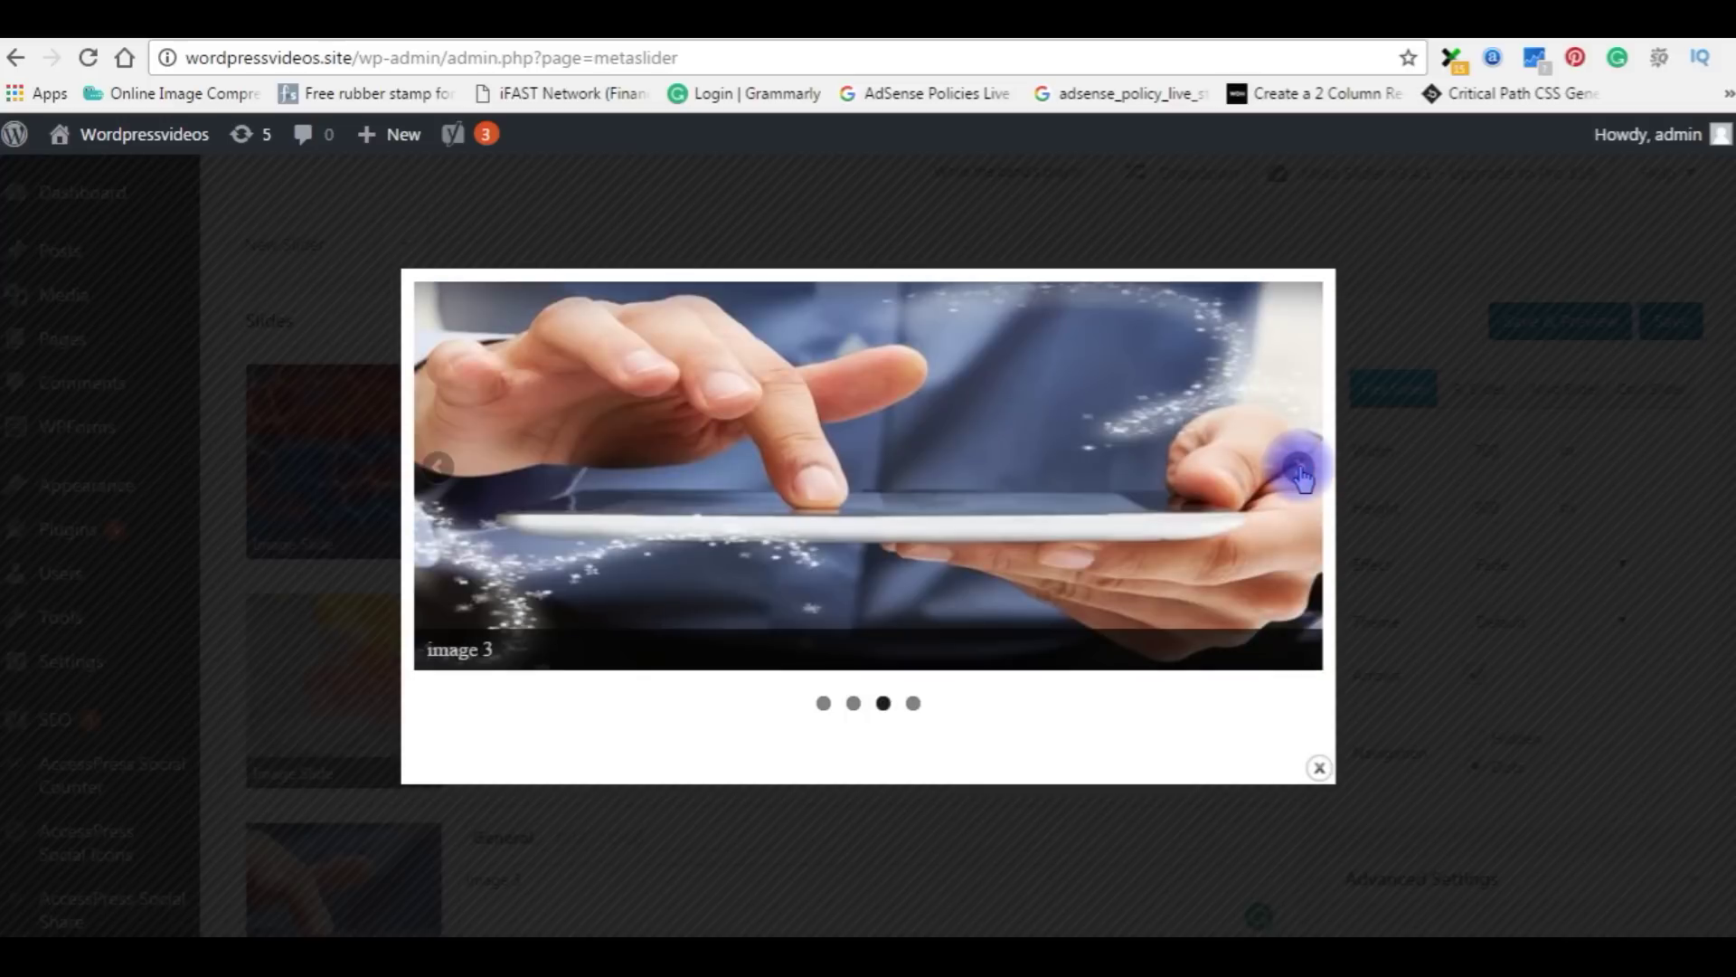
pyautogui.click(1299, 470)
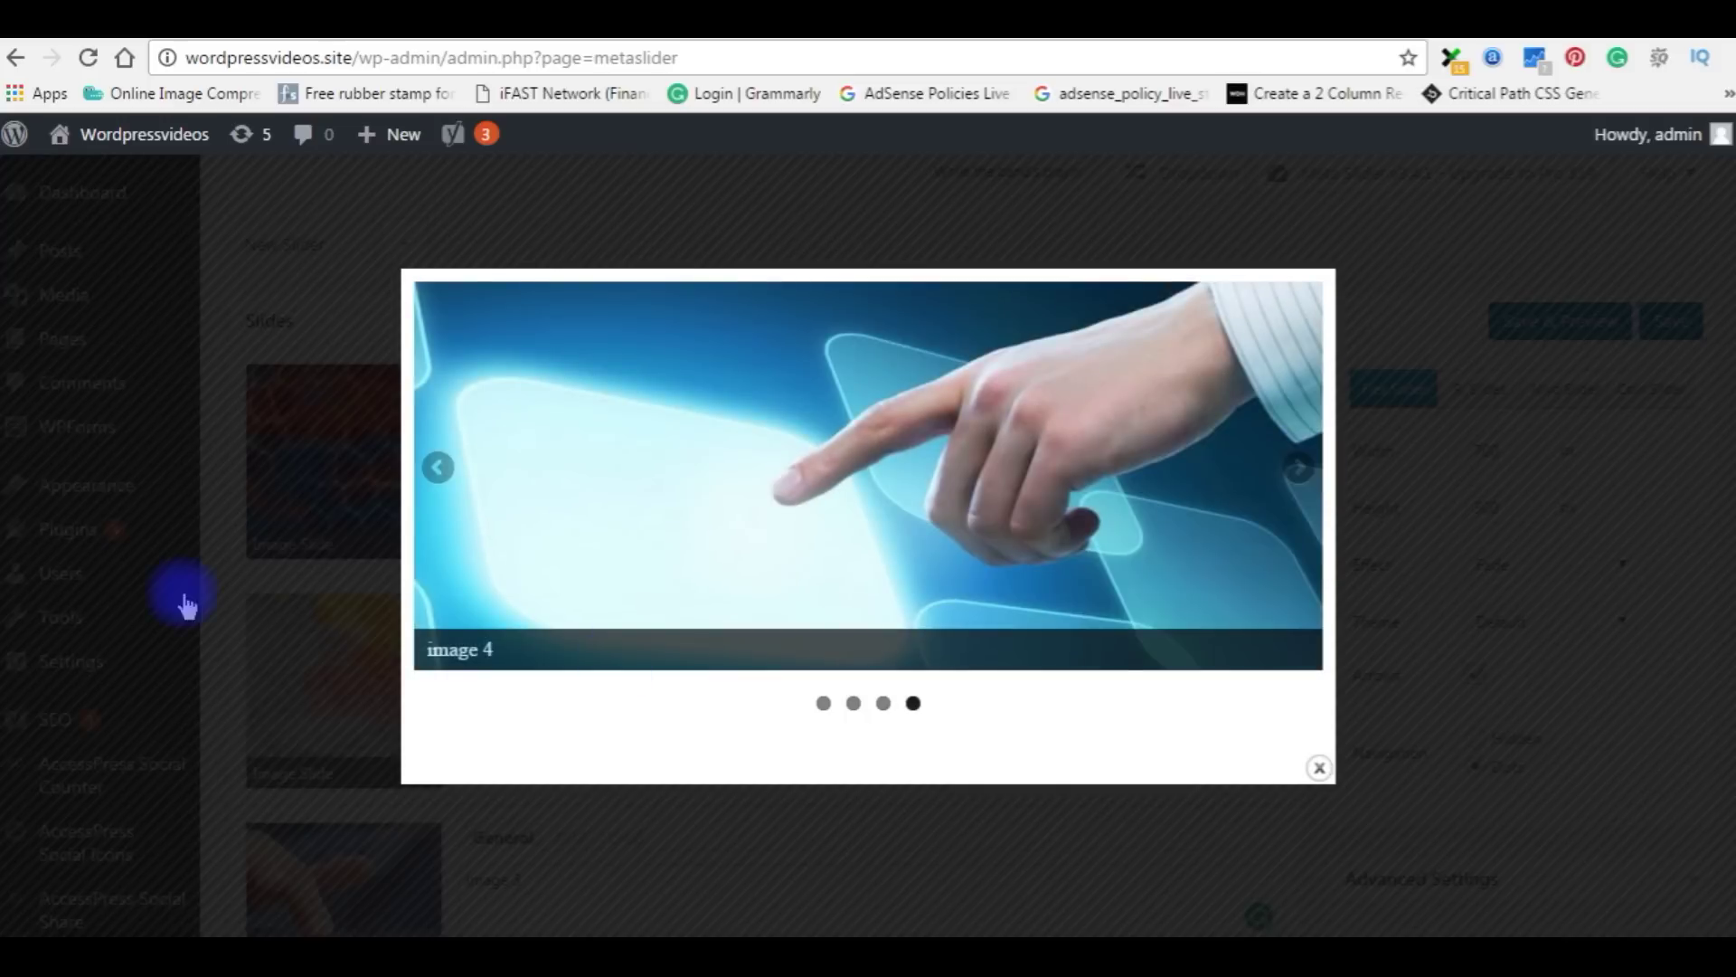
pyautogui.click(440, 470)
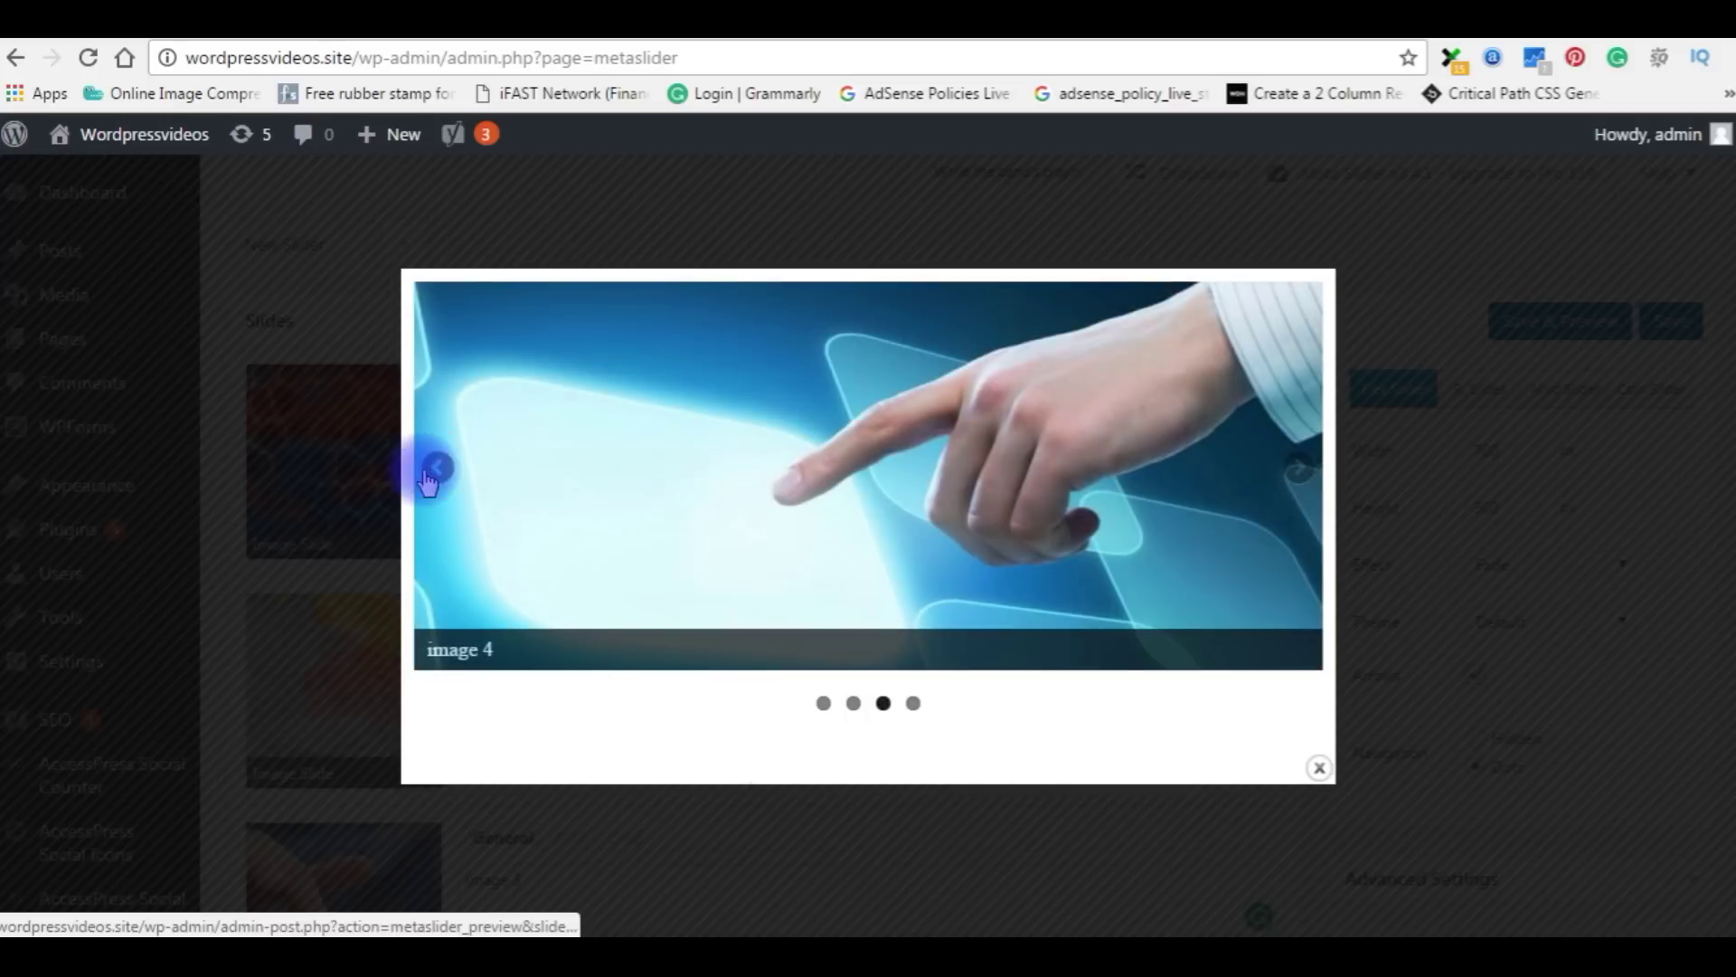
# Close the preview, copy the Template Include PHP snippet for [metaslider id=166], and go to the theme editor.
pyautogui.click(440, 470)
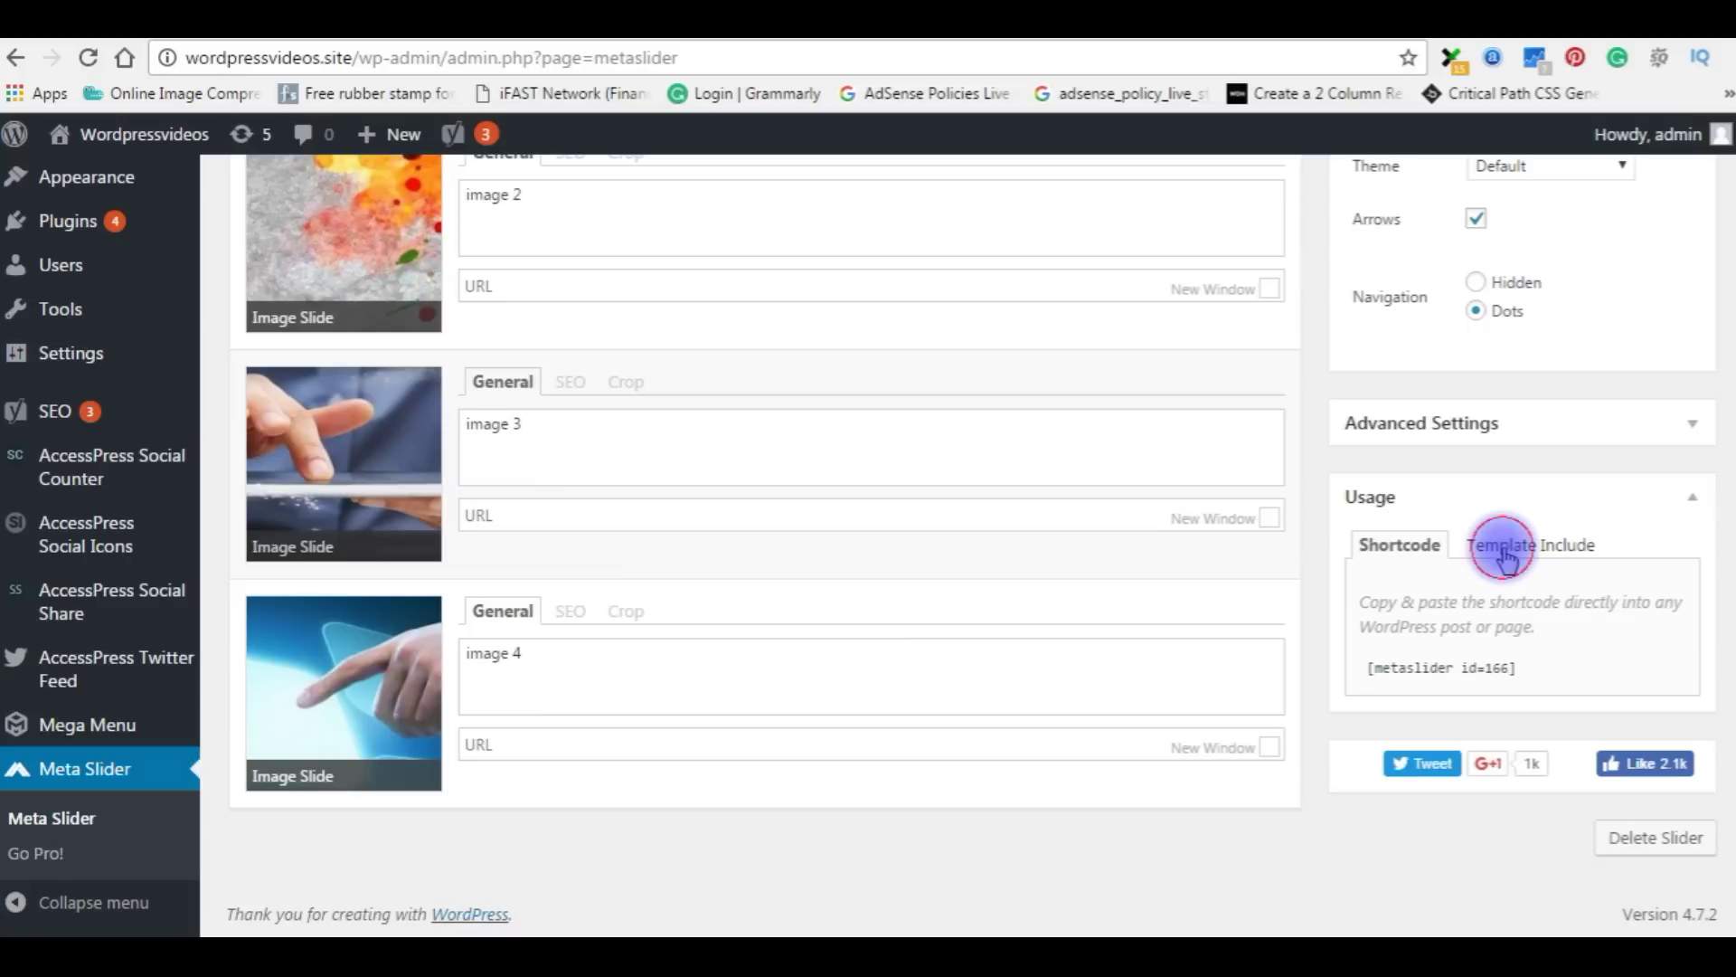
pyautogui.click(1503, 545)
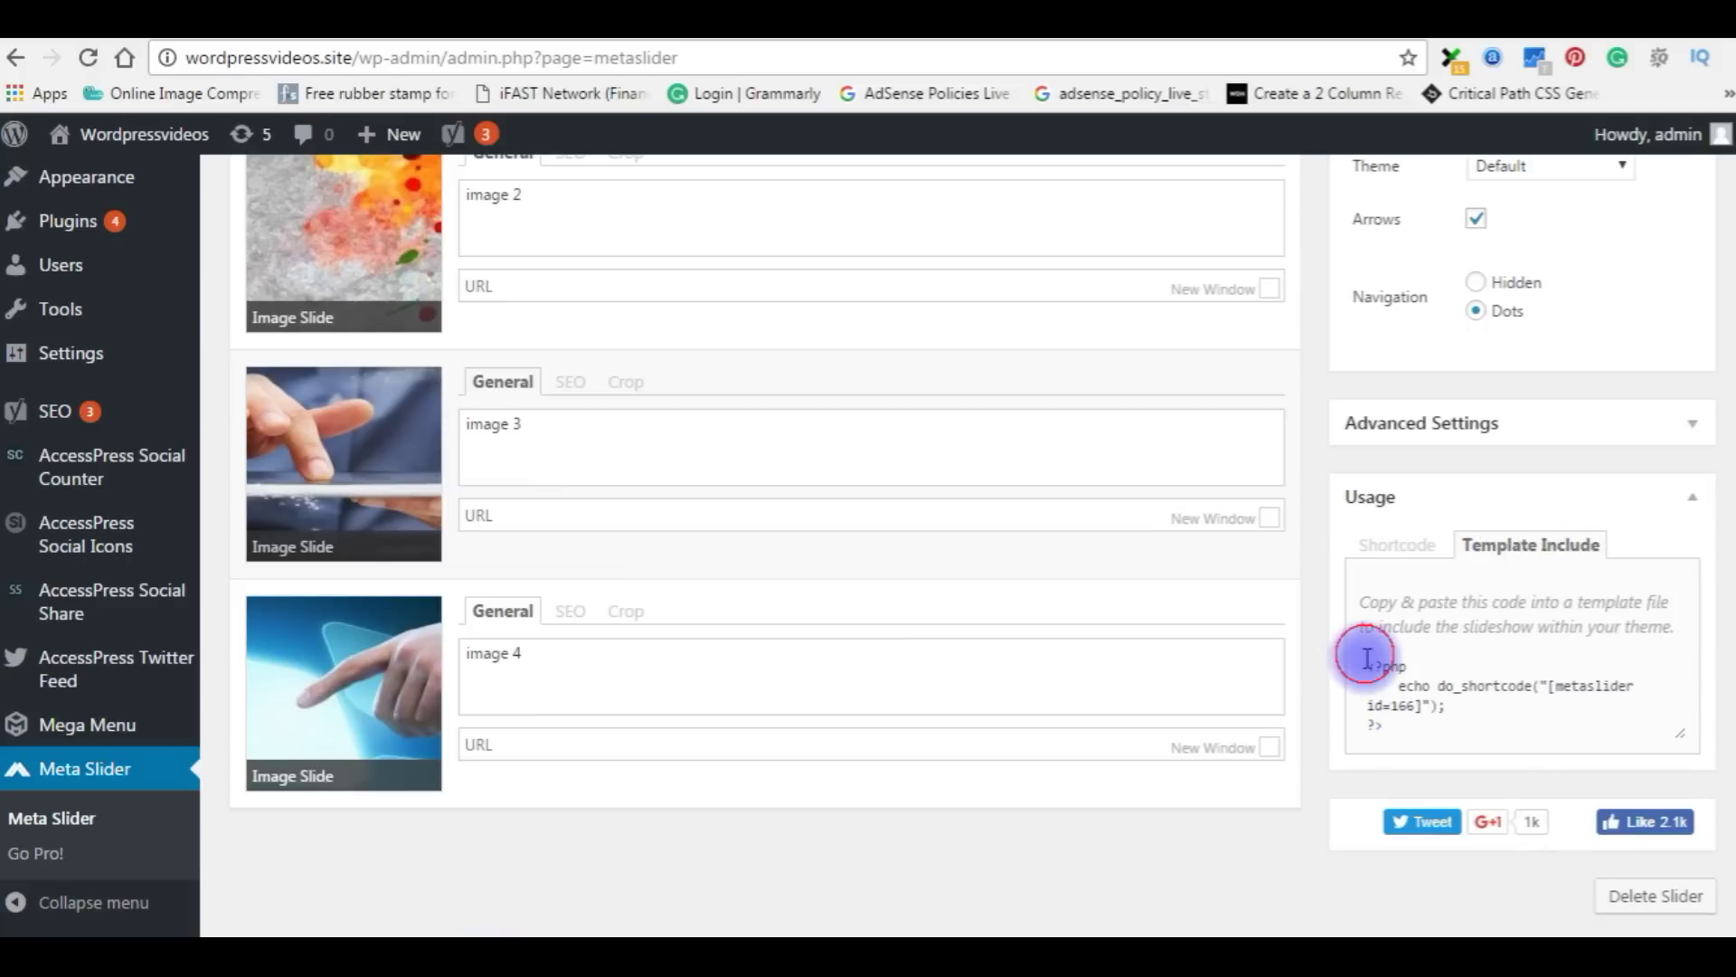
pyautogui.moveTo(1366, 659); pyautogui.dragTo(1427, 728)
pyautogui.hotkey('ctrl', 'c')
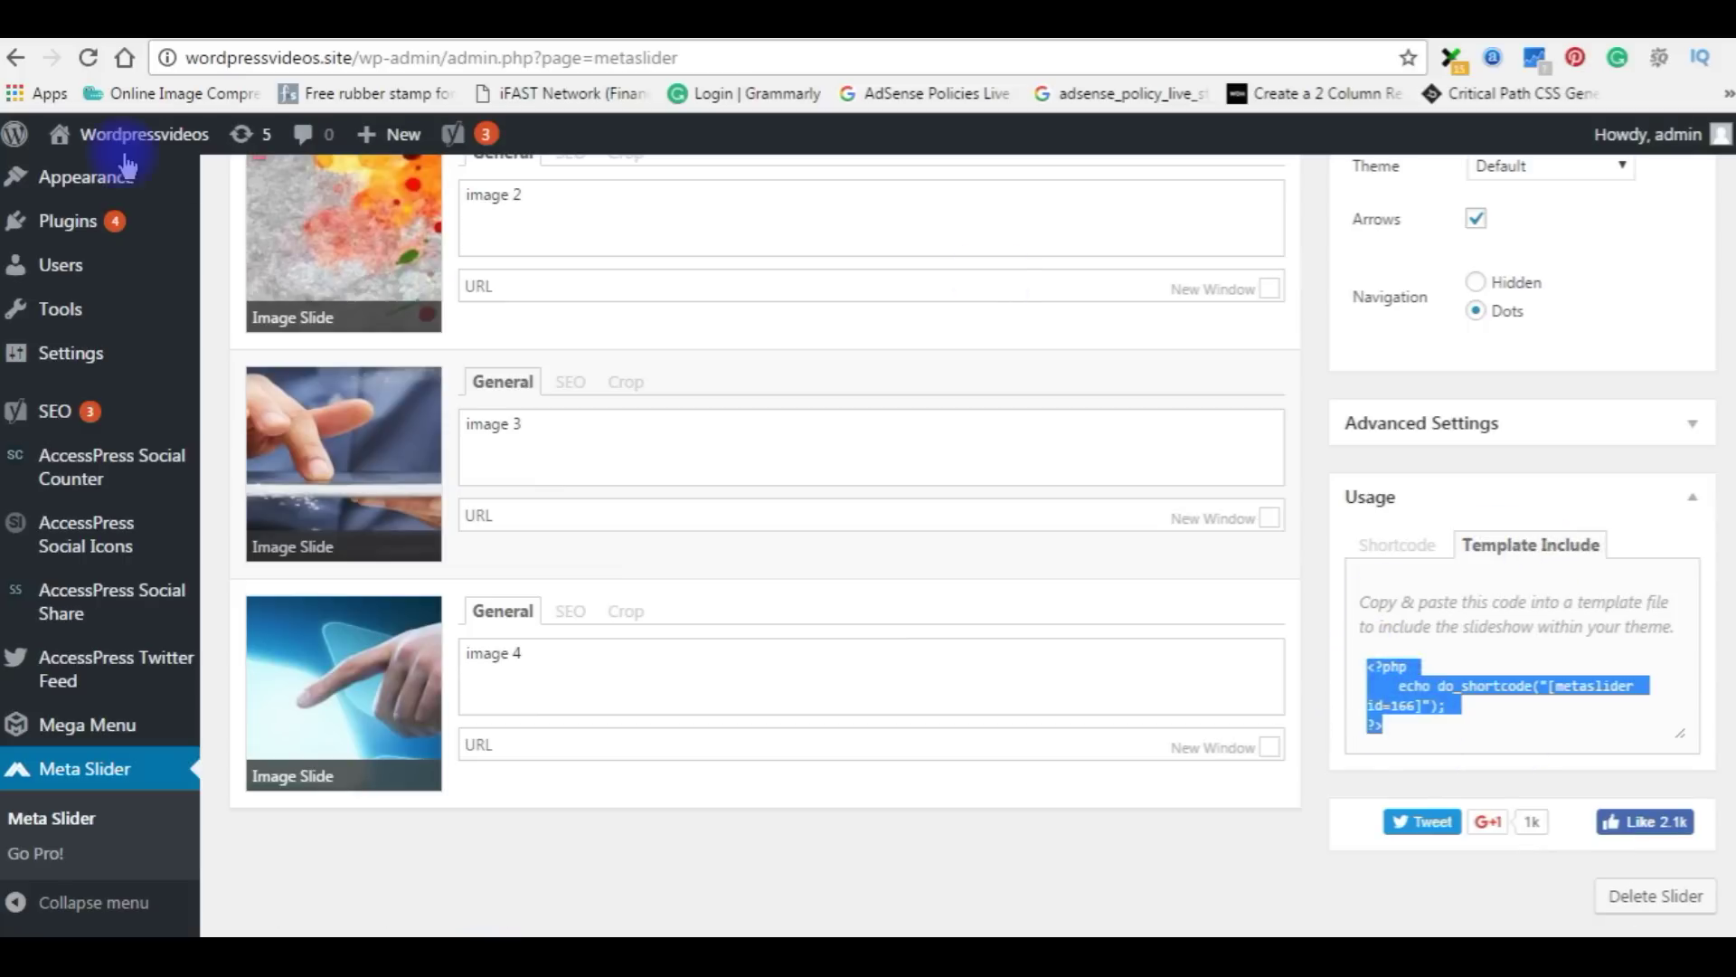
pyautogui.moveTo(176, 185)
pyautogui.click(241, 393)
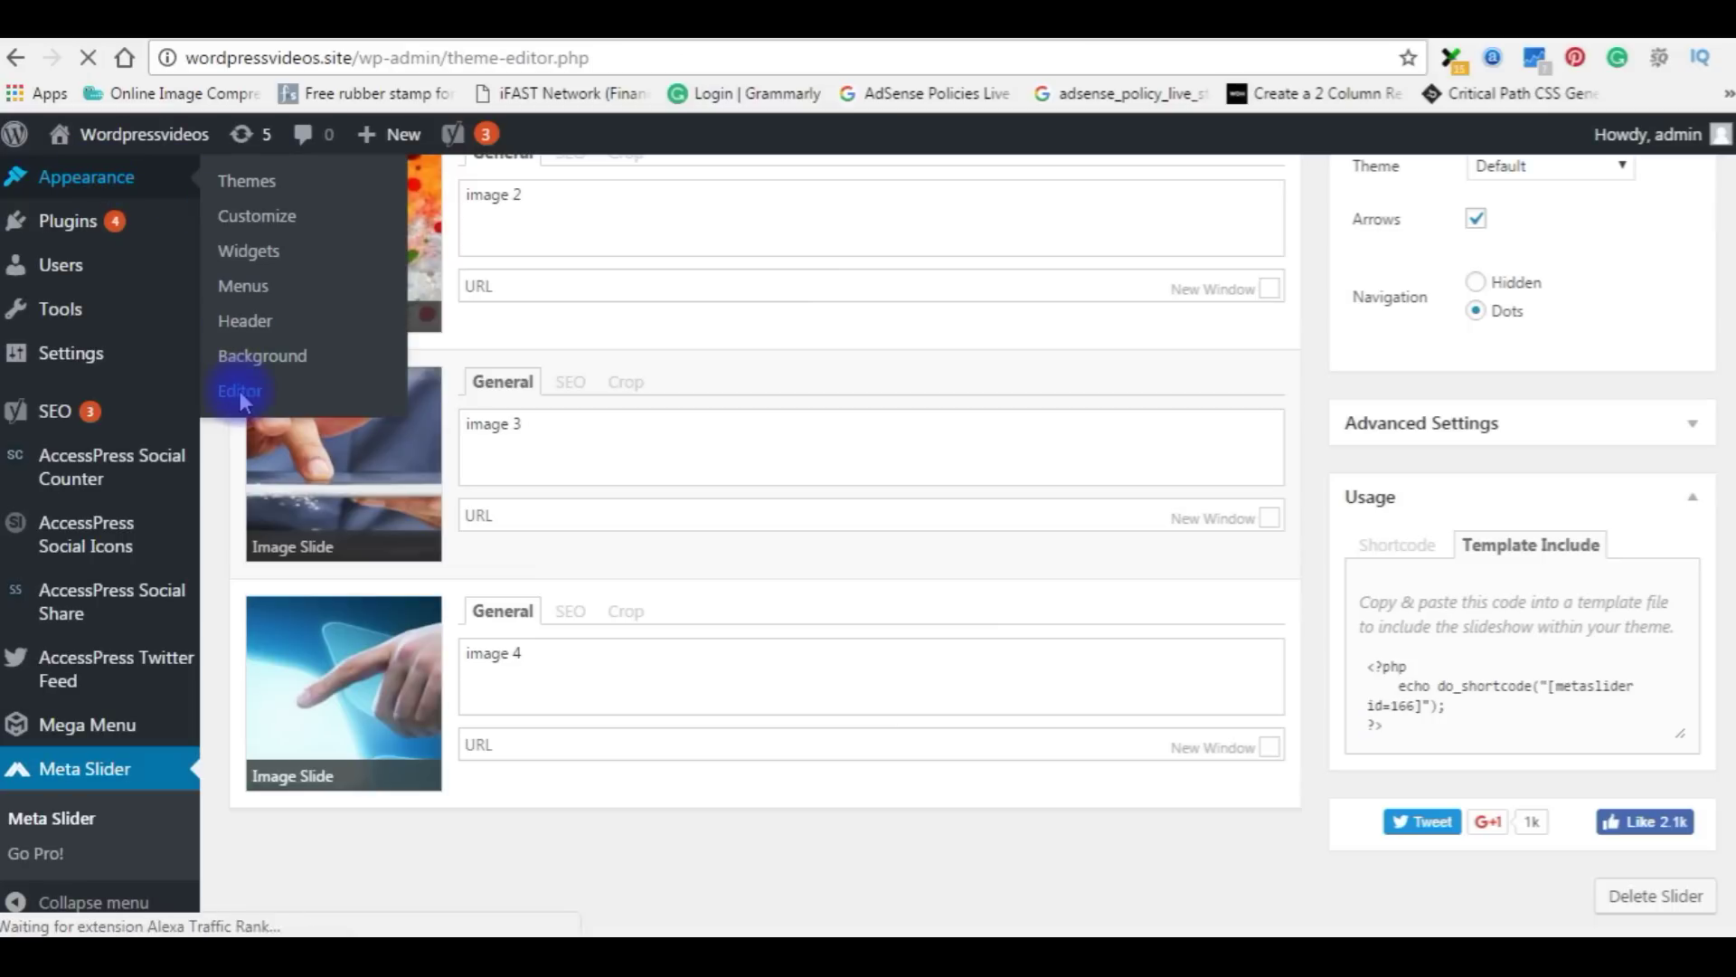
# Paste the do_shortcode slider snippet after the </nav> line in Radiate's header.php and save it.
pyautogui.scroll(-1, 1732, 486)
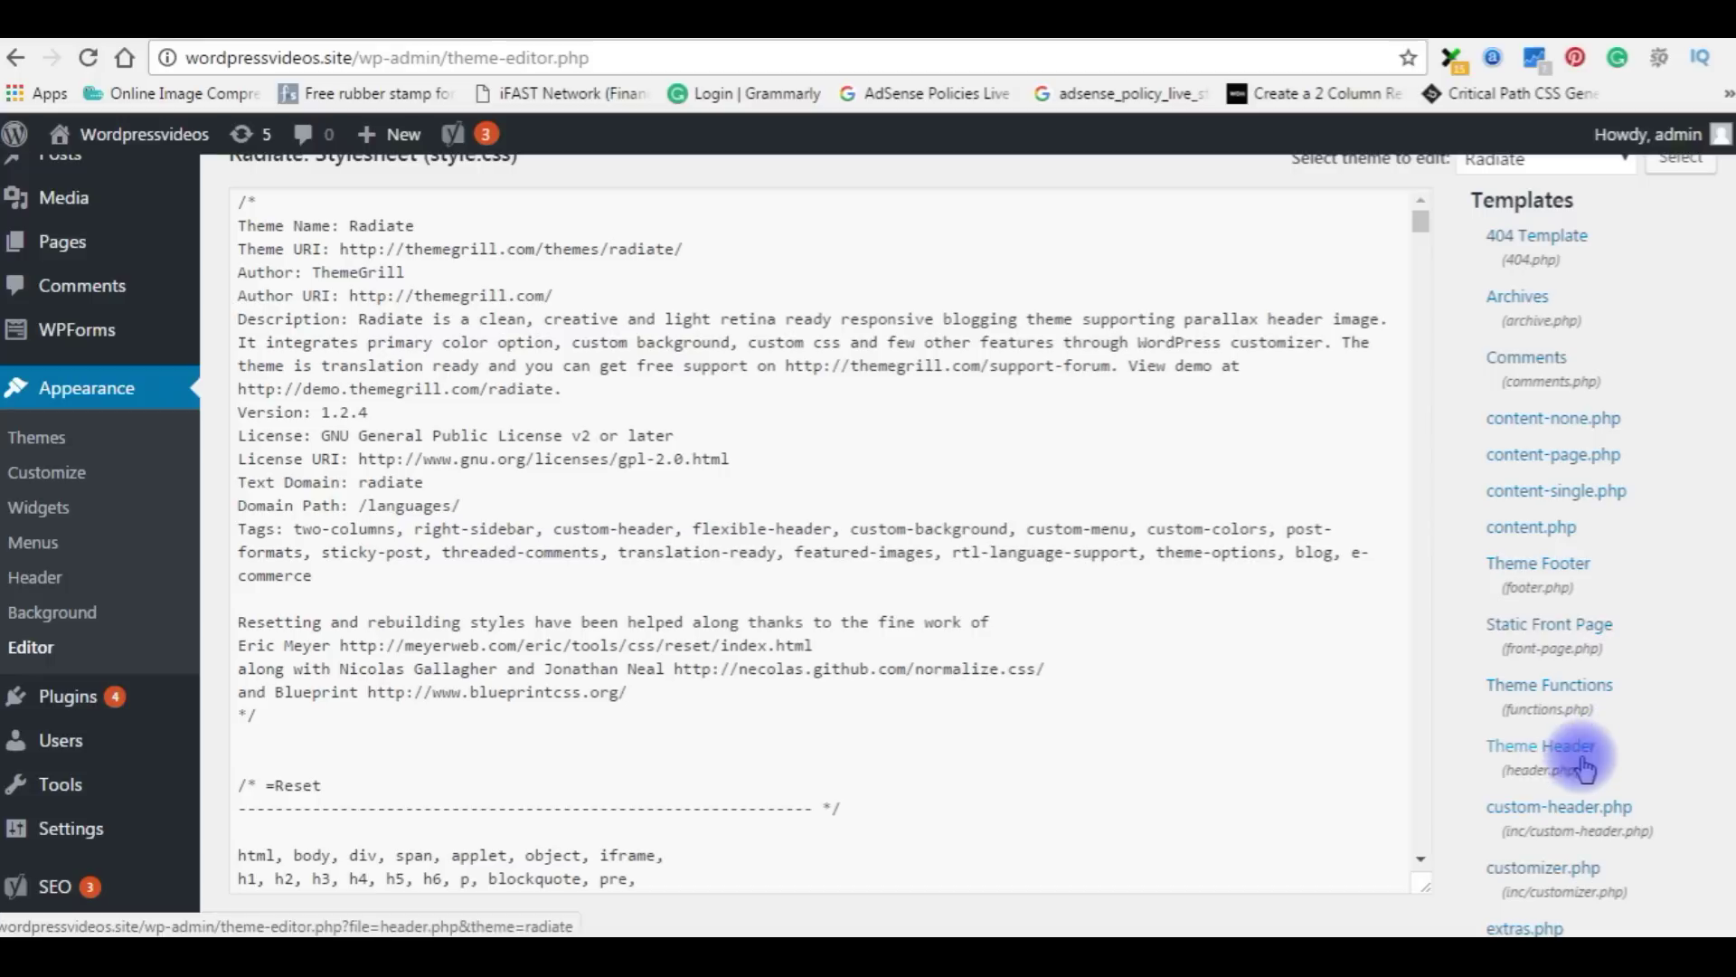
pyautogui.click(1537, 770)
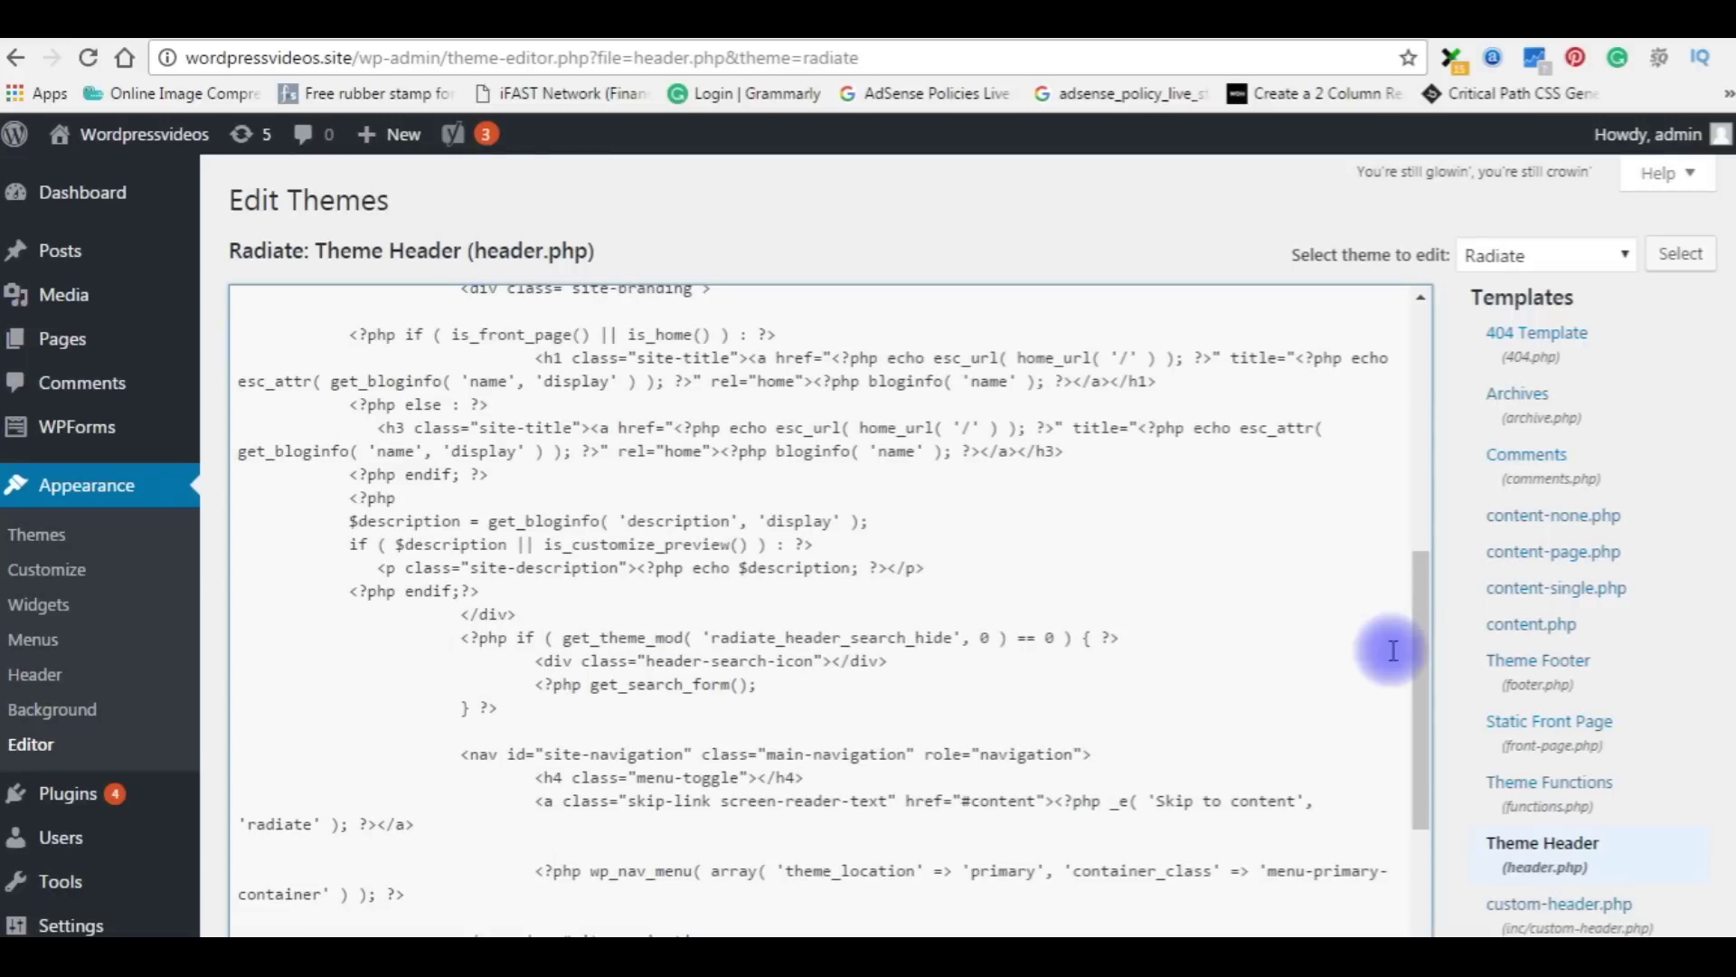
pyautogui.moveTo(1424, 669); pyautogui.dragTo(1433, 790)
pyautogui.click(401, 678)
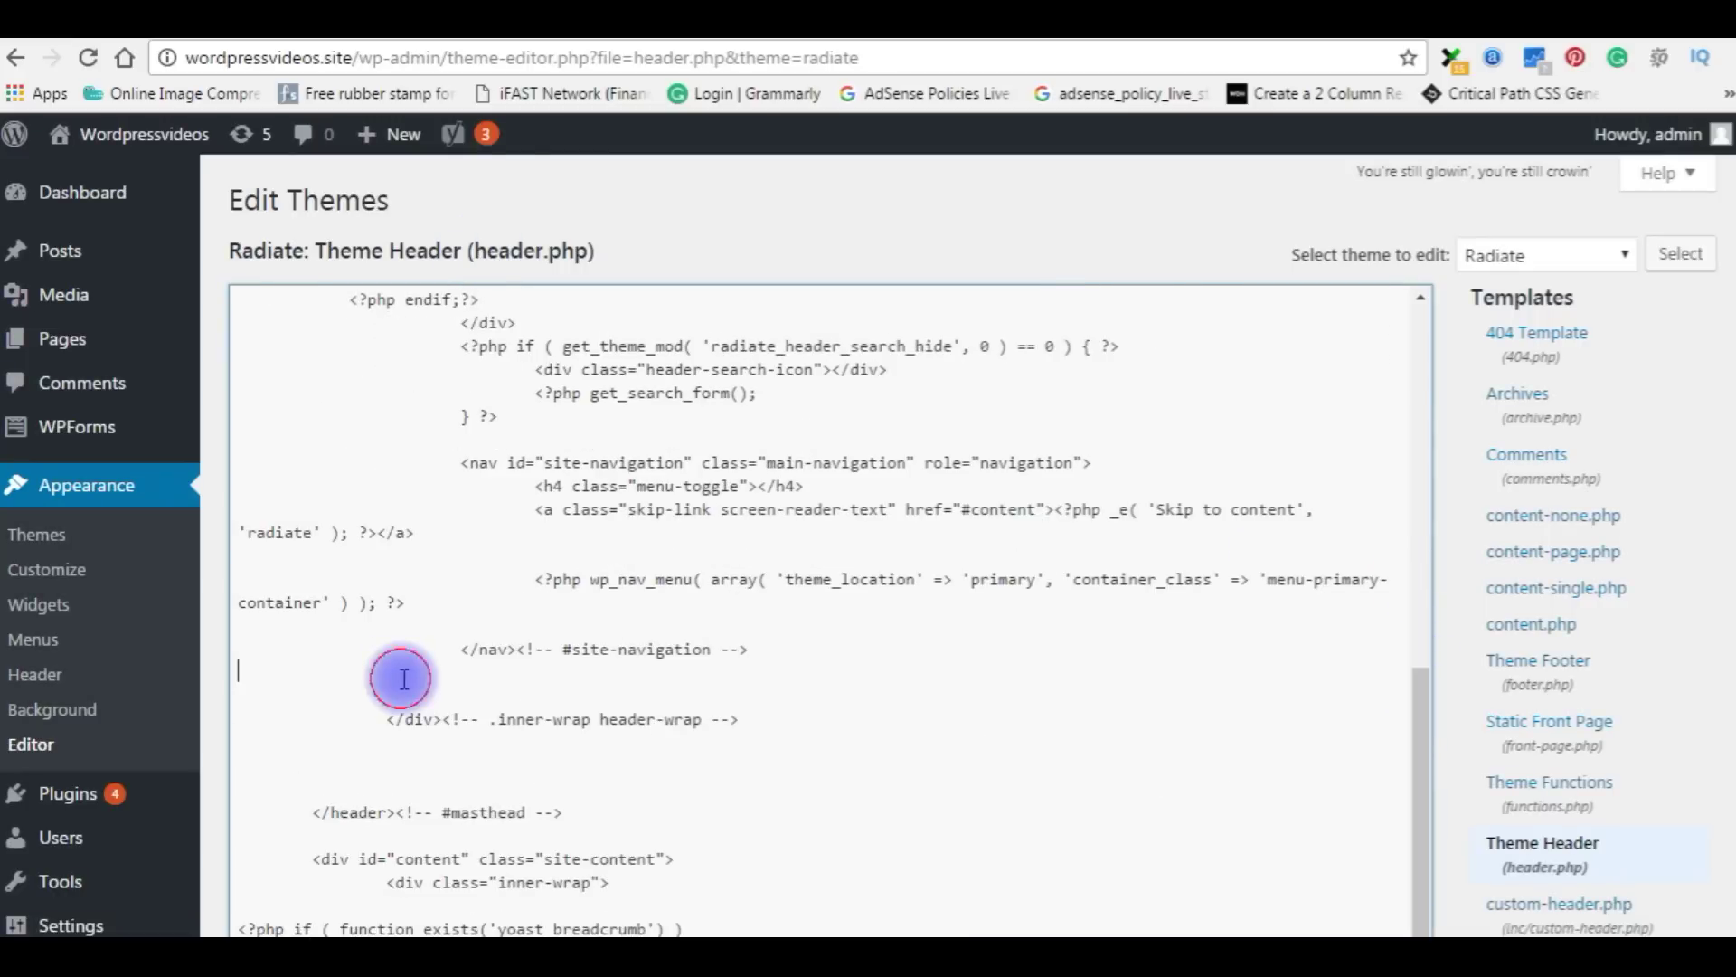
pyautogui.hotkey('ctrl', 'v')
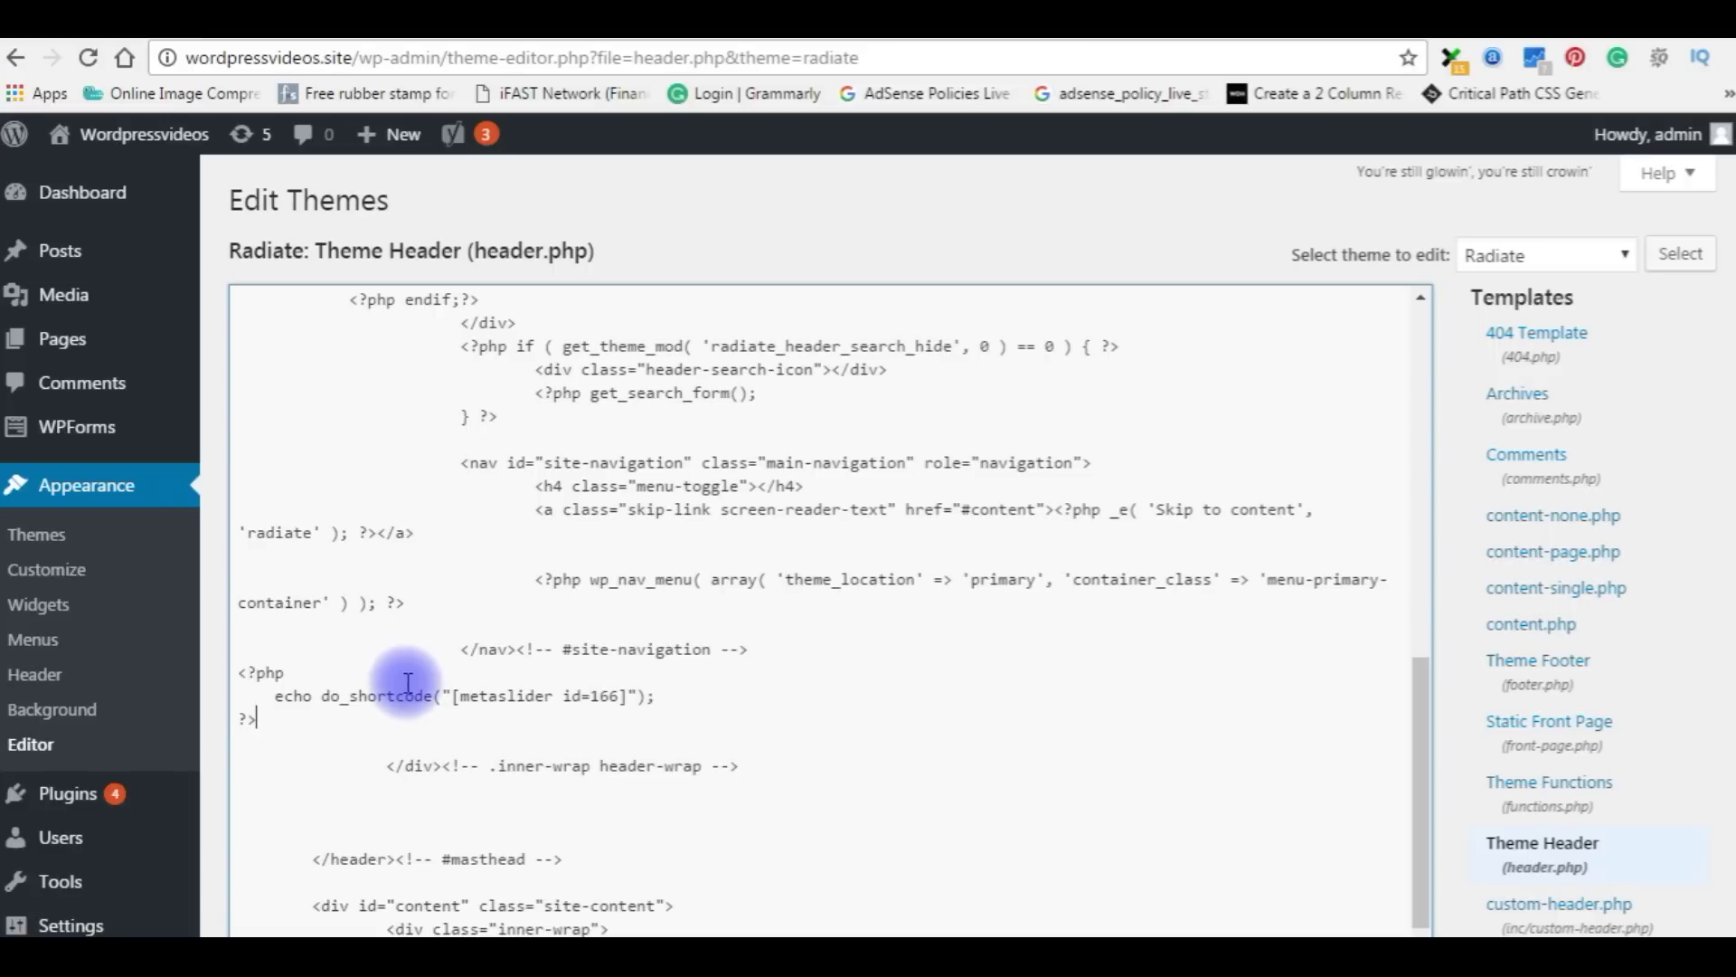
pyautogui.scroll(-1, 877, 689)
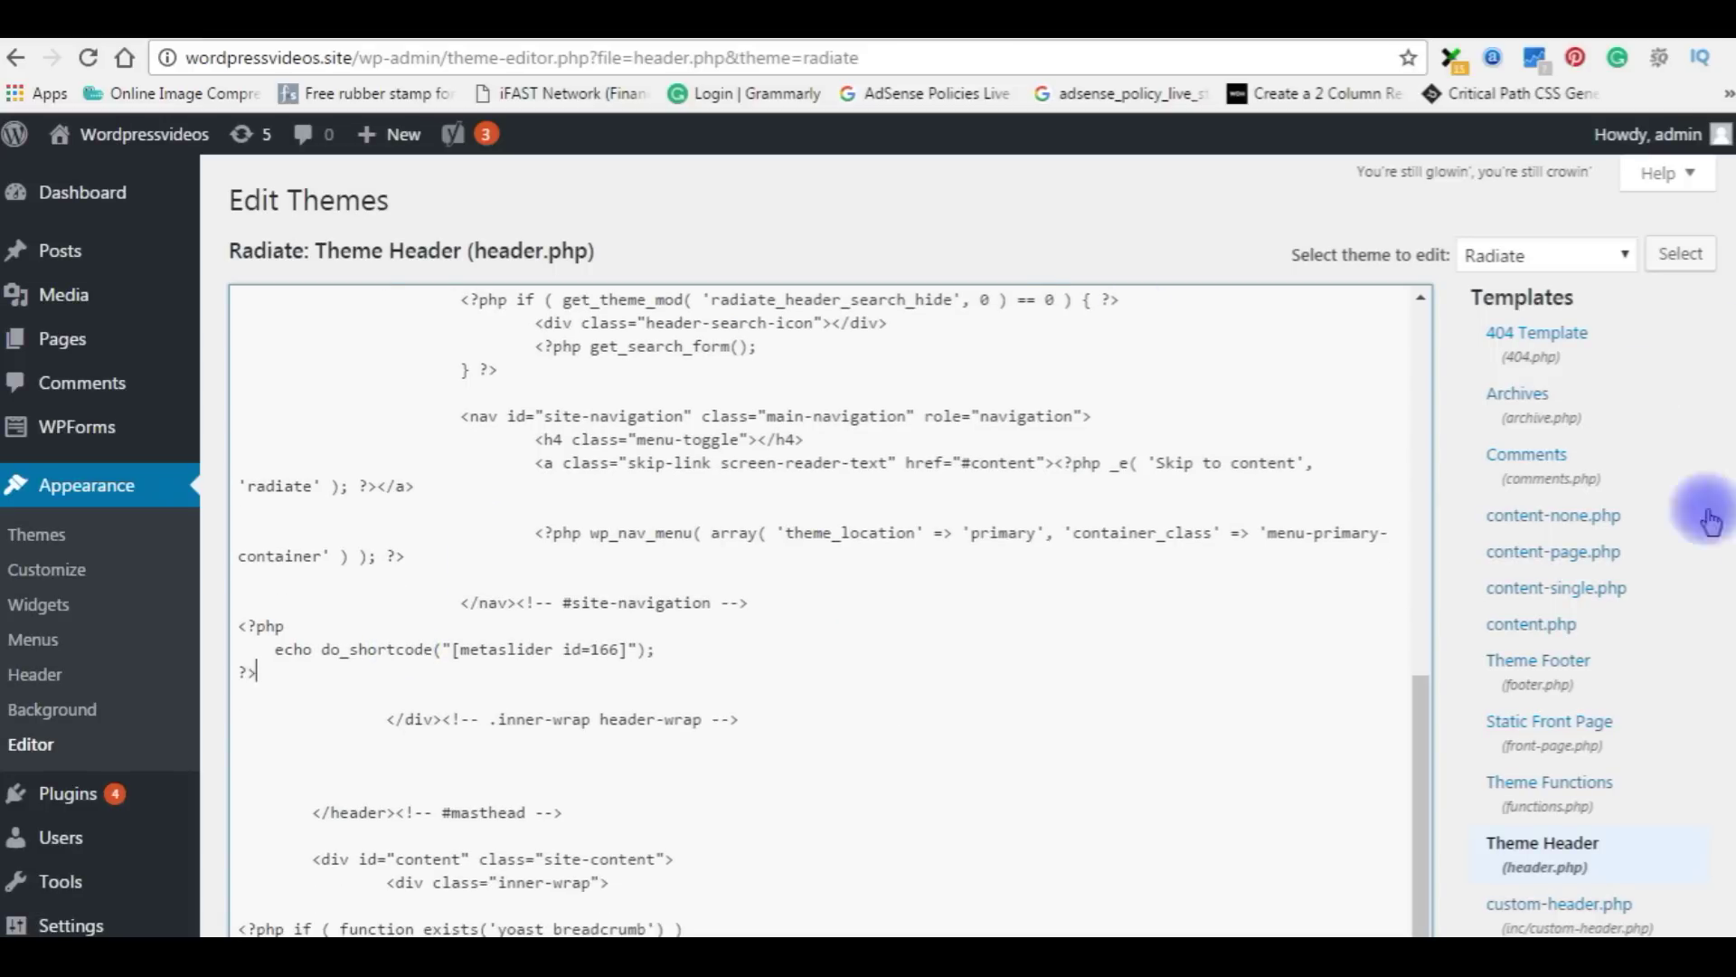
pyautogui.scroll(-4, 1709, 521)
pyautogui.click(272, 767)
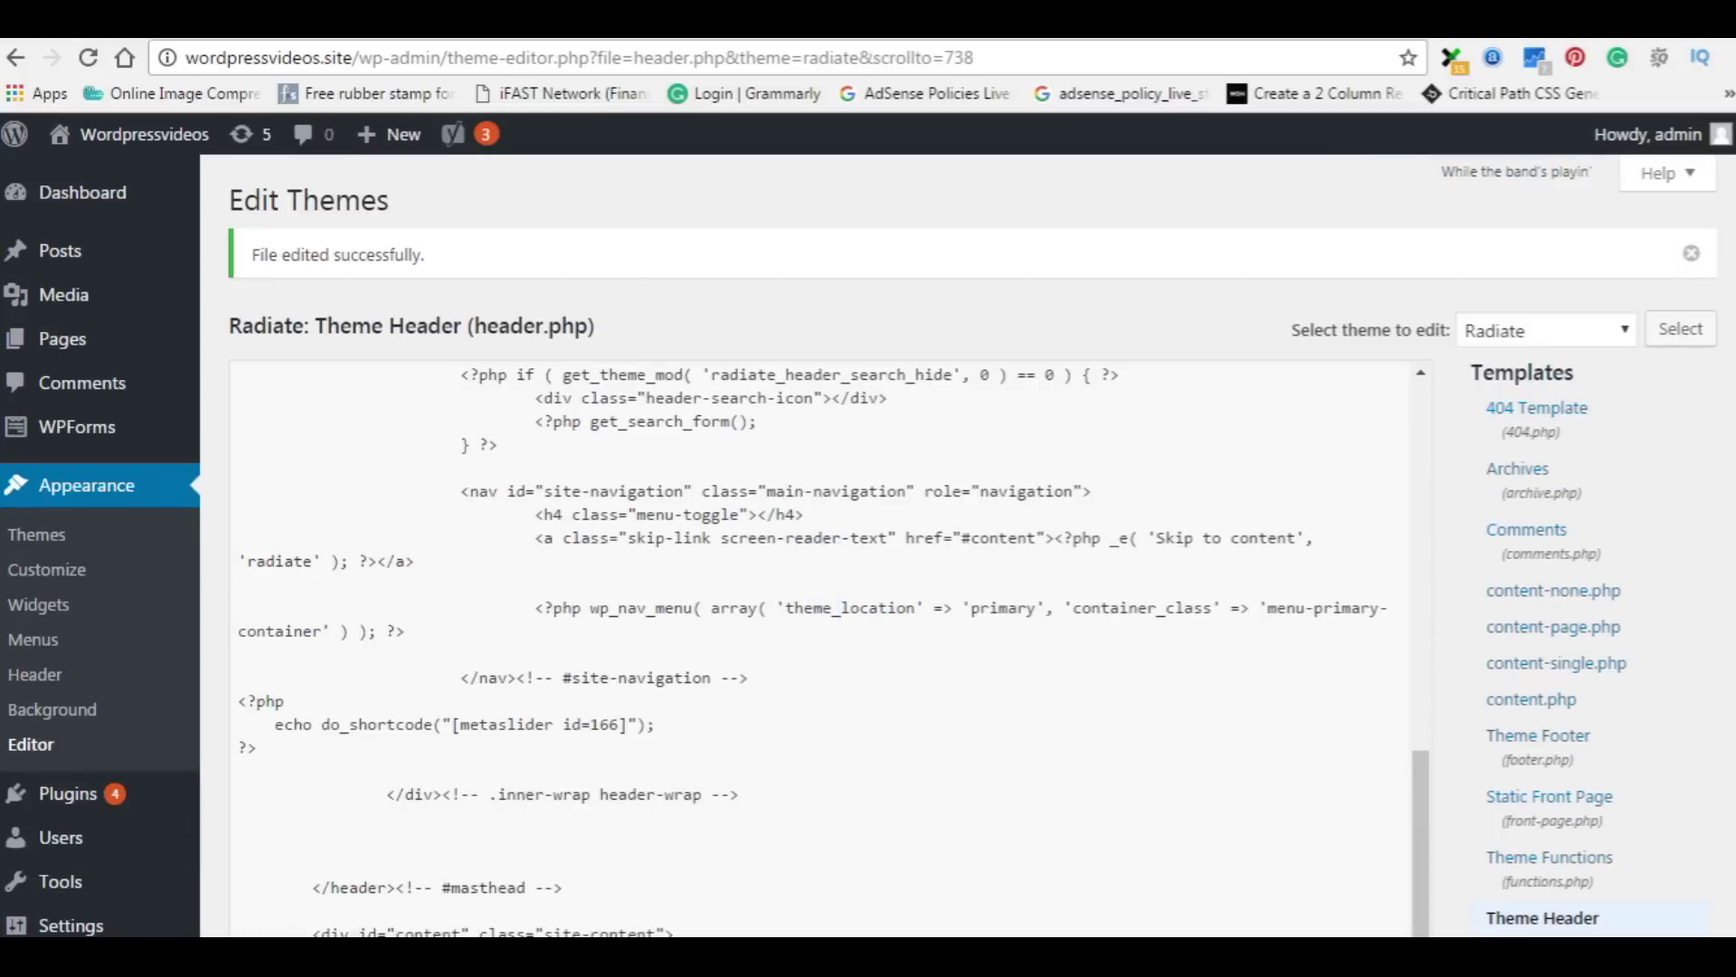
pyautogui.click(121, 136)
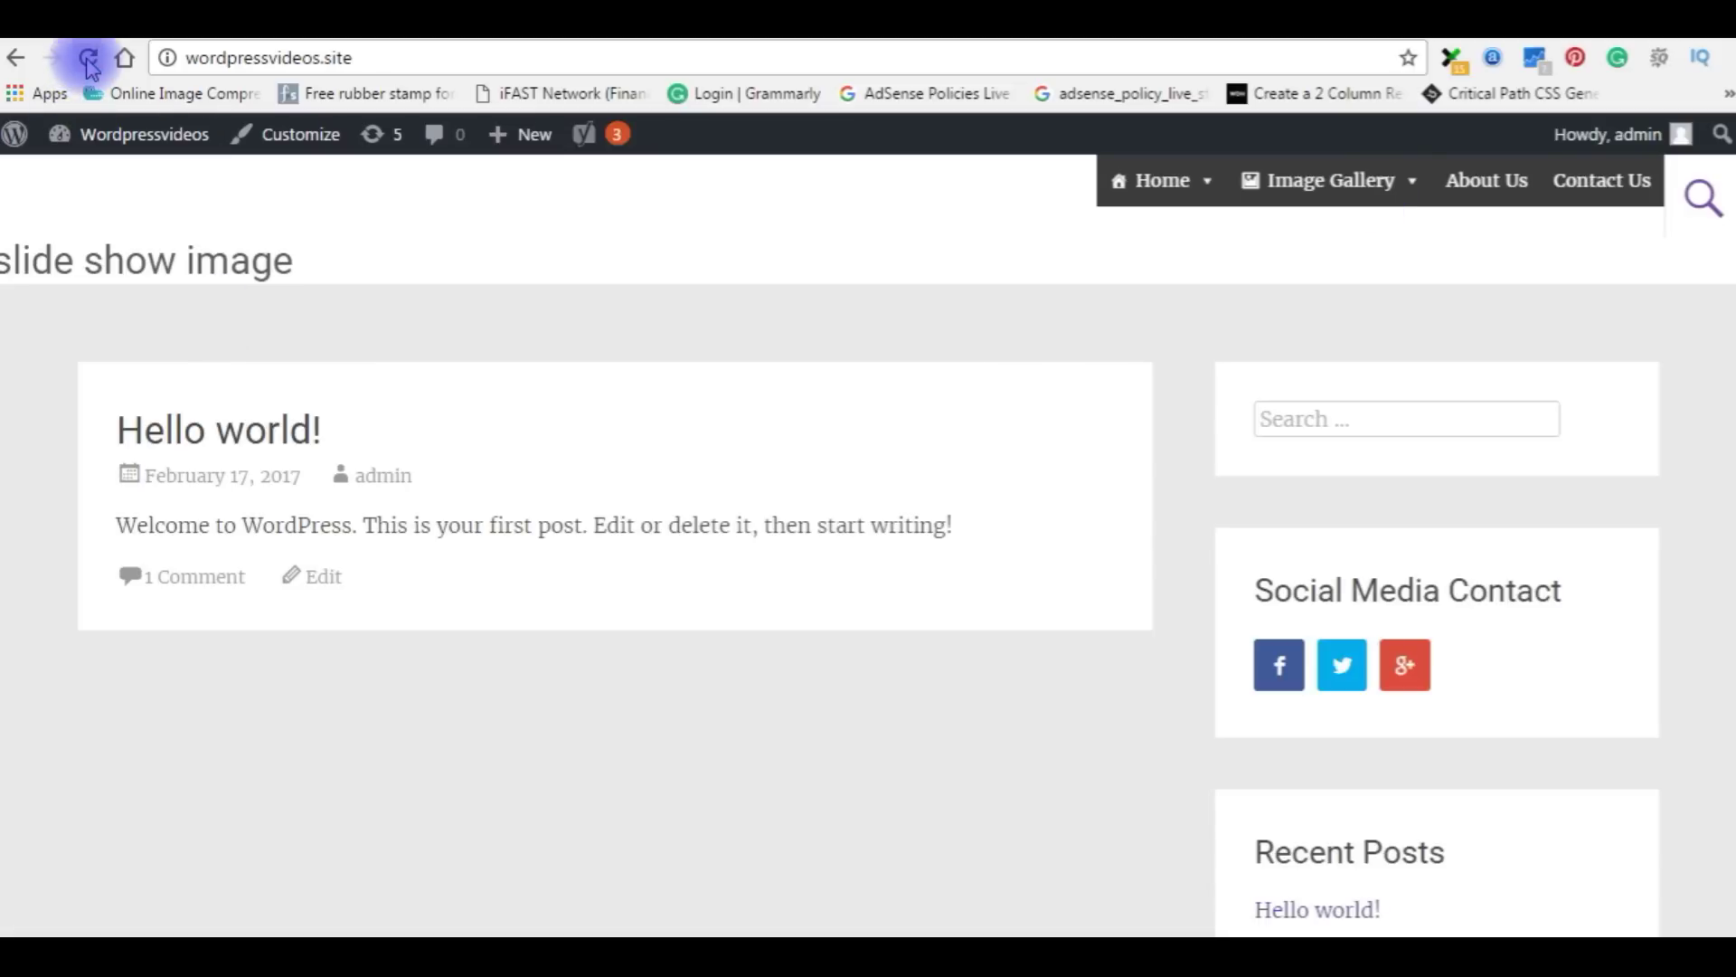
pyautogui.click(87, 60)
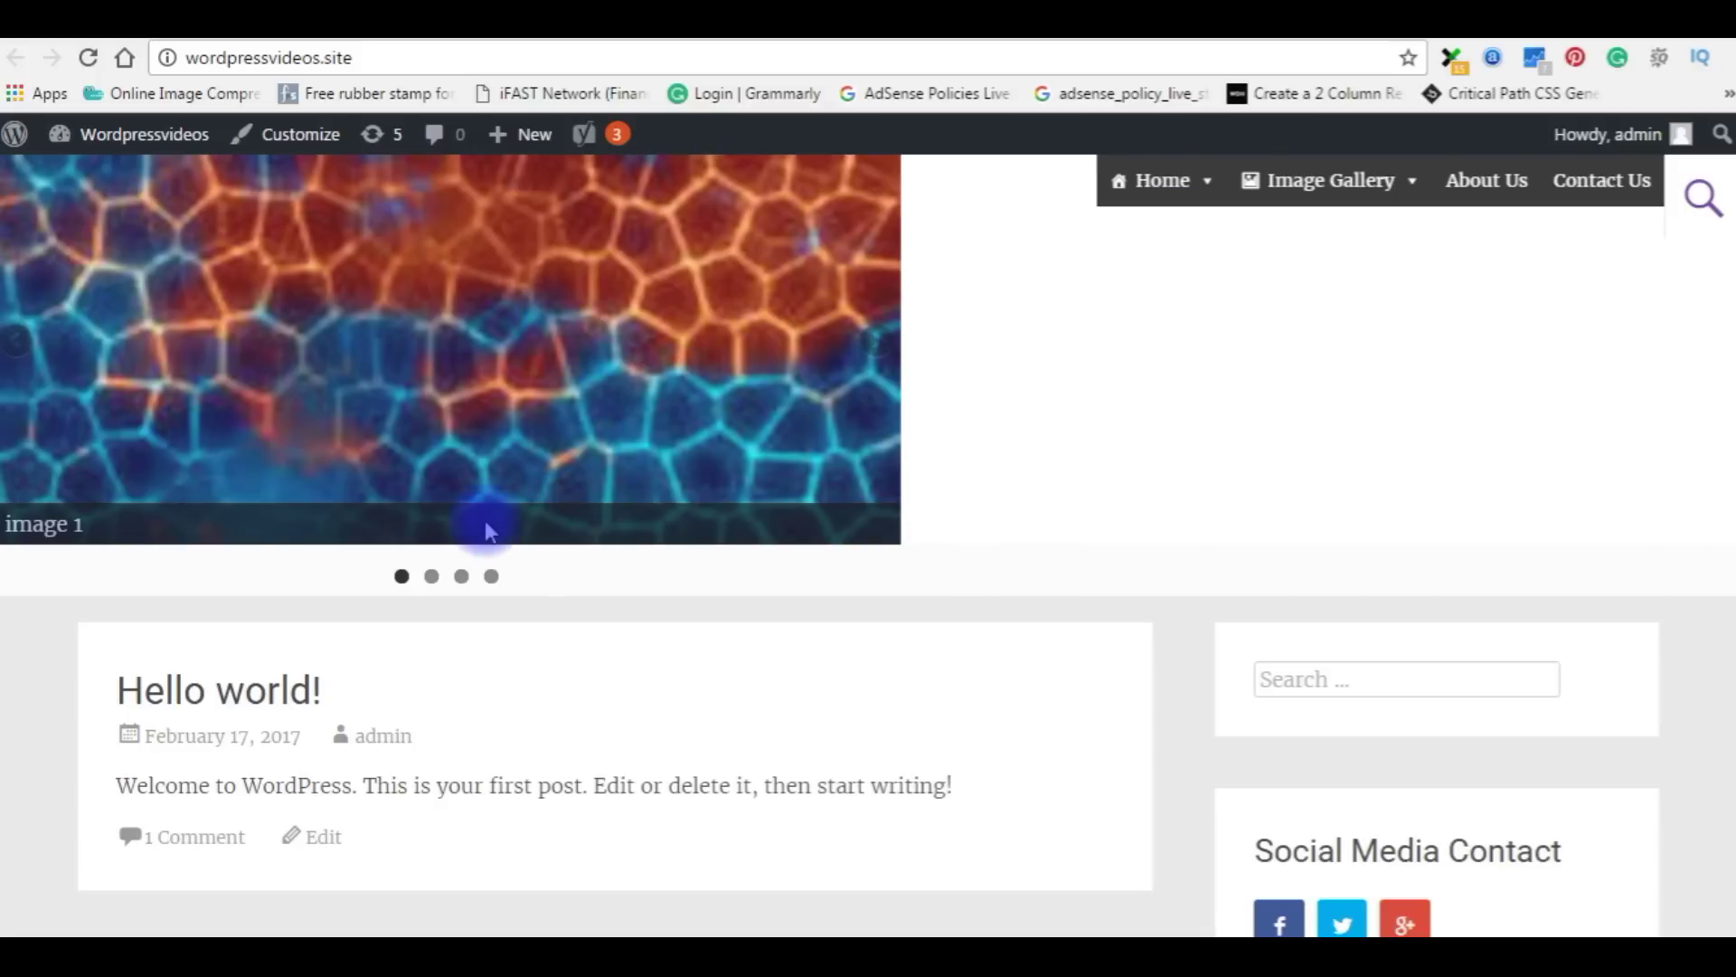
pyautogui.click(556, 43)
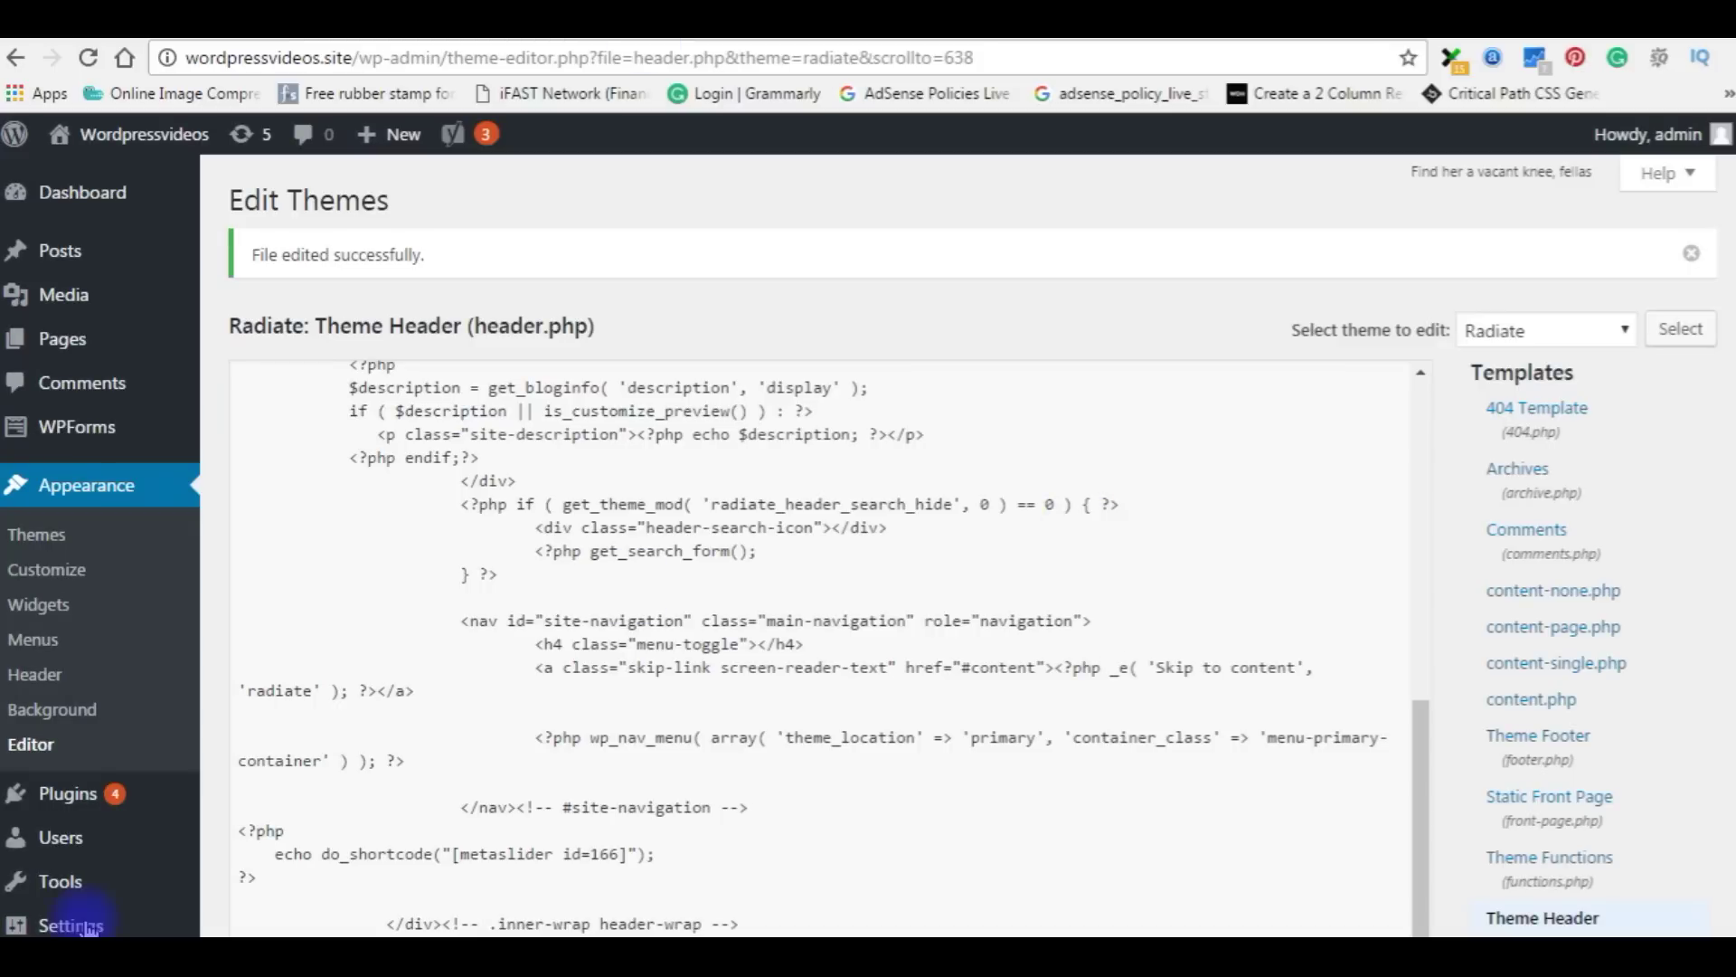
# Change the Meta Slider slideshow width from 700 to 1700 px and save.
pyautogui.scroll(-10, 163, 572)
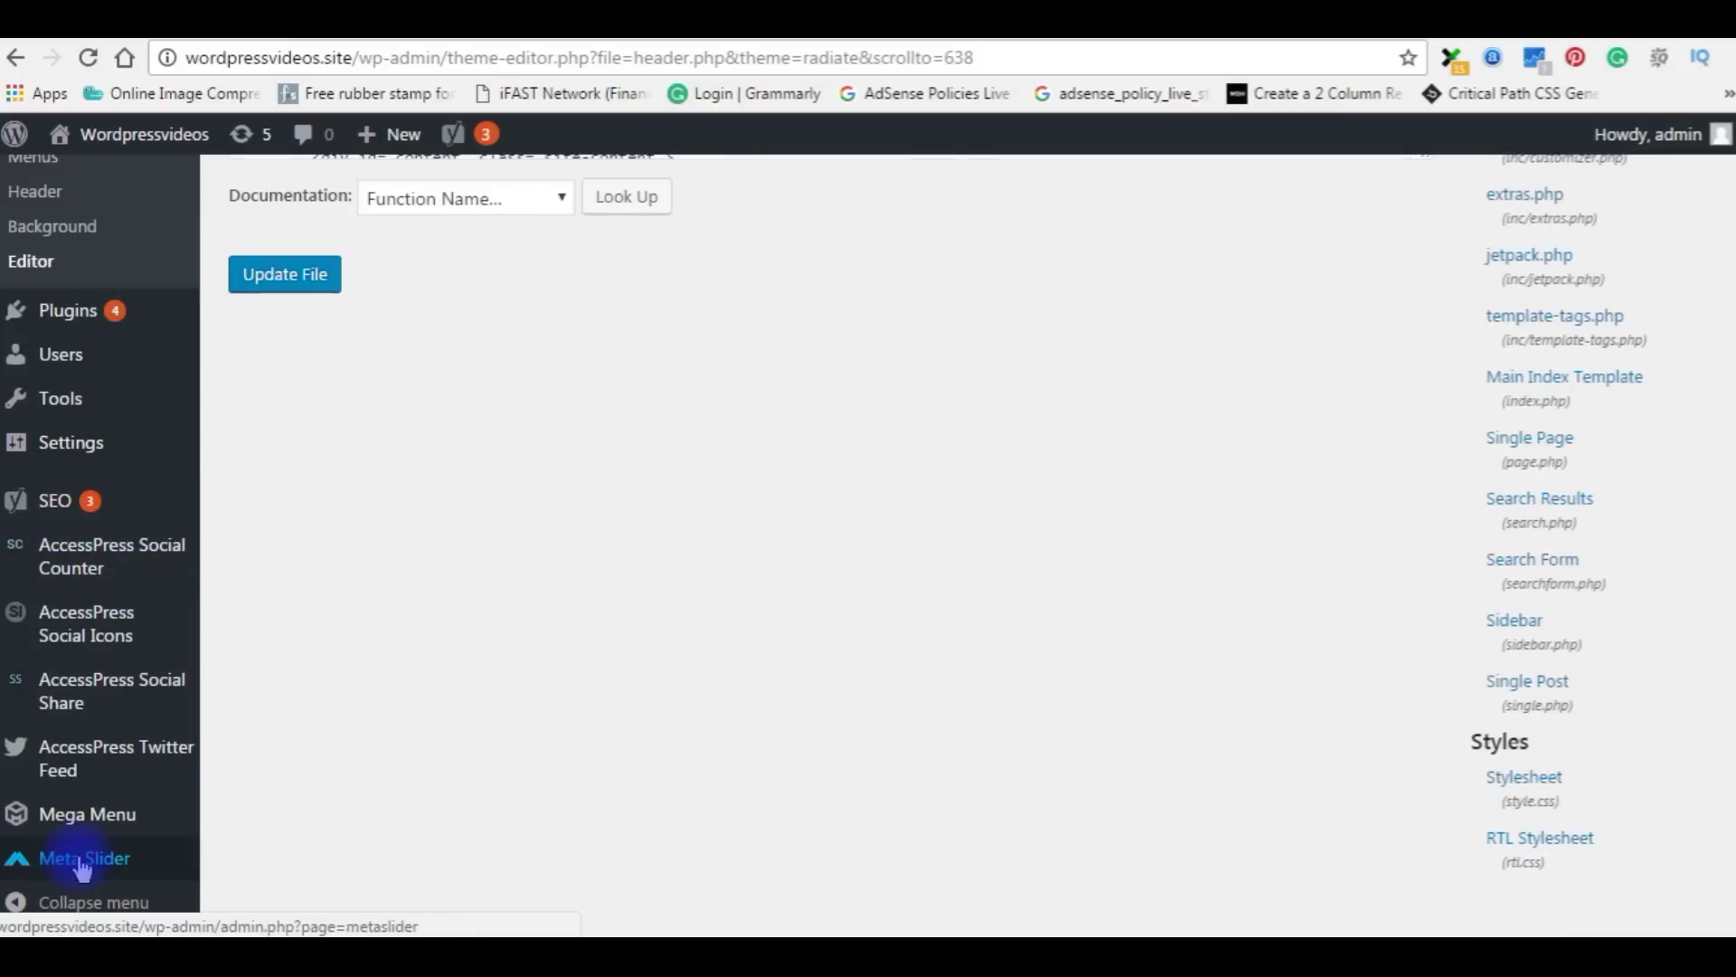
pyautogui.moveTo(83, 866)
pyautogui.click(284, 805)
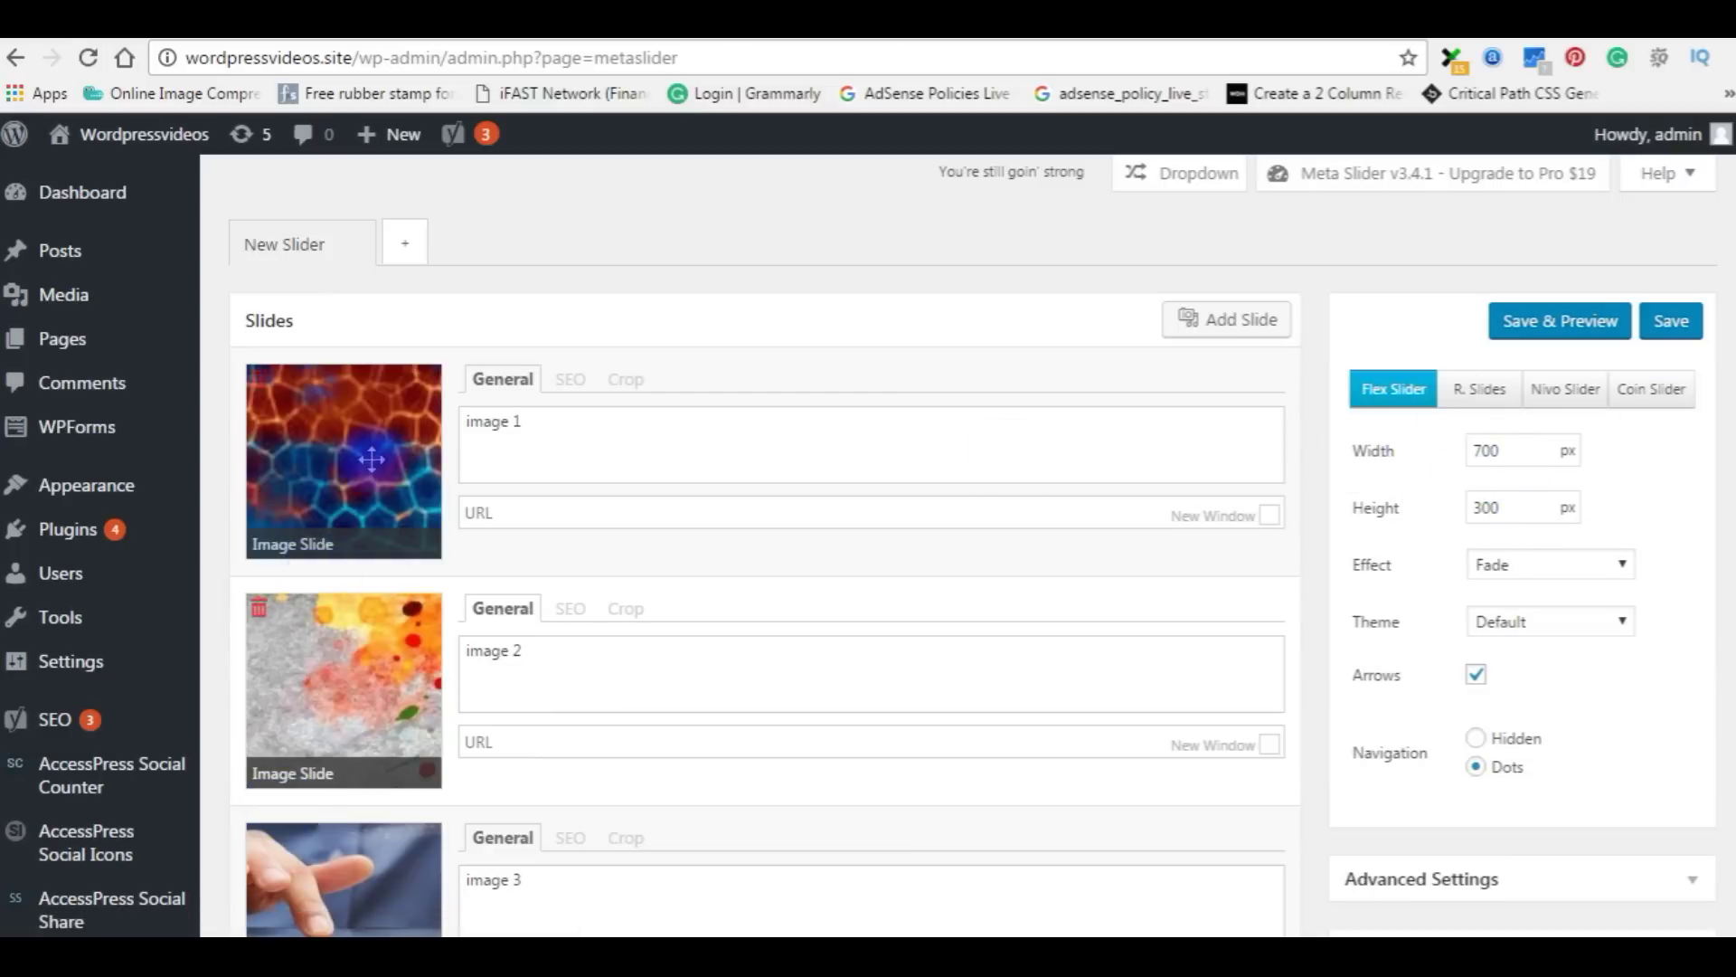
pyautogui.doubleClick(1472, 449)
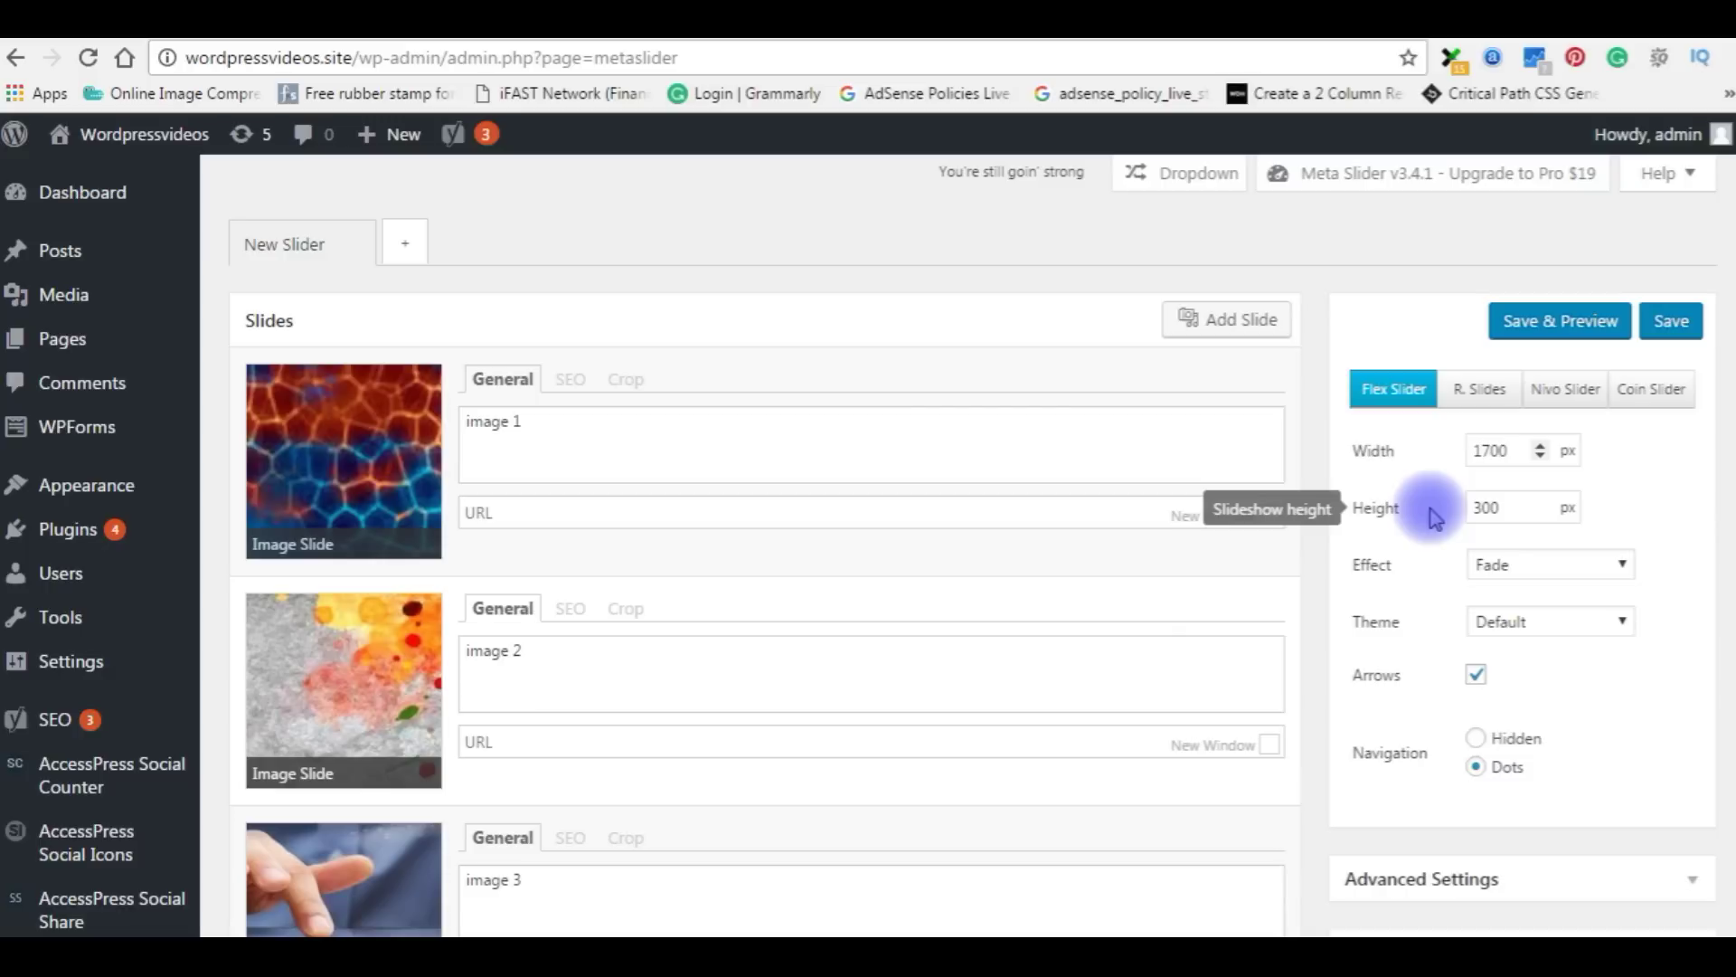
pyautogui.click(1671, 321)
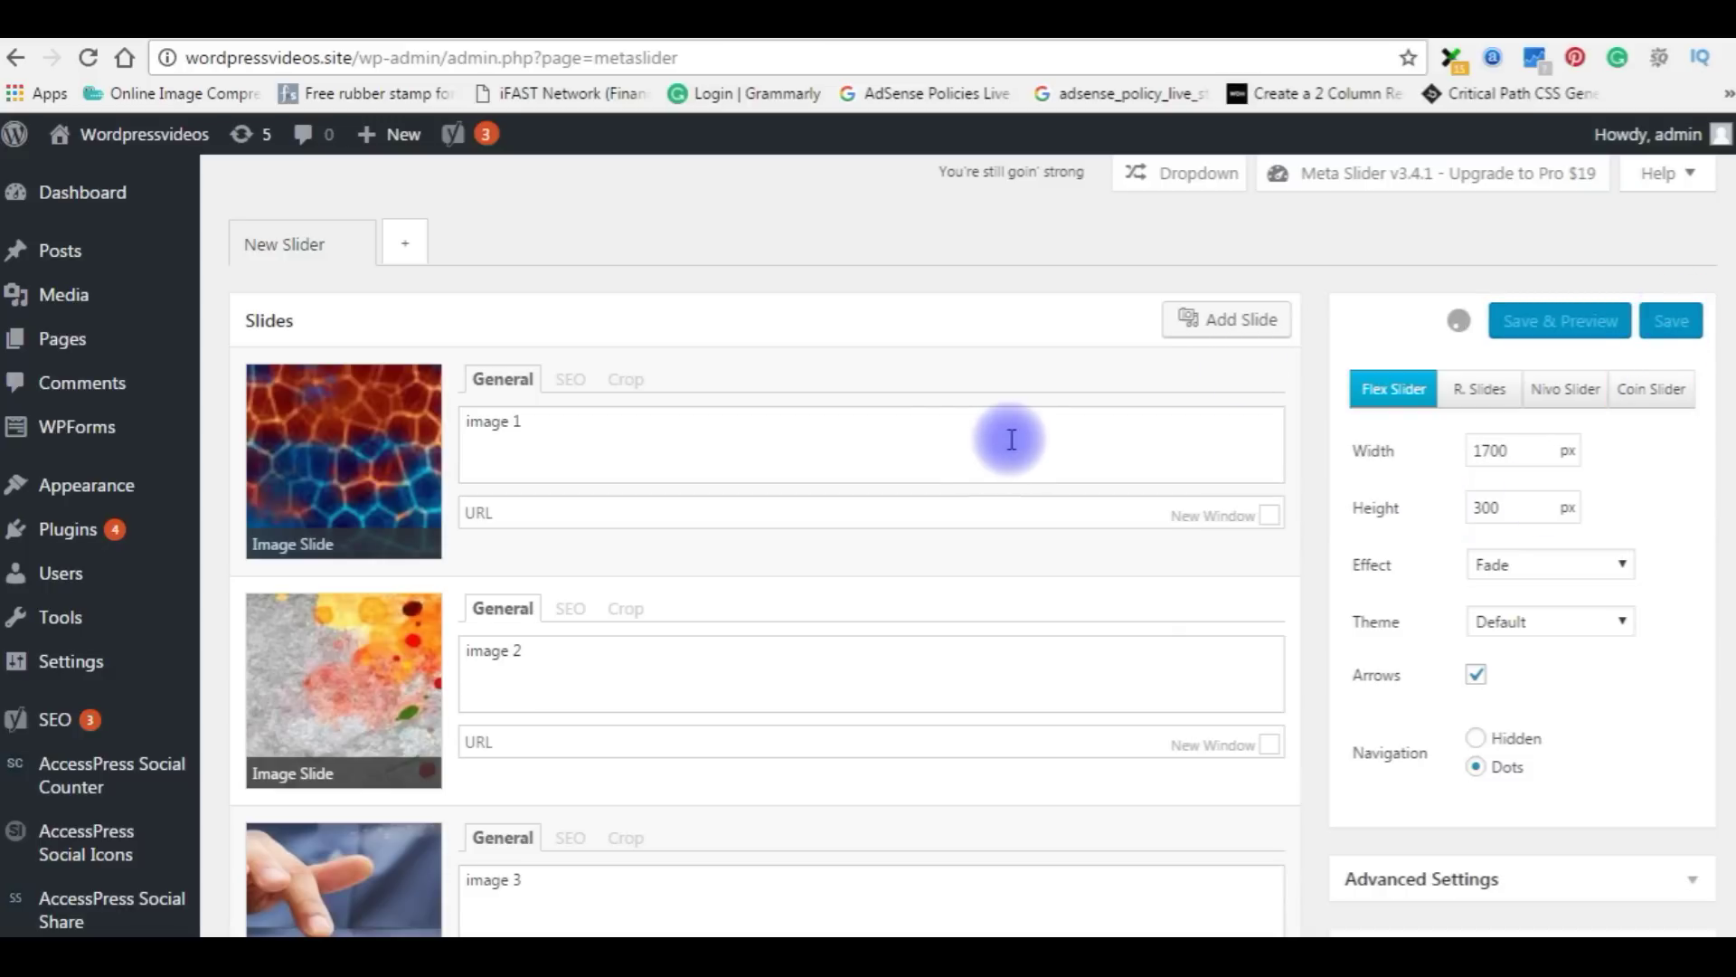
pyautogui.moveTo(118, 496)
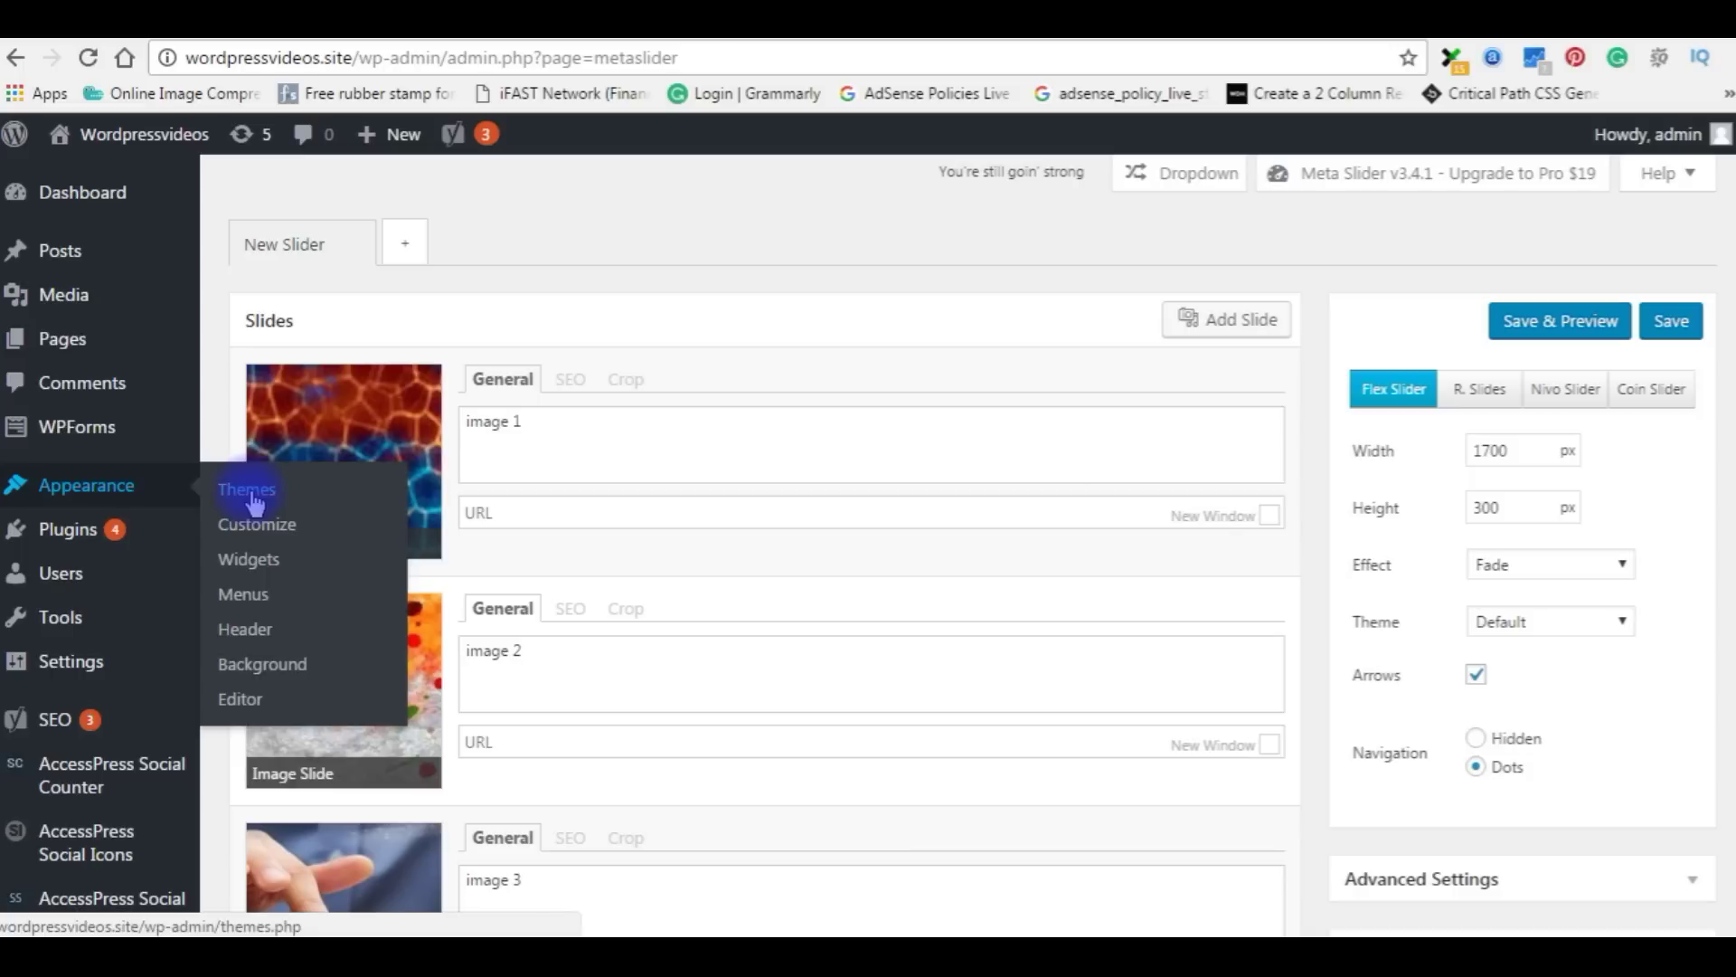
pyautogui.click(240, 703)
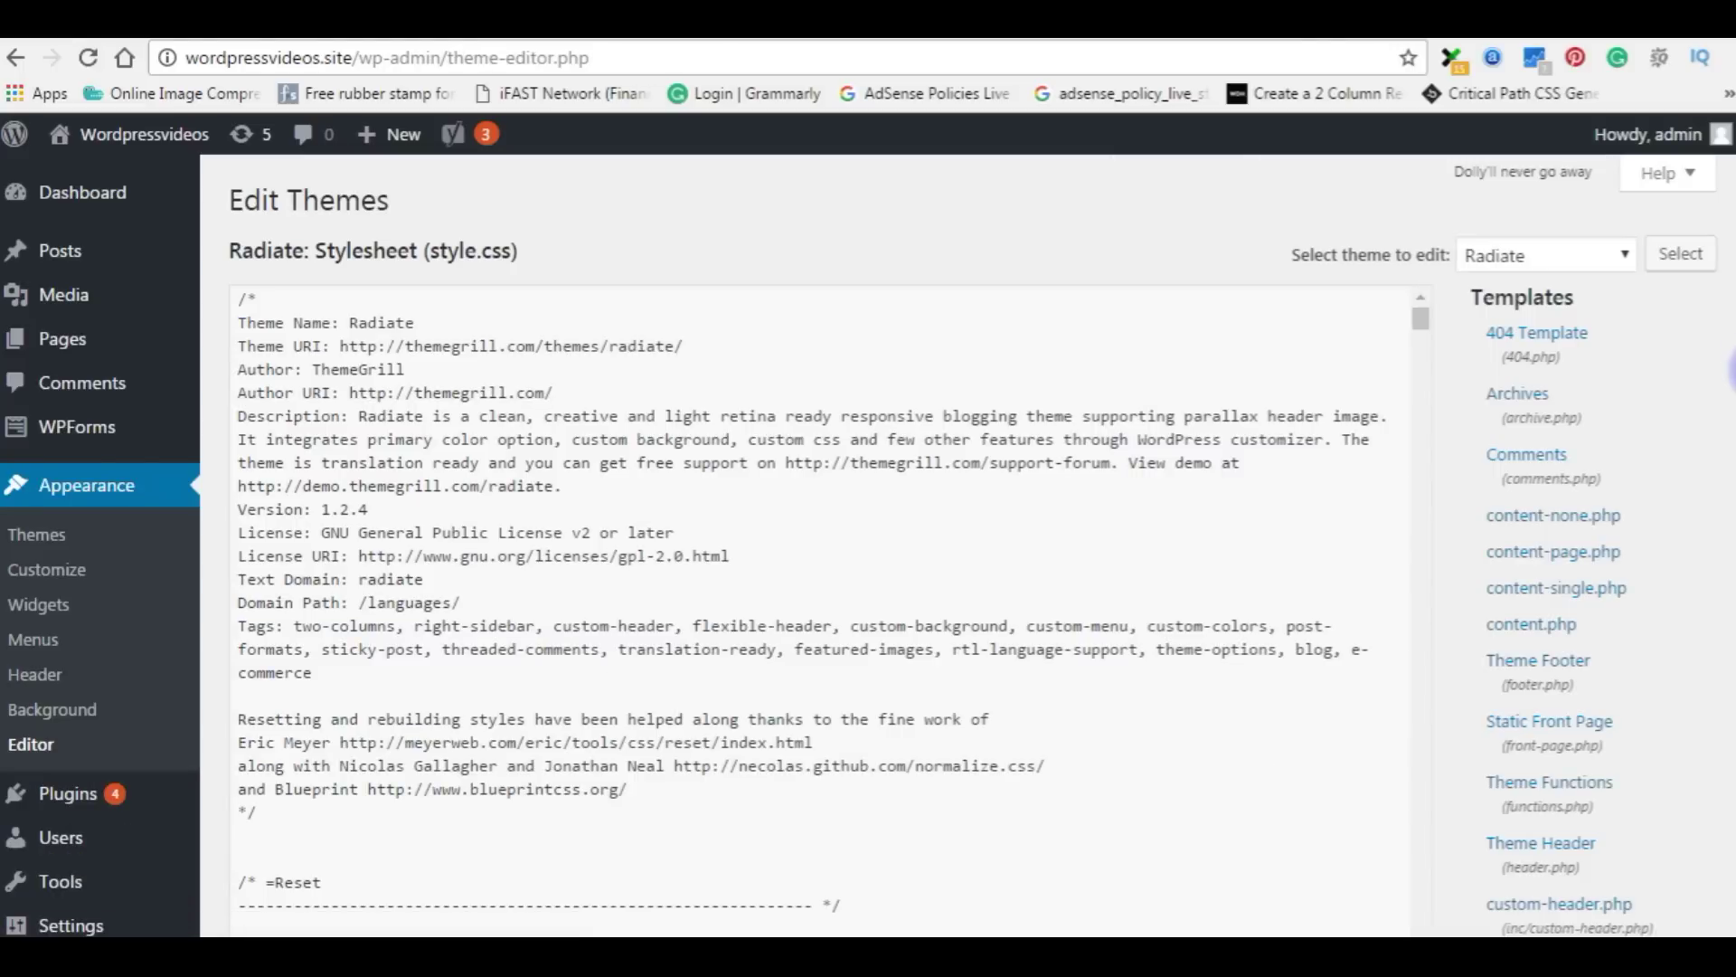
# In the Theme Header file, remove the three-line metaslider block from after the navigation.
pyautogui.click(1533, 861)
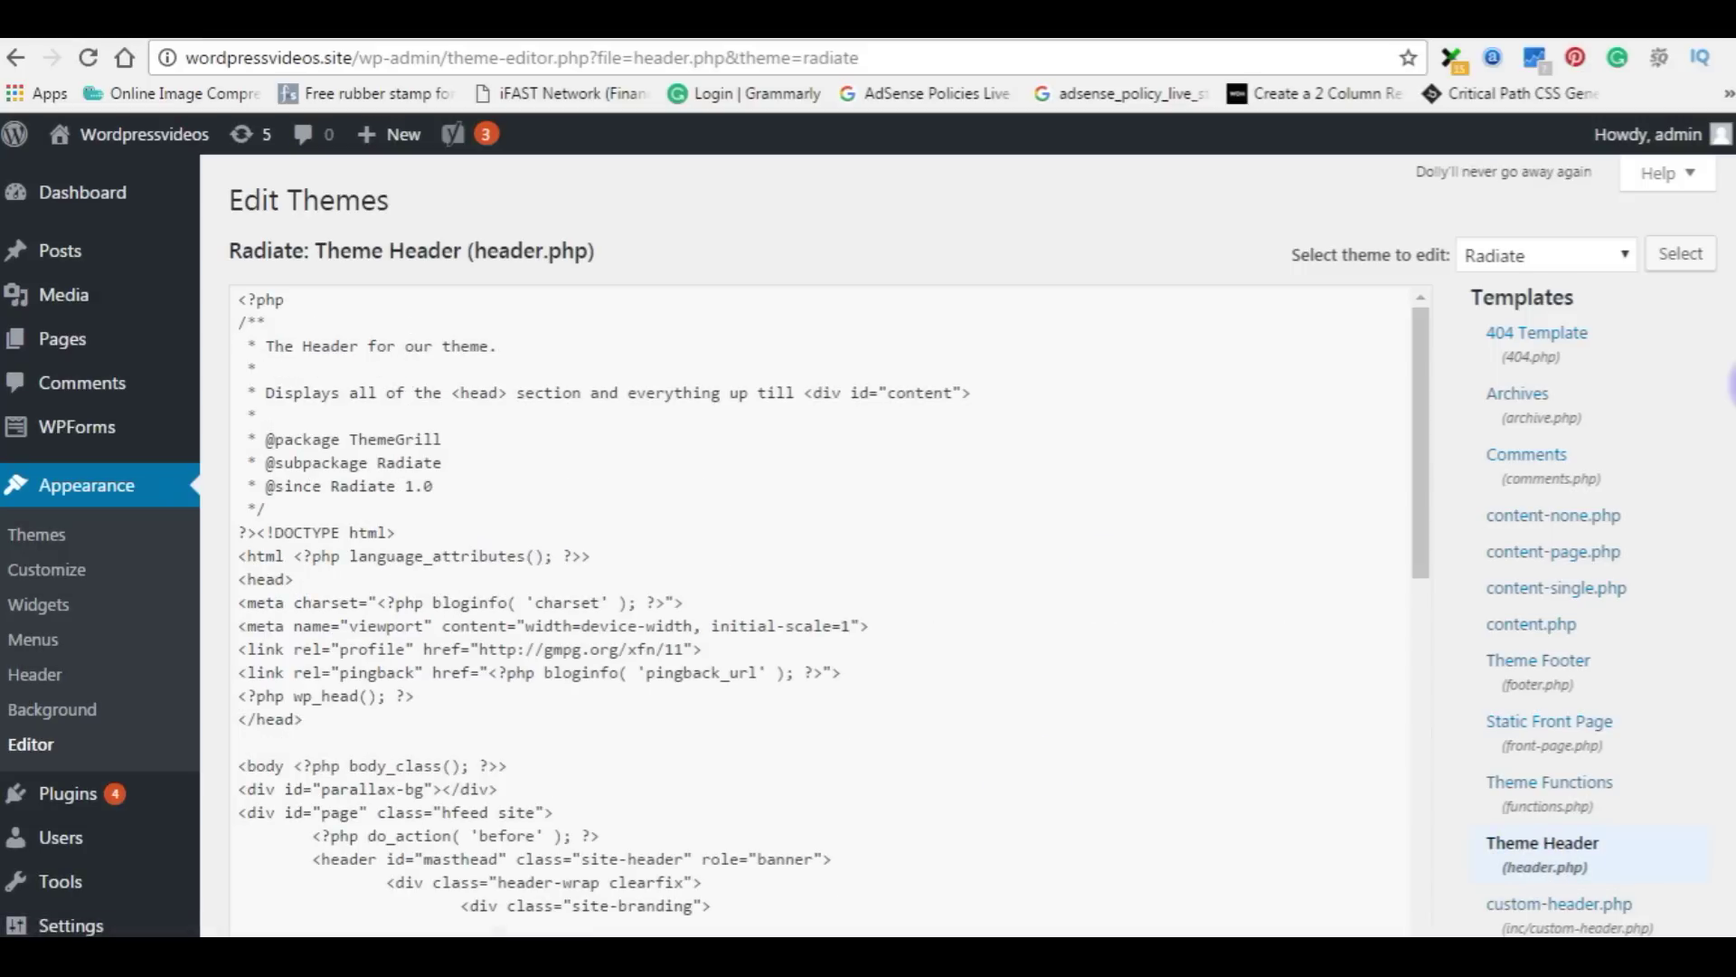
pyautogui.click(1420, 683)
pyautogui.scroll(-2, 1423, 782)
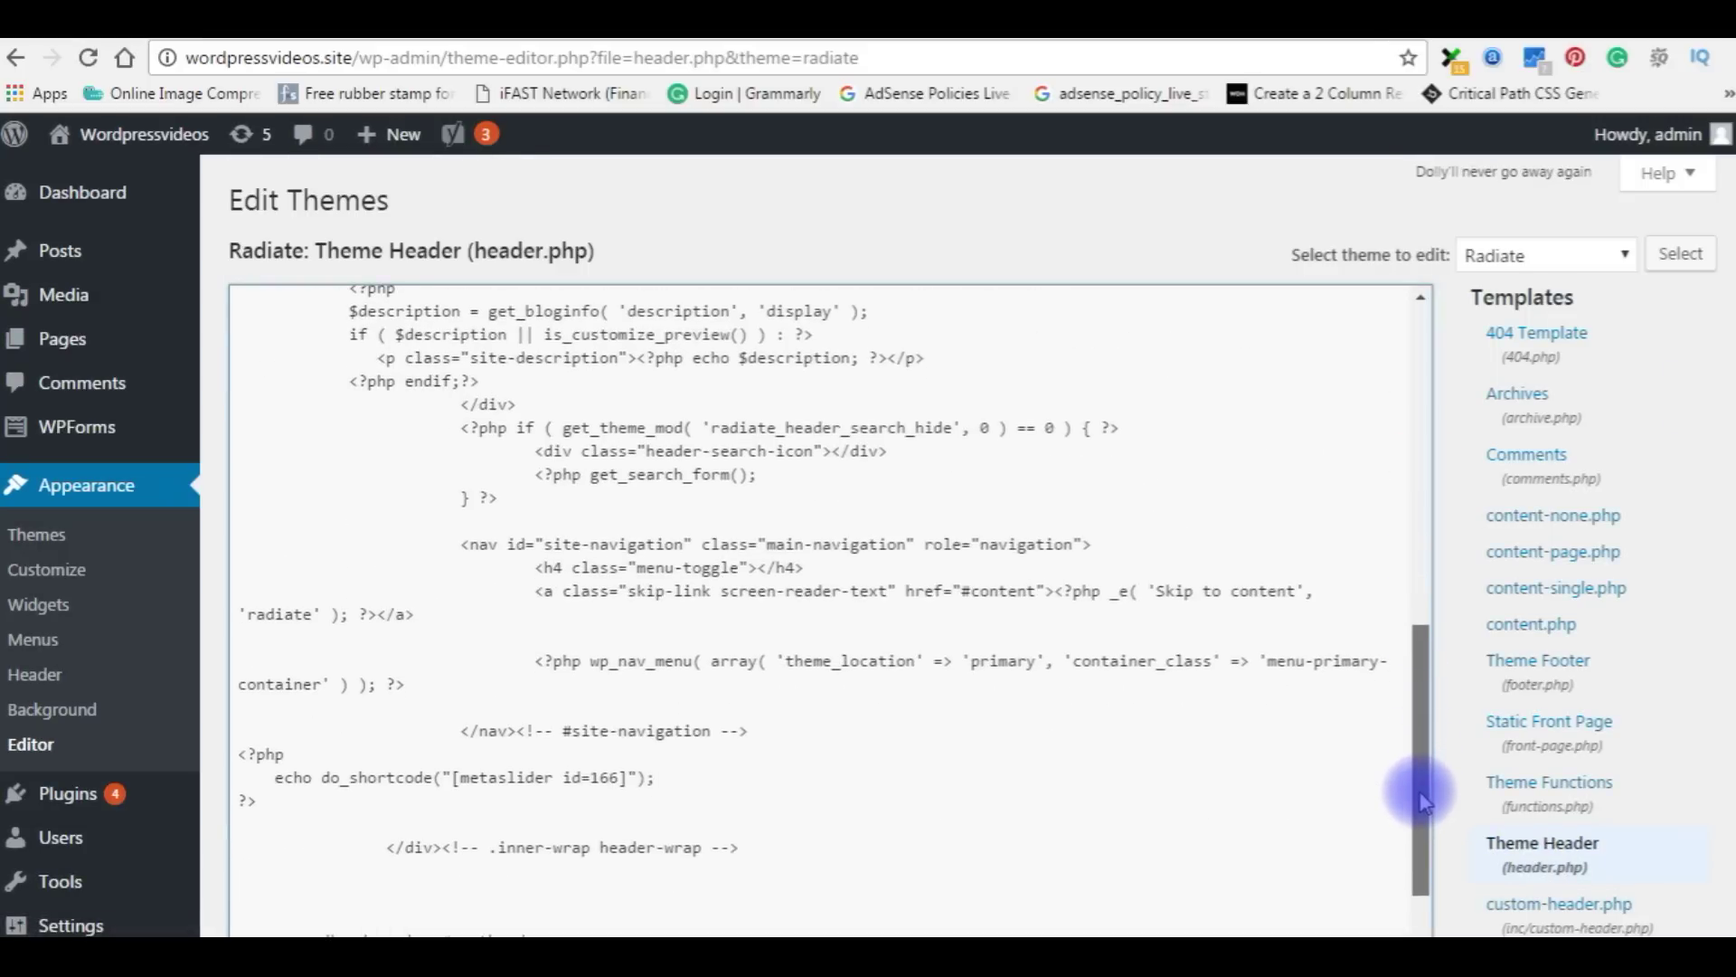
pyautogui.moveTo(243, 758); pyautogui.dragTo(257, 801)
pyautogui.hotkey('ctrl', 'c')
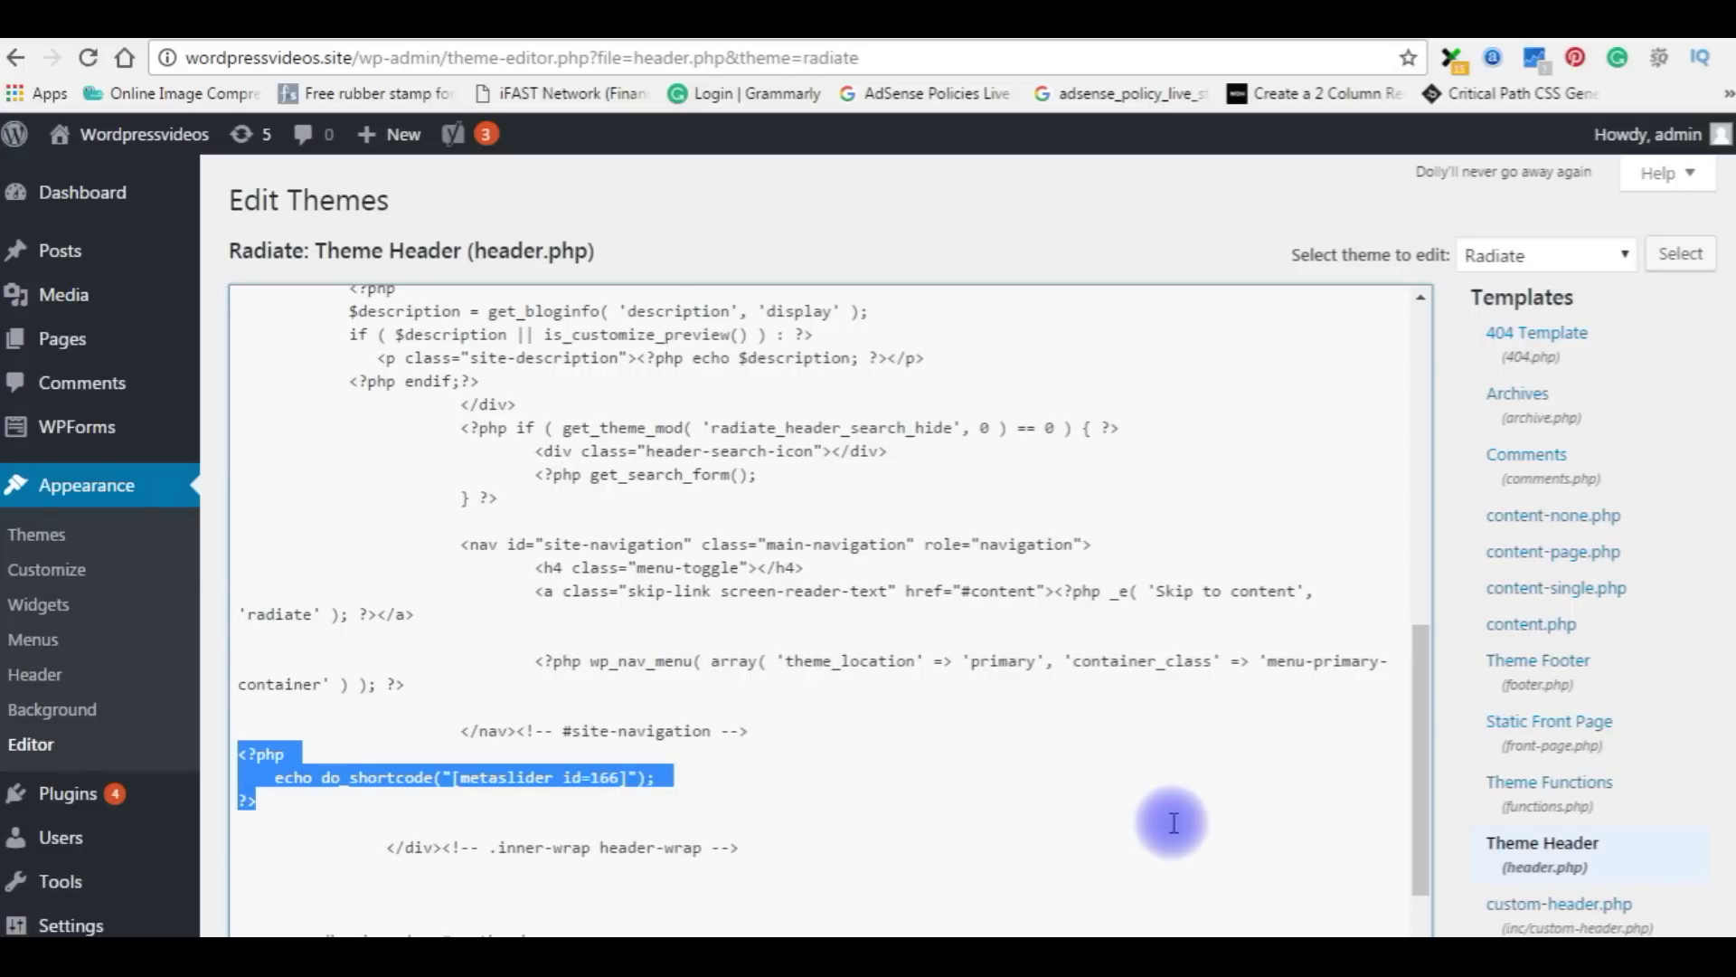
pyautogui.press('Delete')
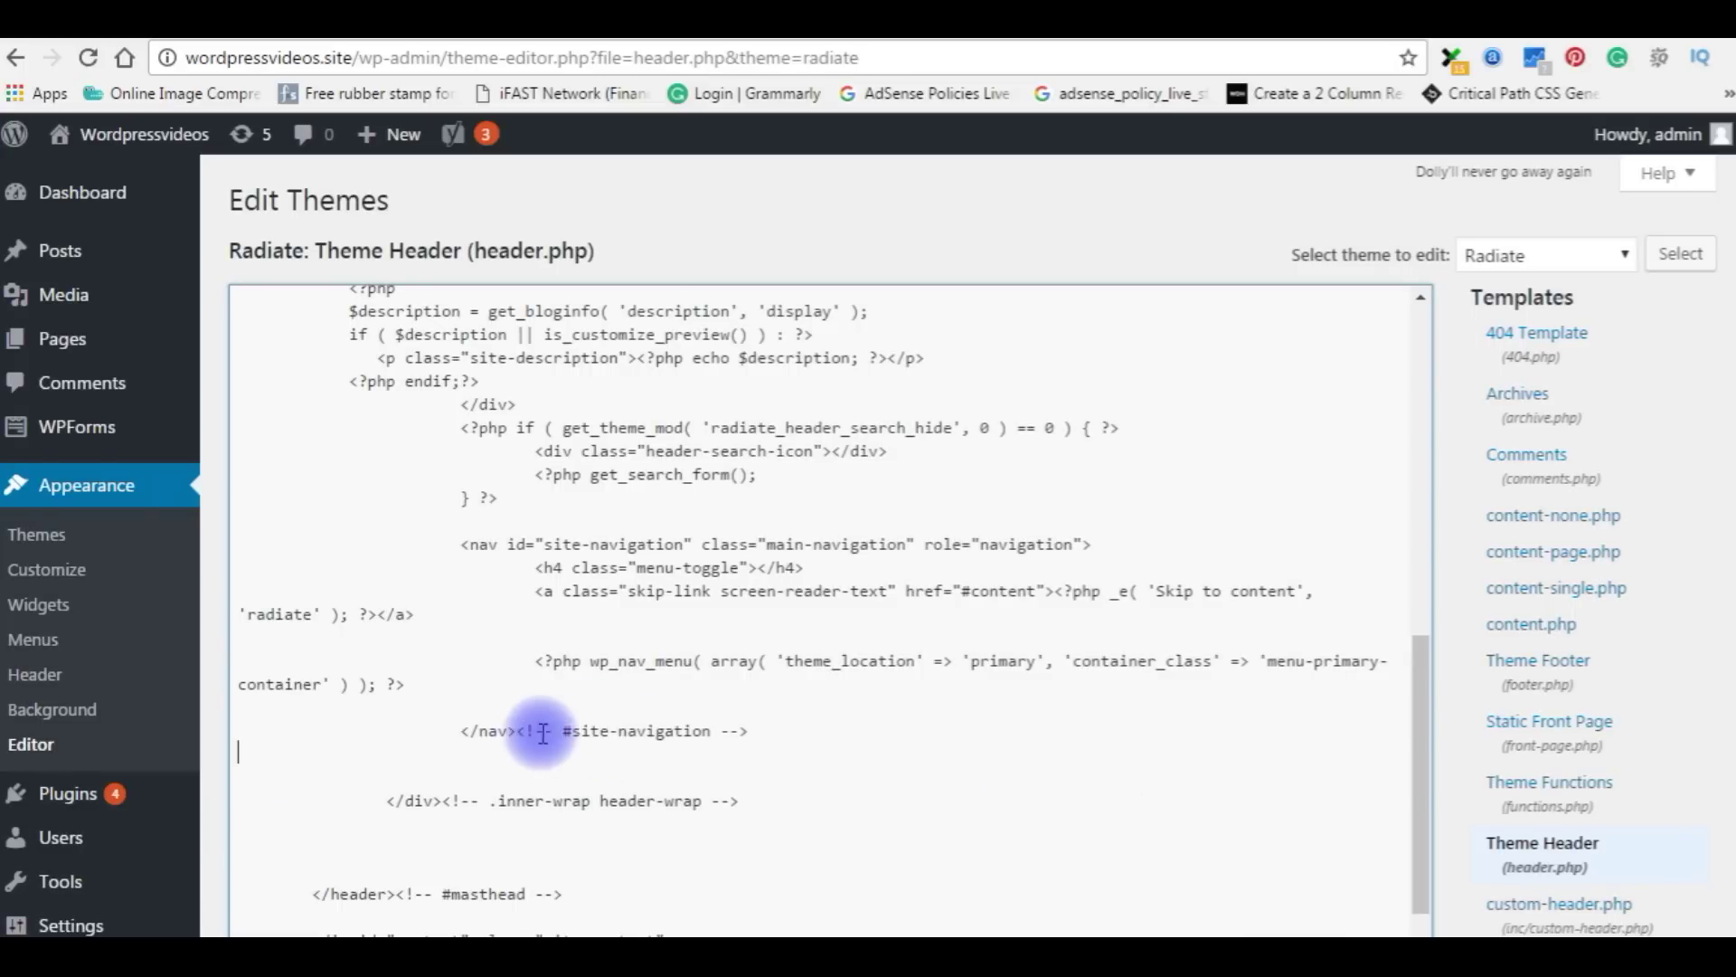
# Paste the metaslider block below the header-wrap closing div and save header.php.
pyautogui.click(396, 799)
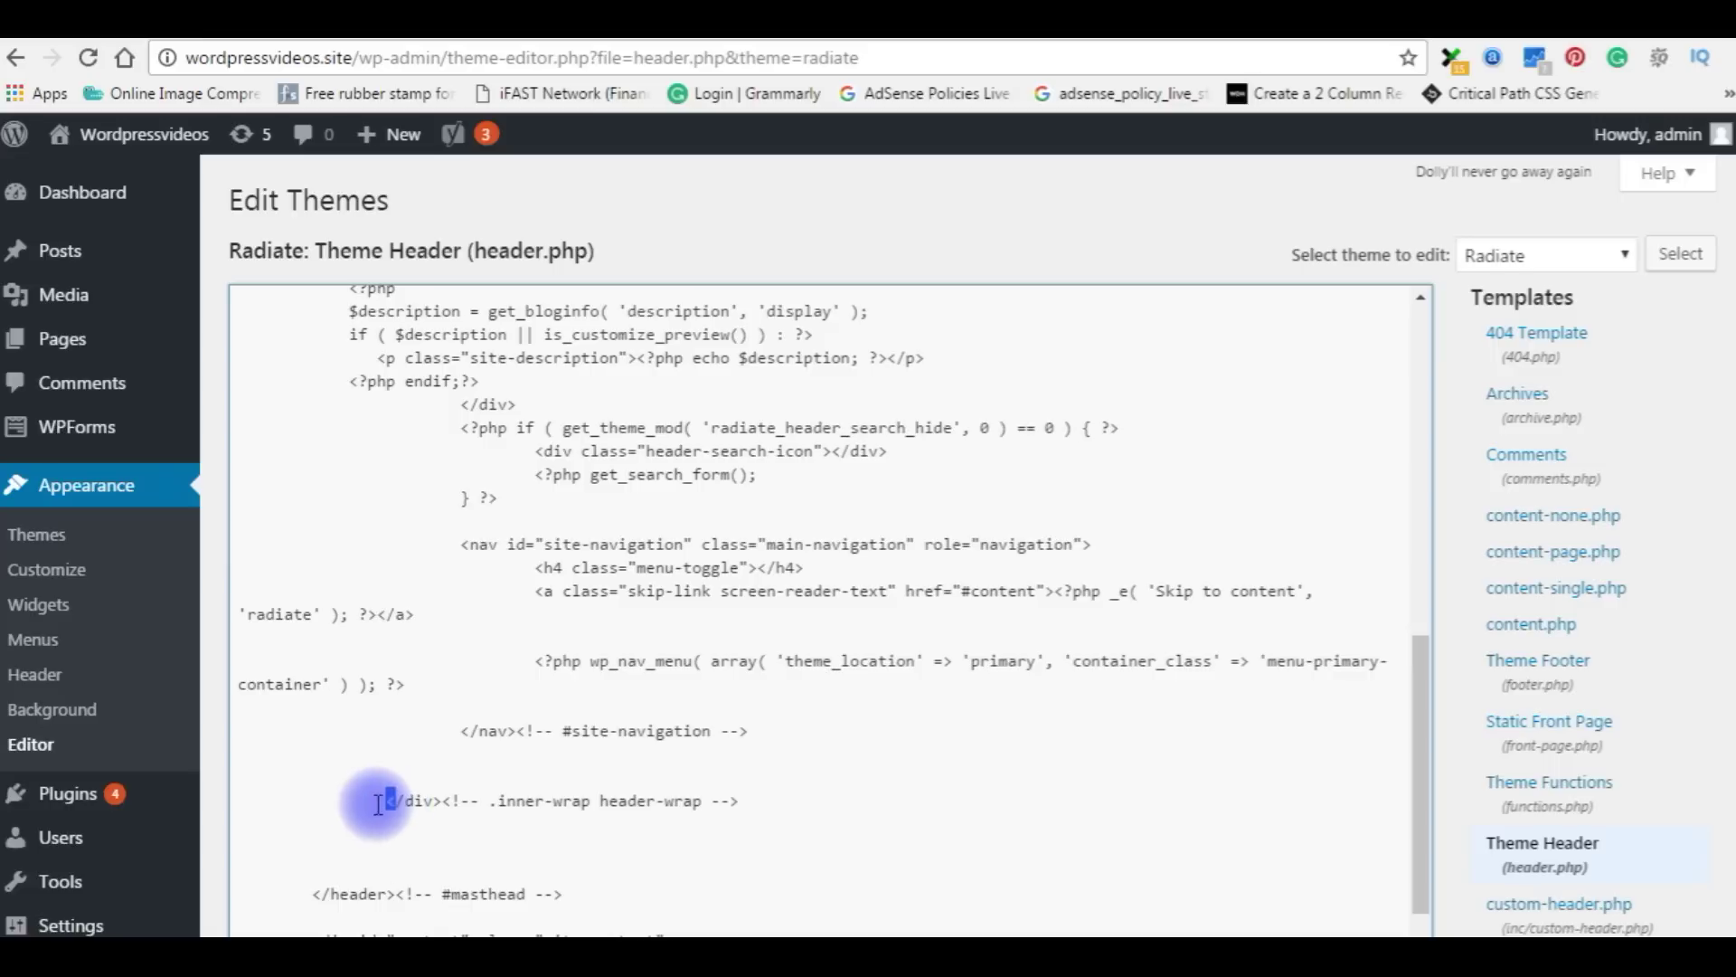
pyautogui.click(763, 789)
pyautogui.click(764, 733)
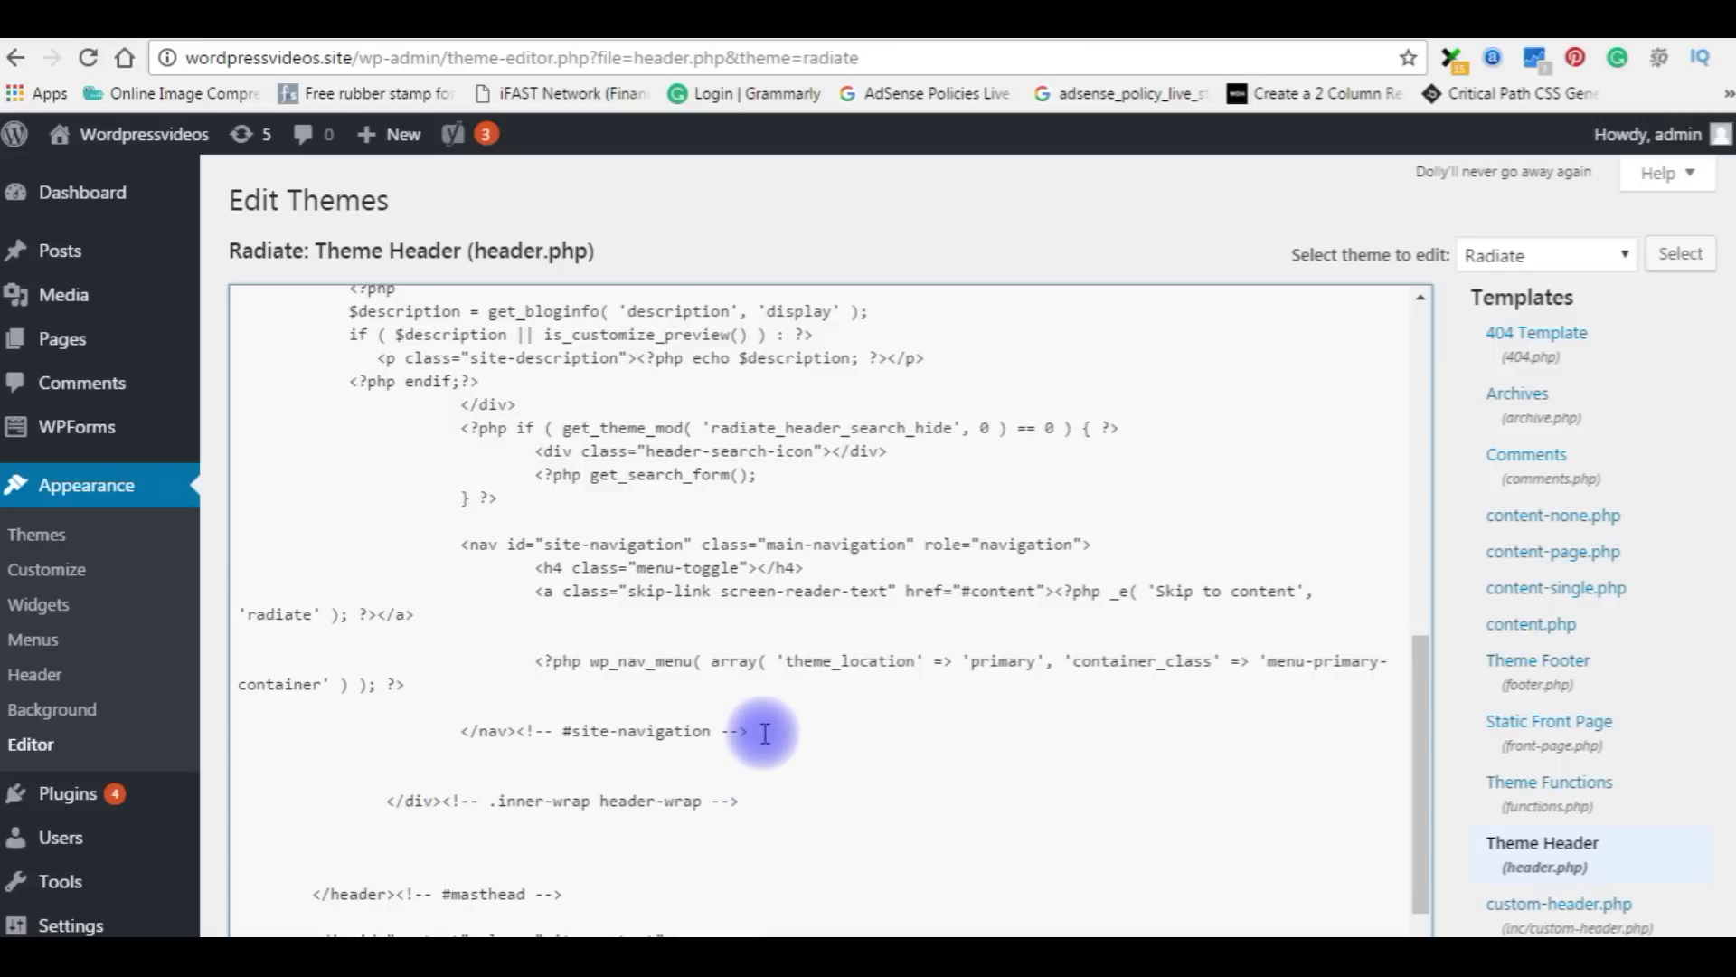
pyautogui.press('Delete')
pyautogui.press('Delete')
pyautogui.press('Return')
pyautogui.scroll(-1, 764, 732)
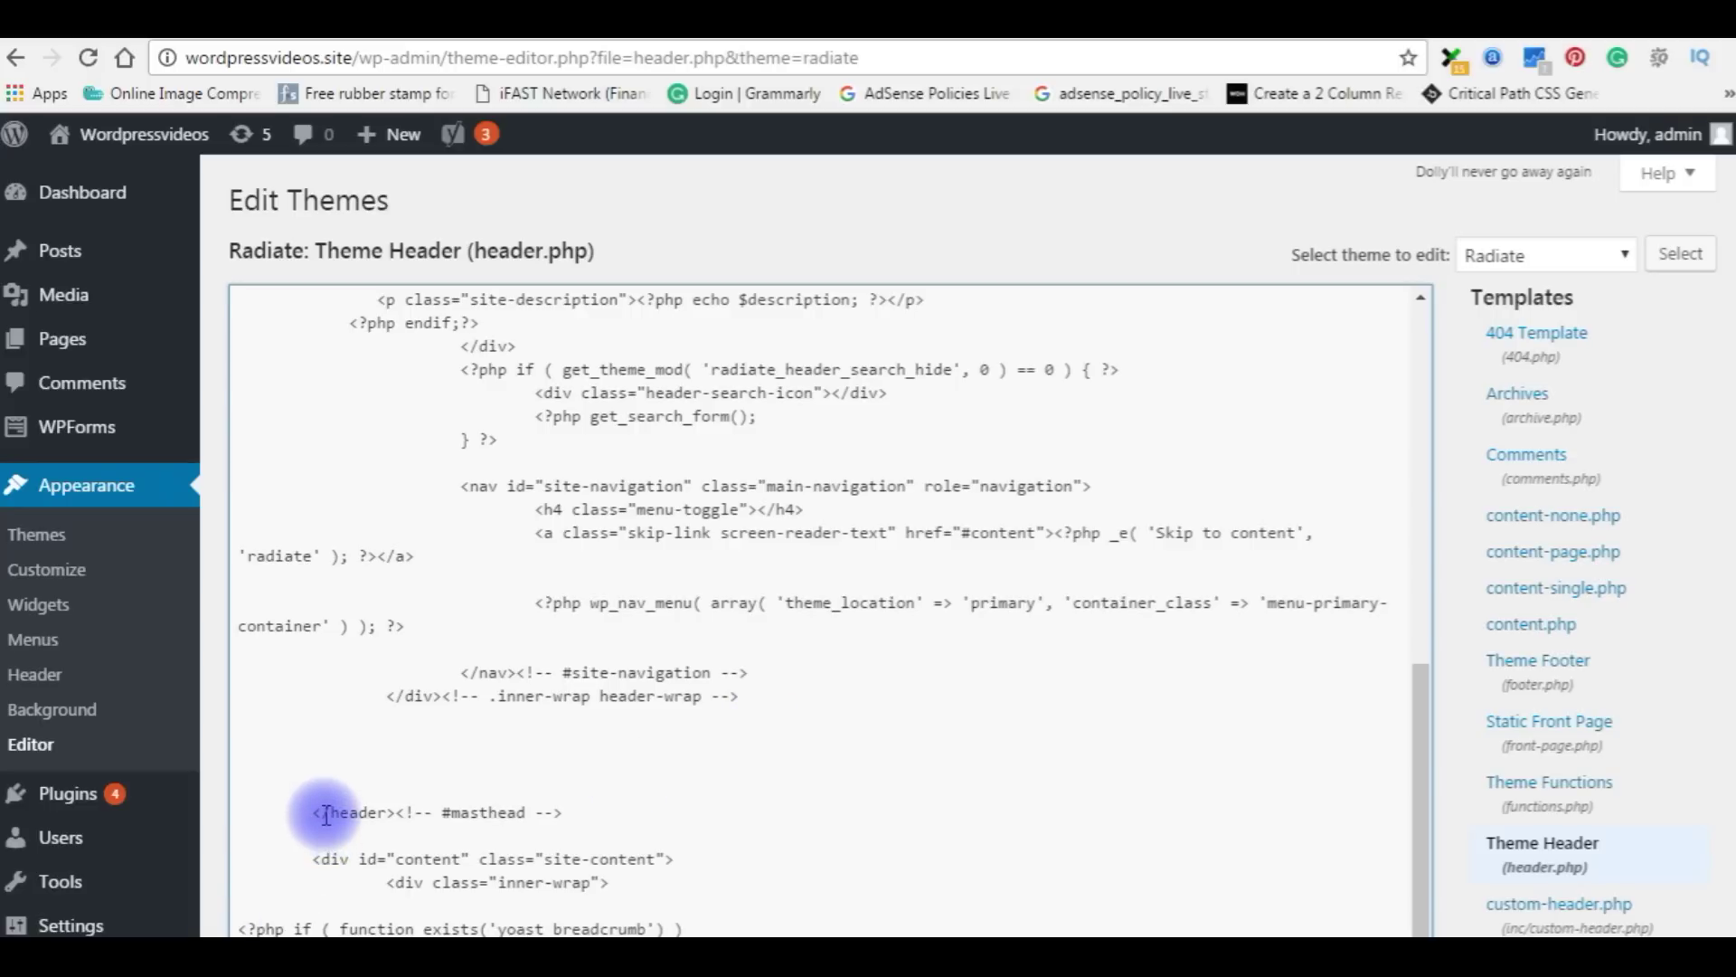
pyautogui.hotkey('ctrl', 'v')
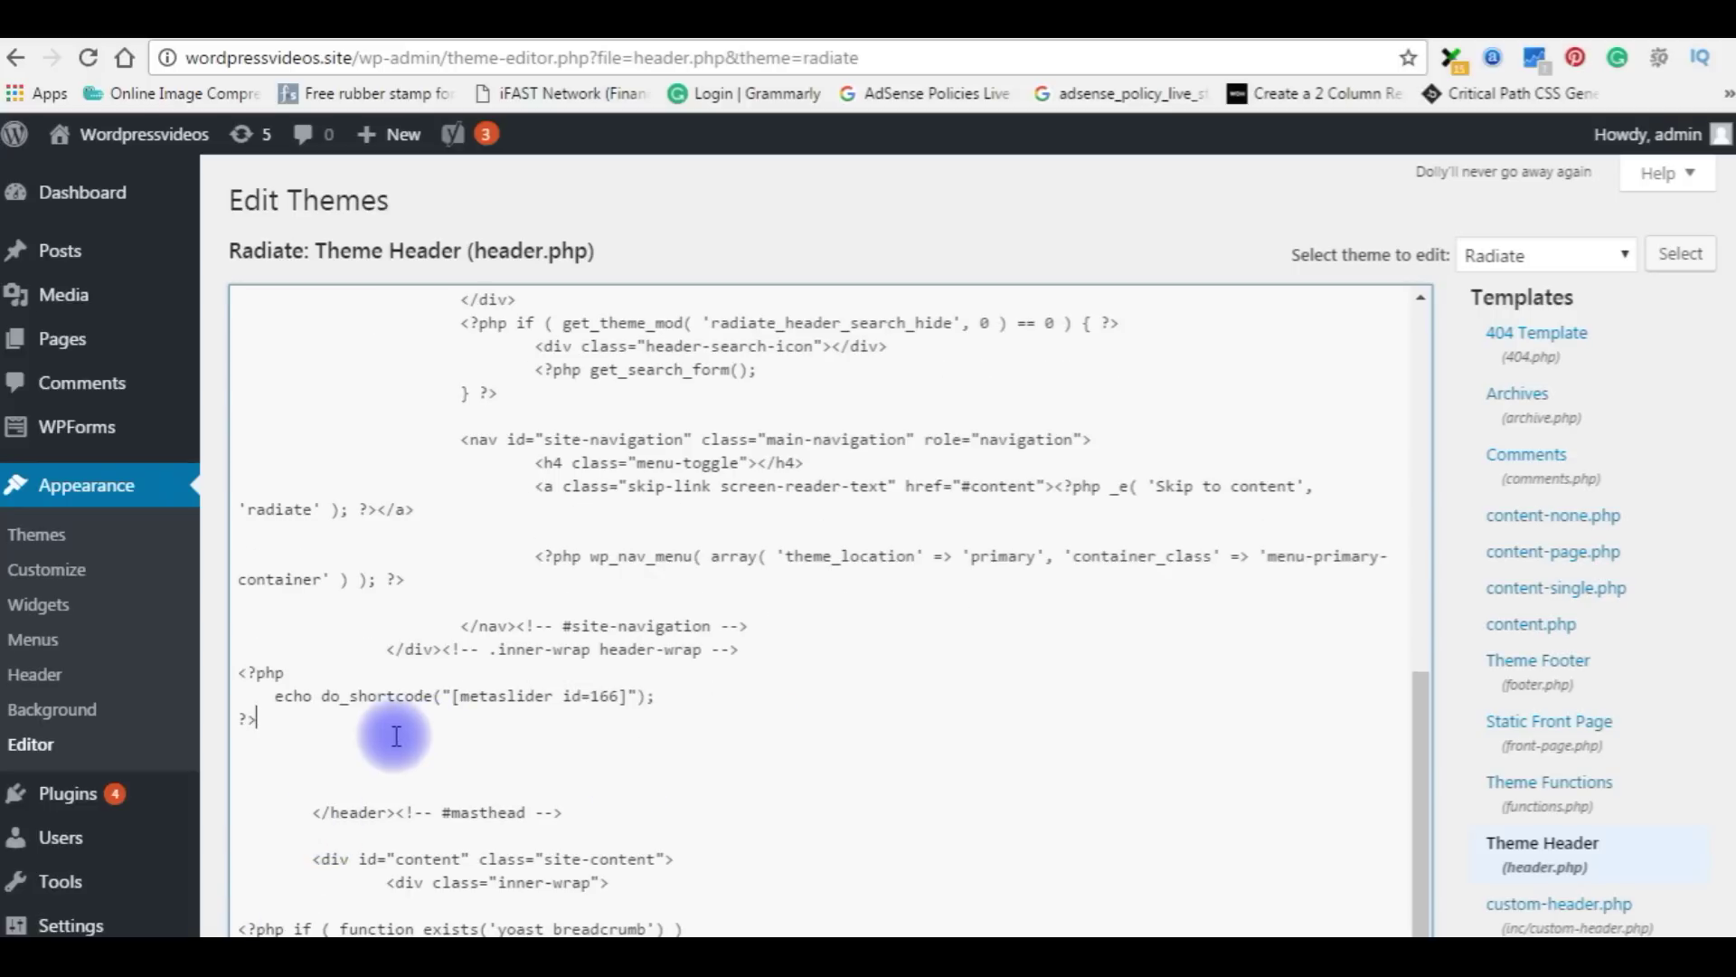
pyautogui.scroll(-6, 789, 640)
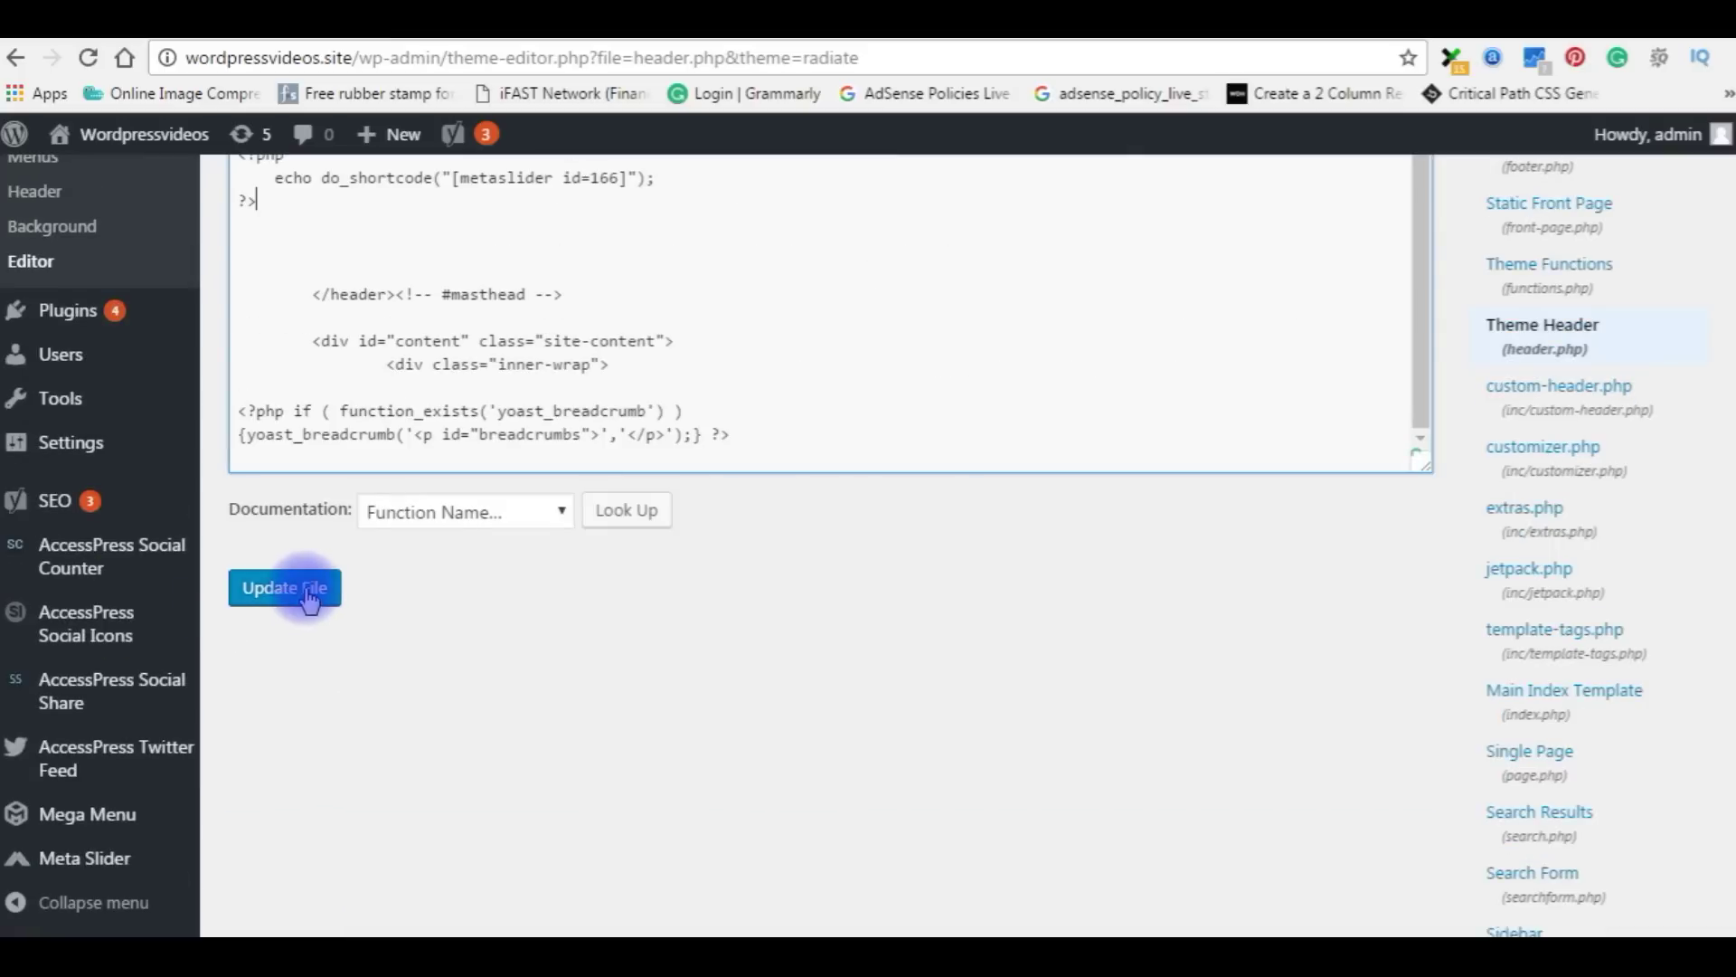
pyautogui.click(307, 597)
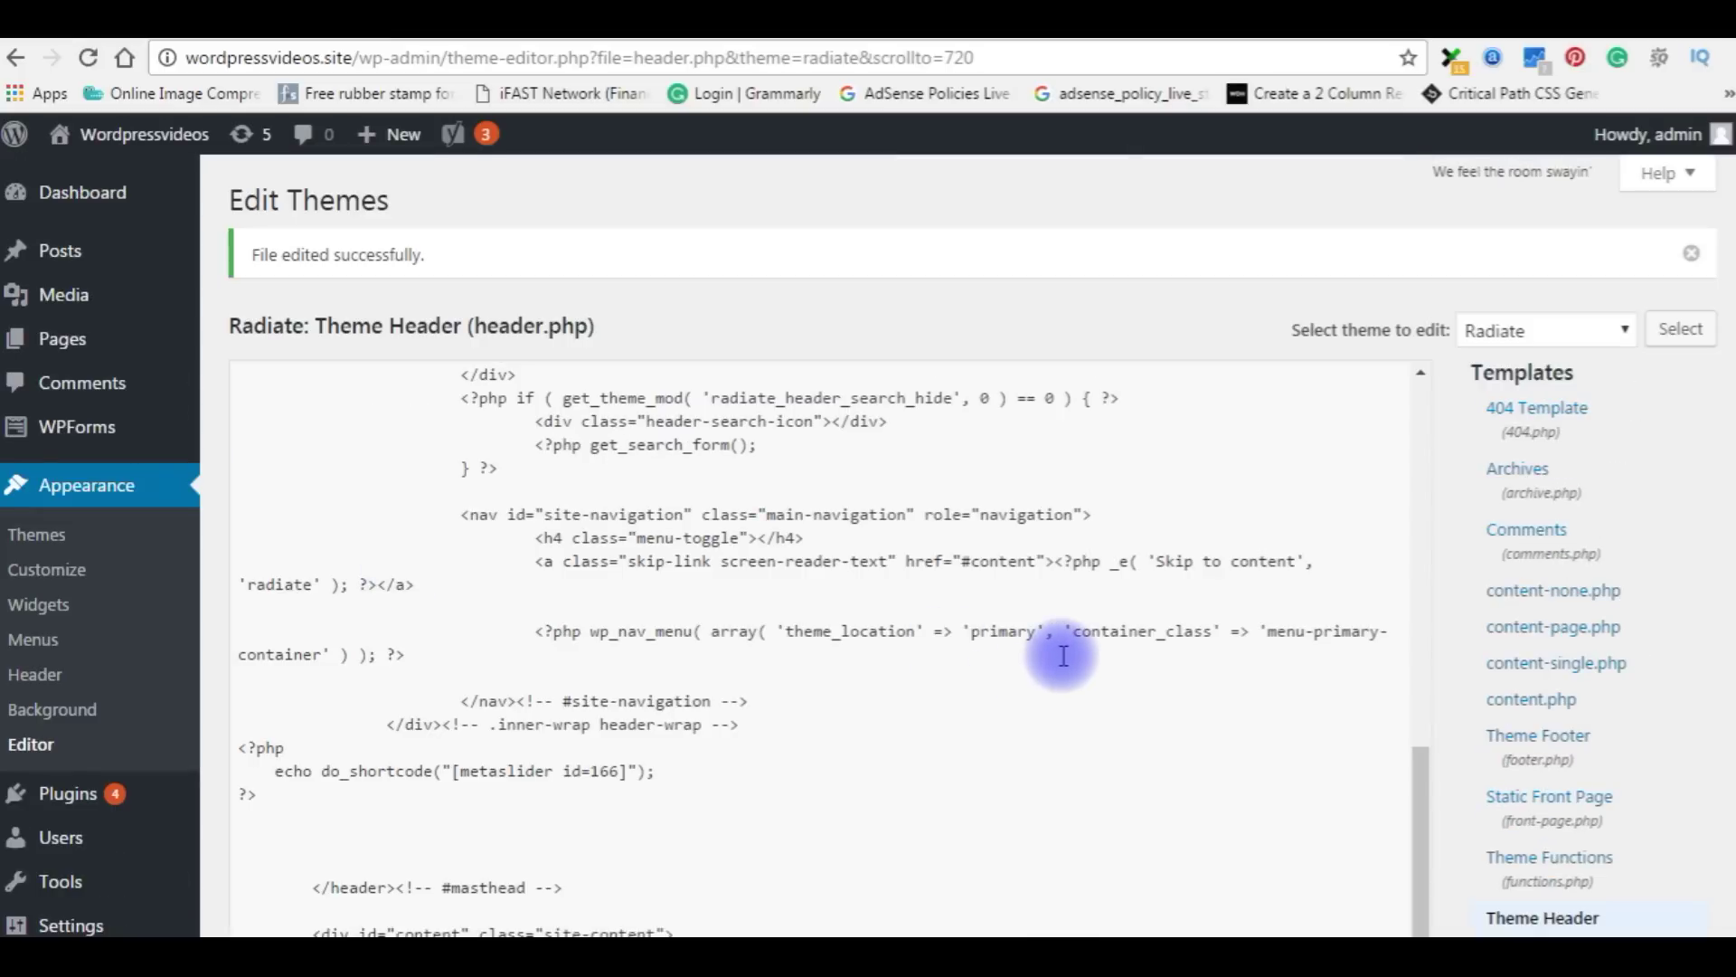
# Reload the site's front page to see the Meta Slider spanning full width under the navigation.
pyautogui.click(122, 135)
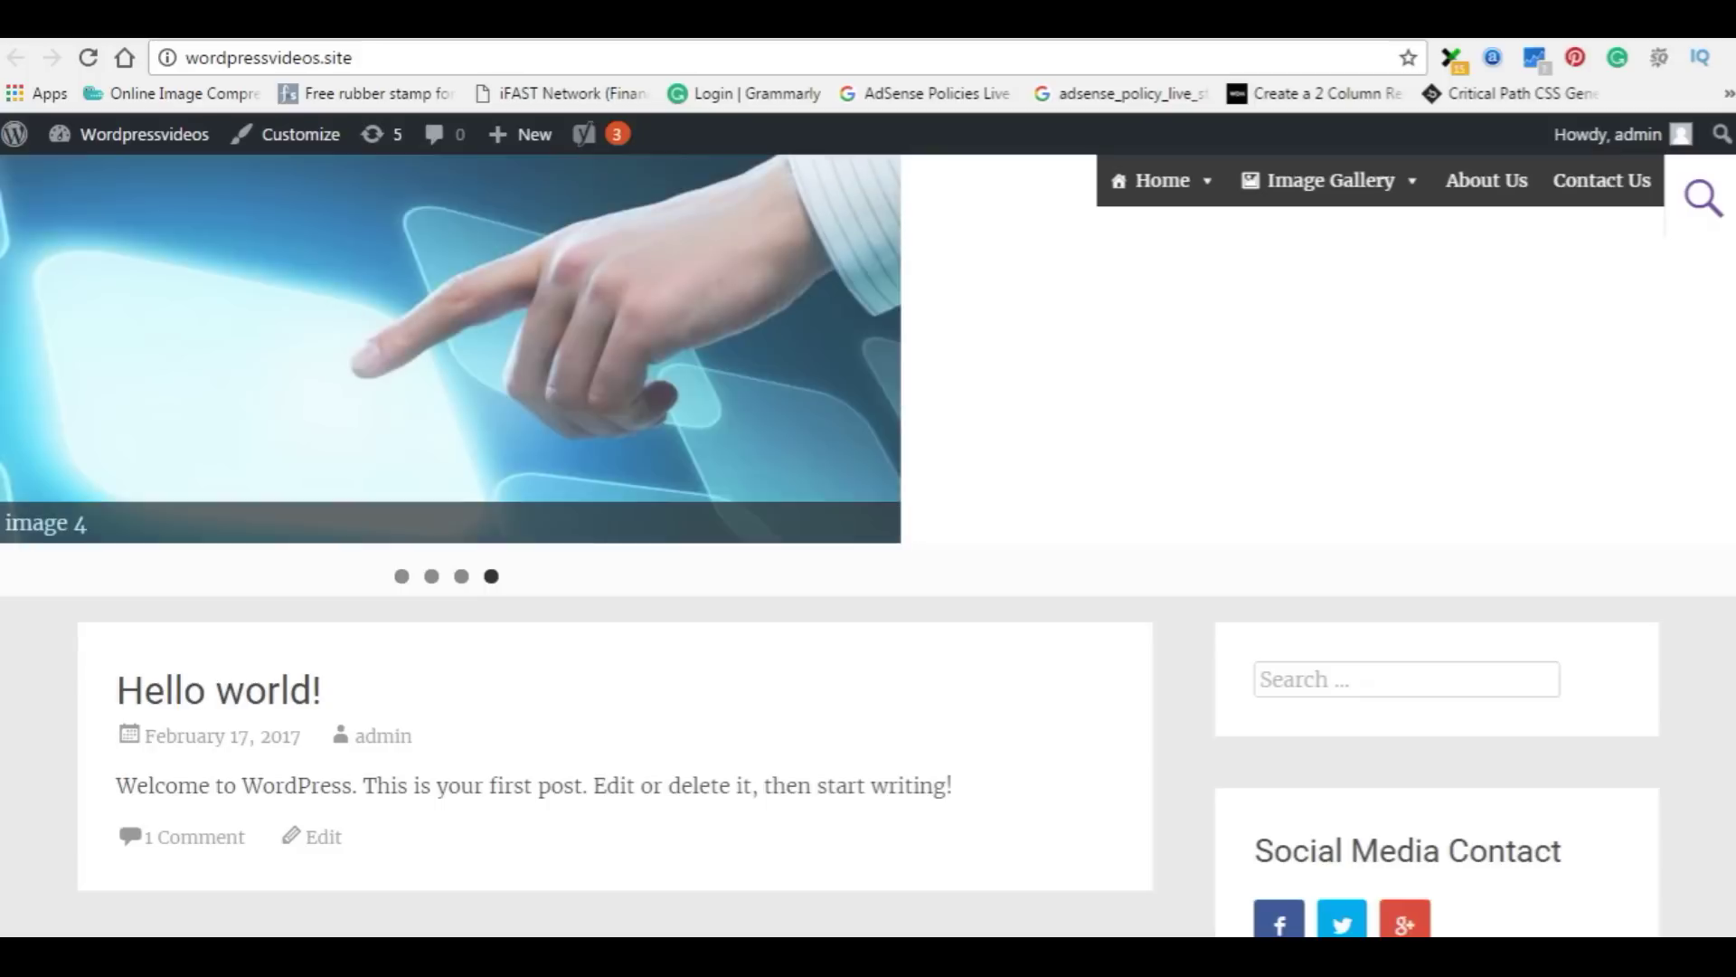
pyautogui.click(89, 59)
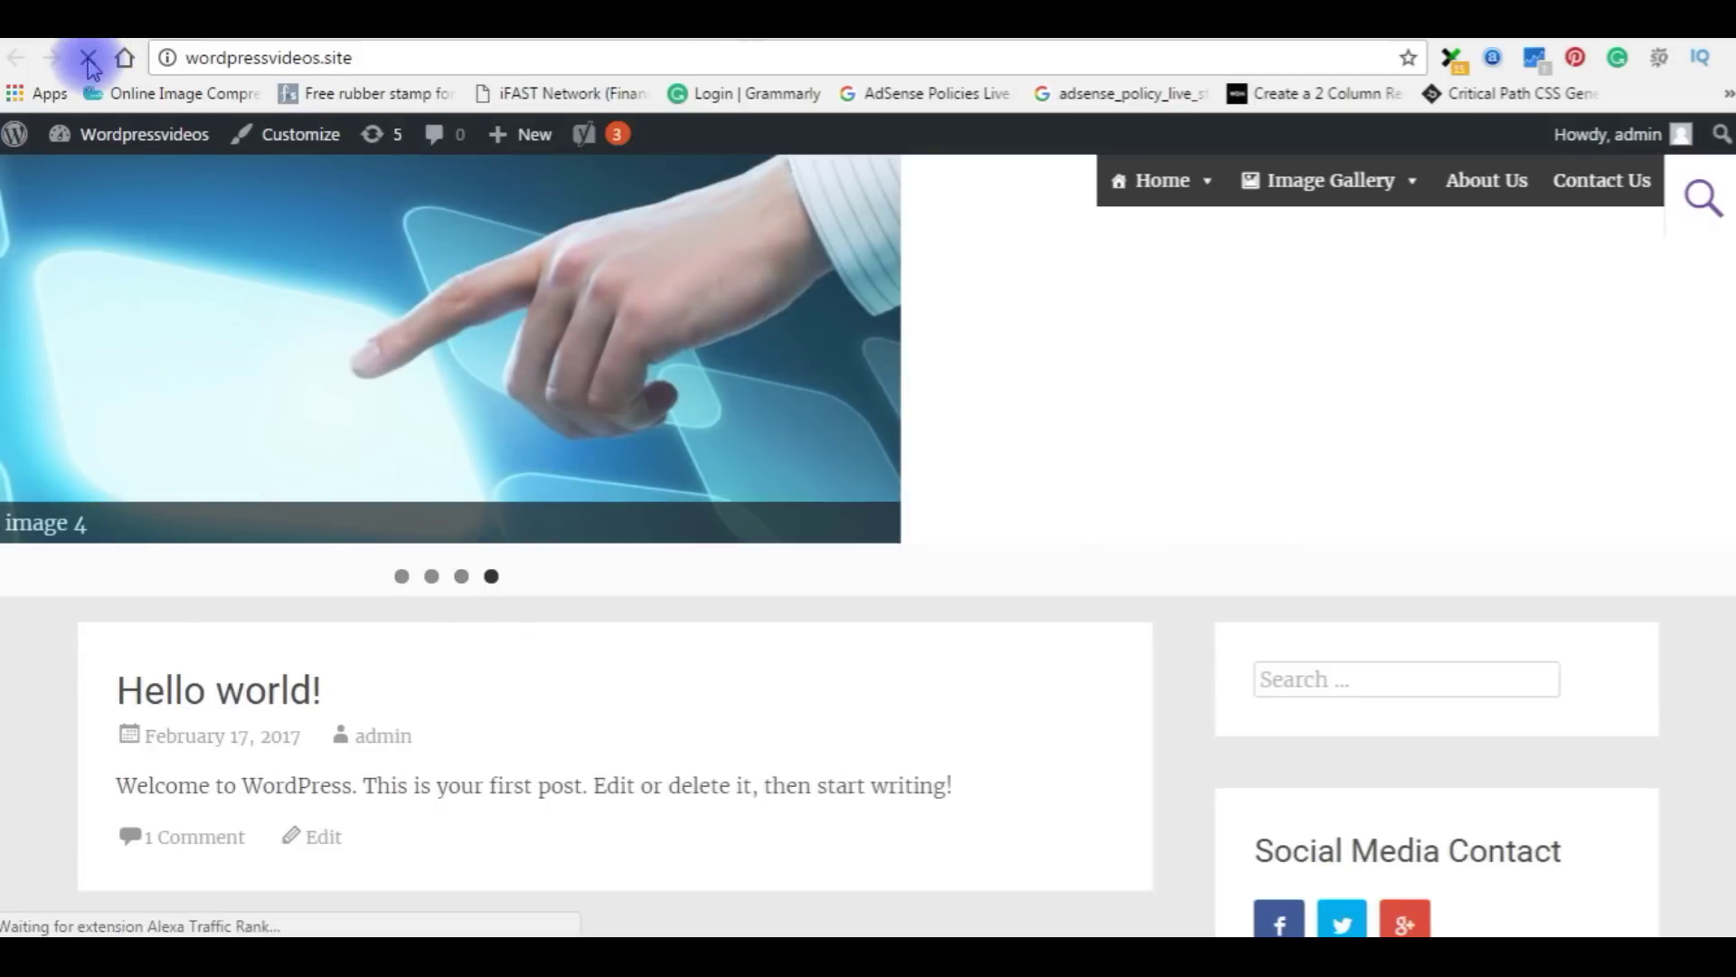